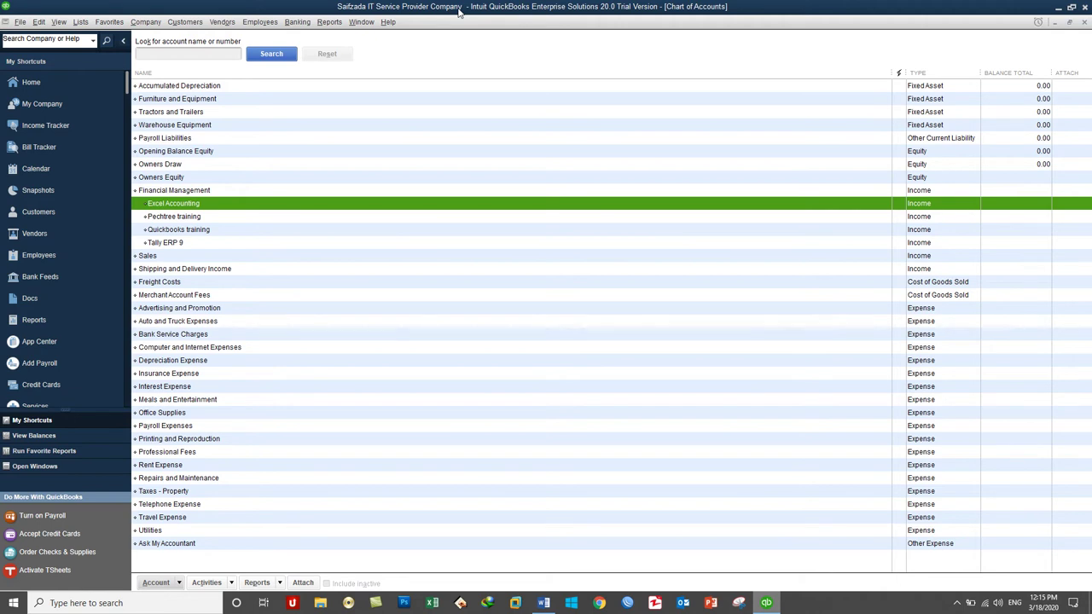
Examine the August net expense and net income tables in the Word document against the chart of accounts
{"action": "left_click", "coordinate": [213, 191]}
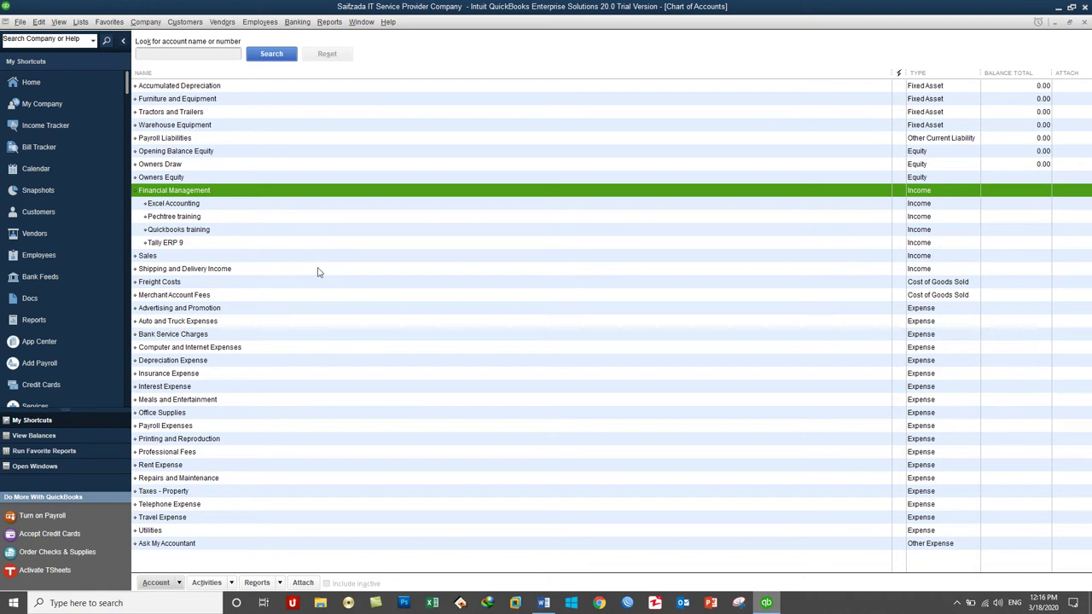
{"action": "left_click", "coordinate": [548, 603]}
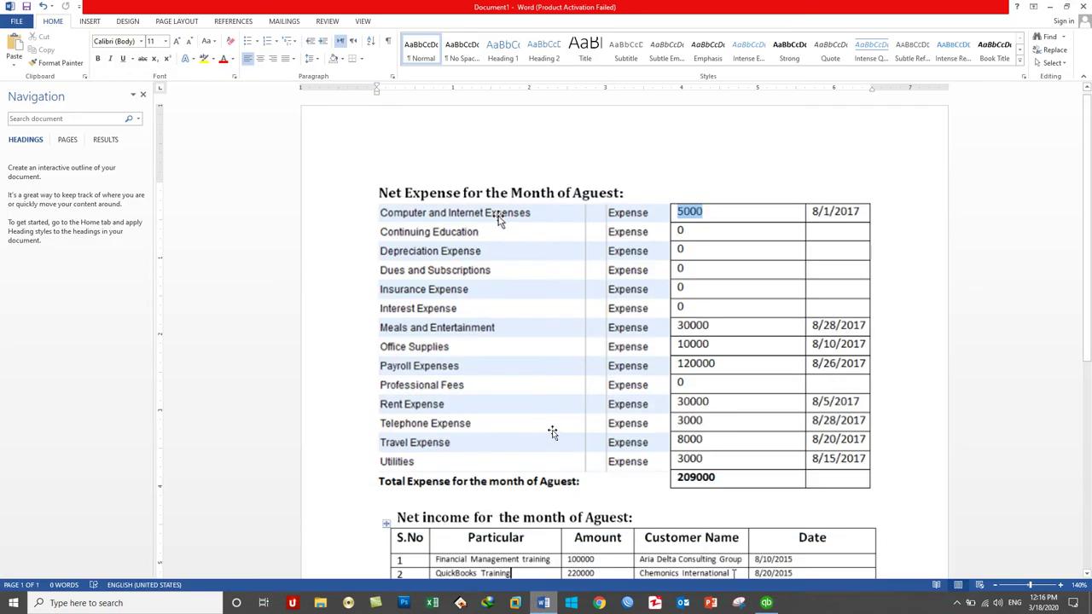
{"action": "left_click", "coordinate": [546, 604]}
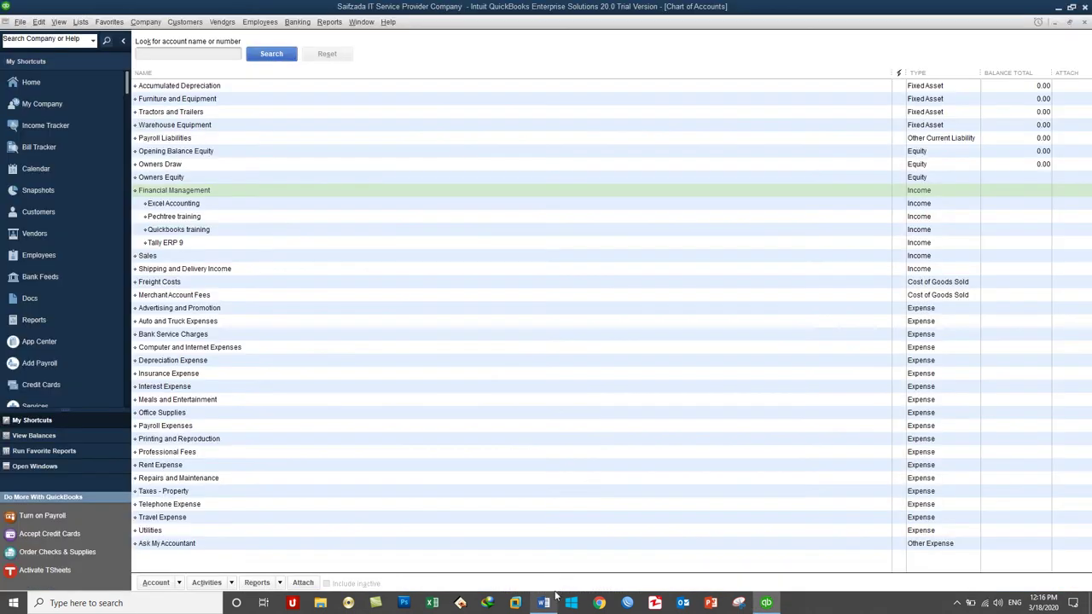
{"action": "left_click", "coordinate": [546, 604]}
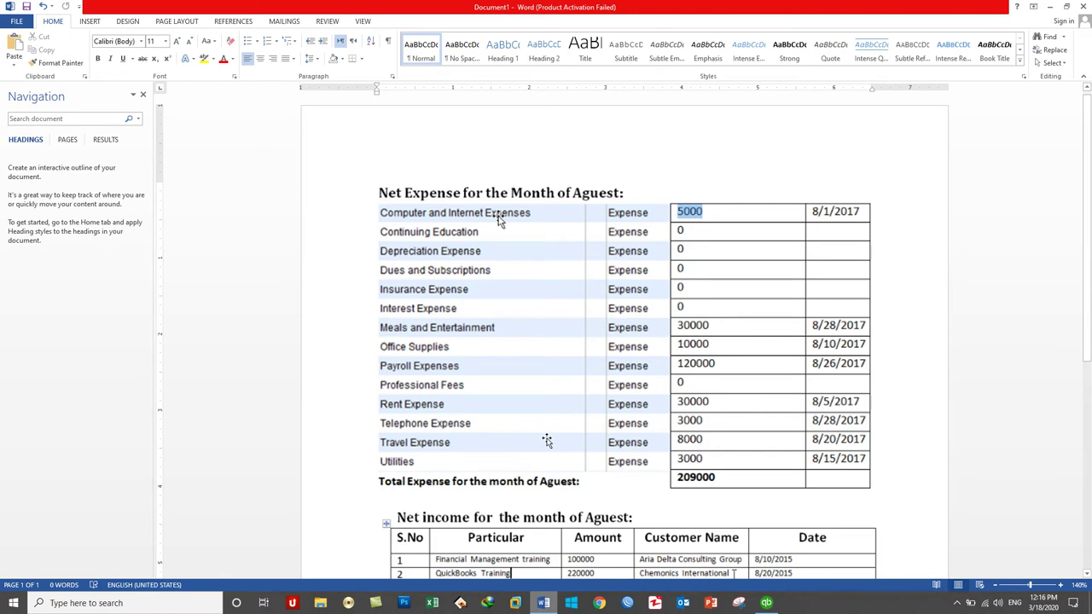
{"action": "scroll", "coordinate": [563, 401], "scroll_direction": "down", "scroll_amount": 2}
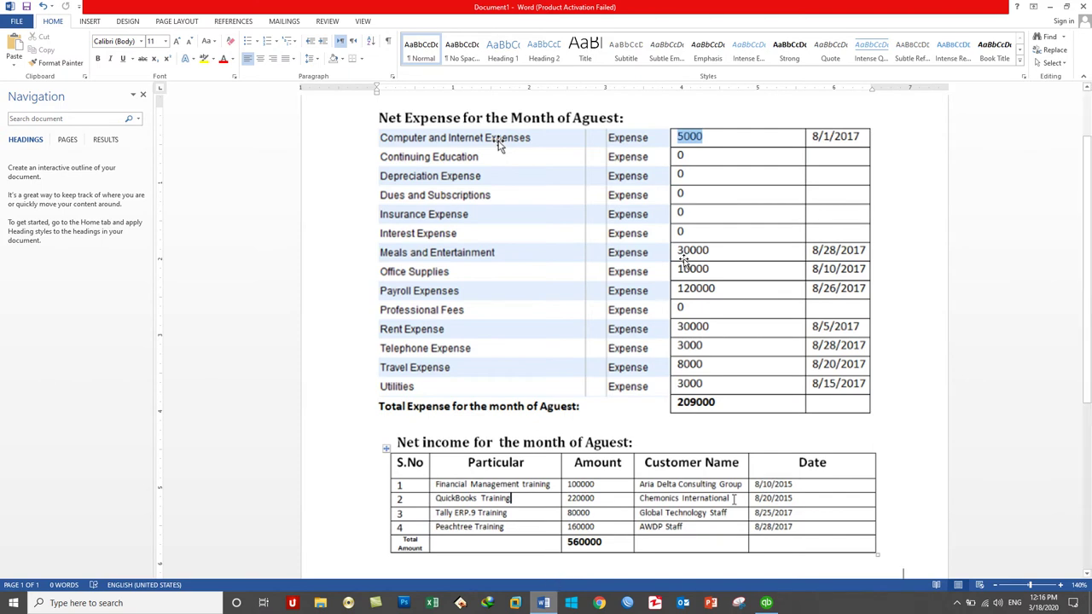
{"action": "left_click", "coordinate": [546, 604]}
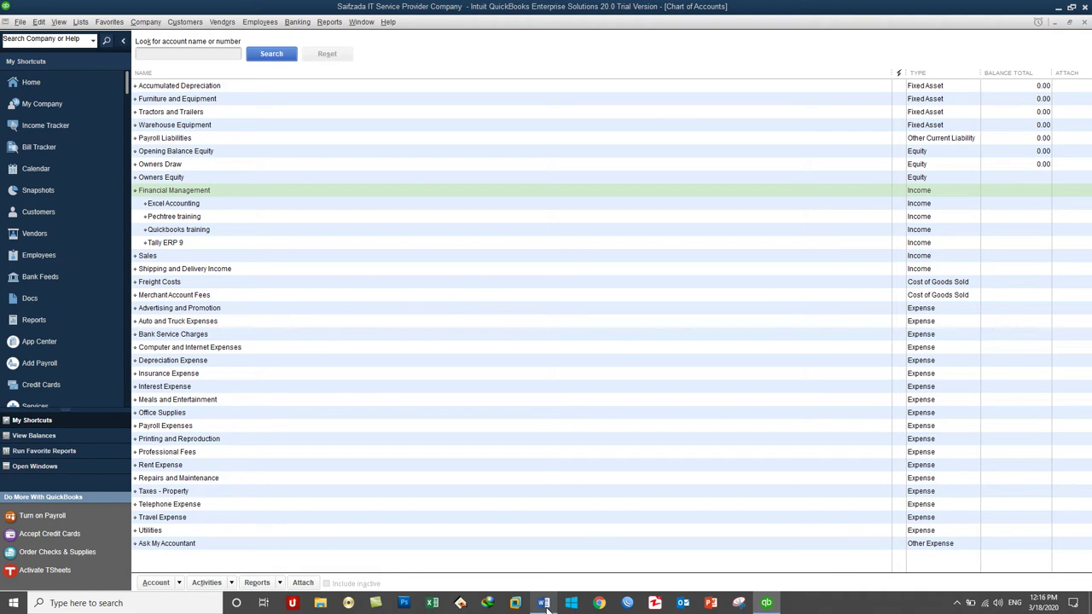
{"action": "left_click", "coordinate": [545, 603]}
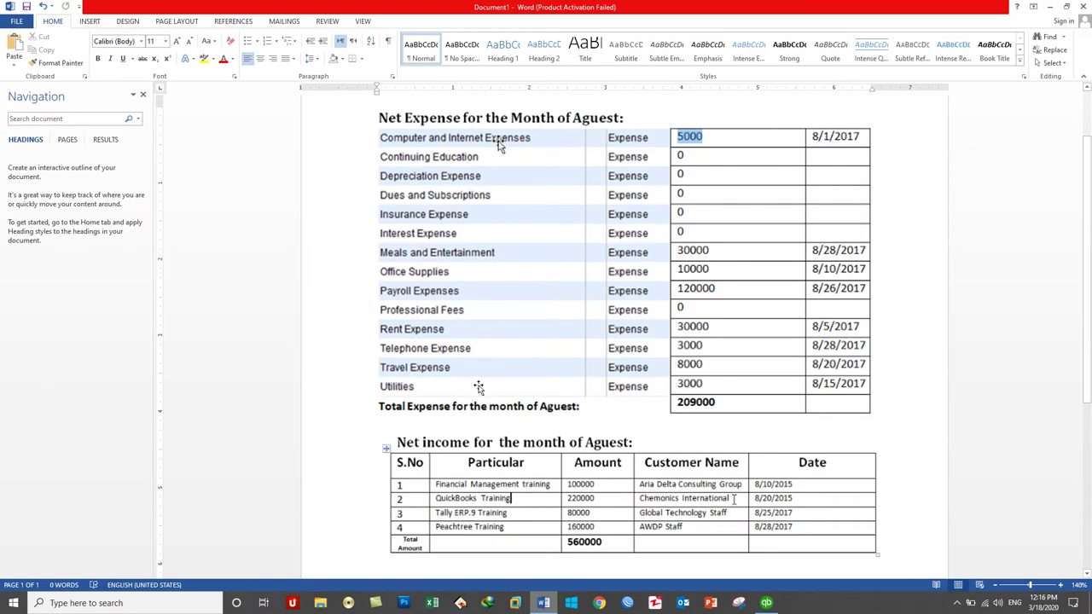
{"action": "left_click", "coordinate": [545, 603]}
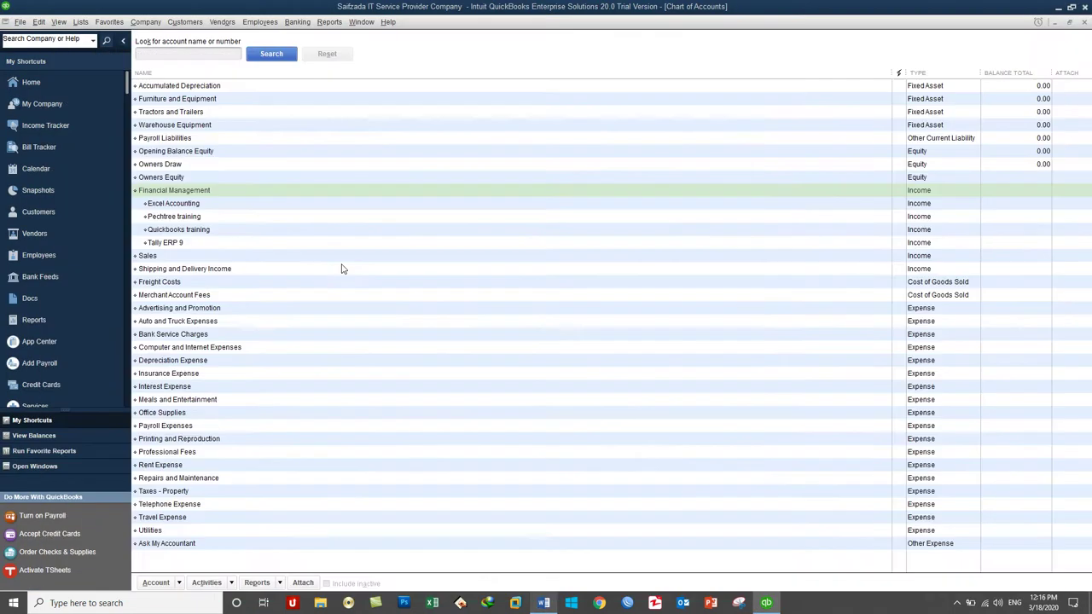
Open a new general journal entry and dismiss the automatic numbering notice so that it is not displayed in the future
{"action": "left_click", "coordinate": [144, 21]}
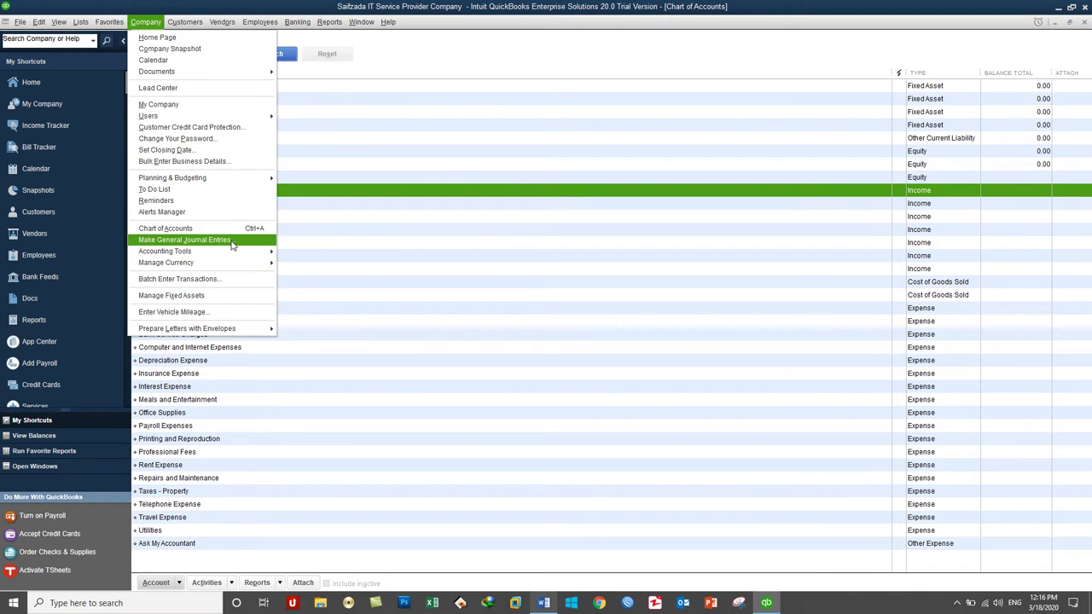
{"action": "left_click", "coordinate": [231, 243]}
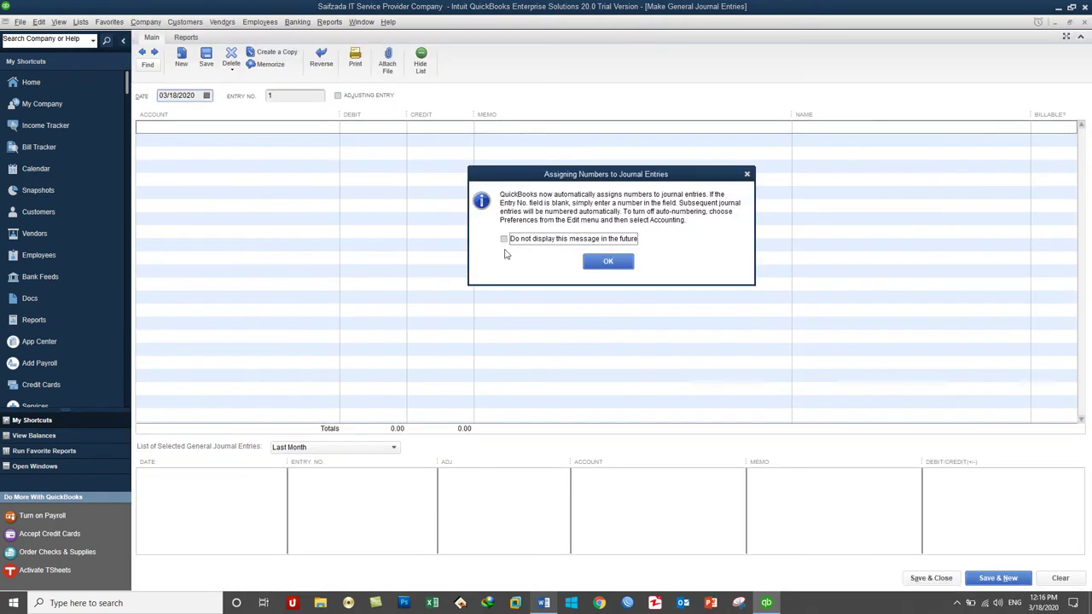
{"action": "left_click", "coordinate": [514, 242]}
{"action": "left_click", "coordinate": [596, 262]}
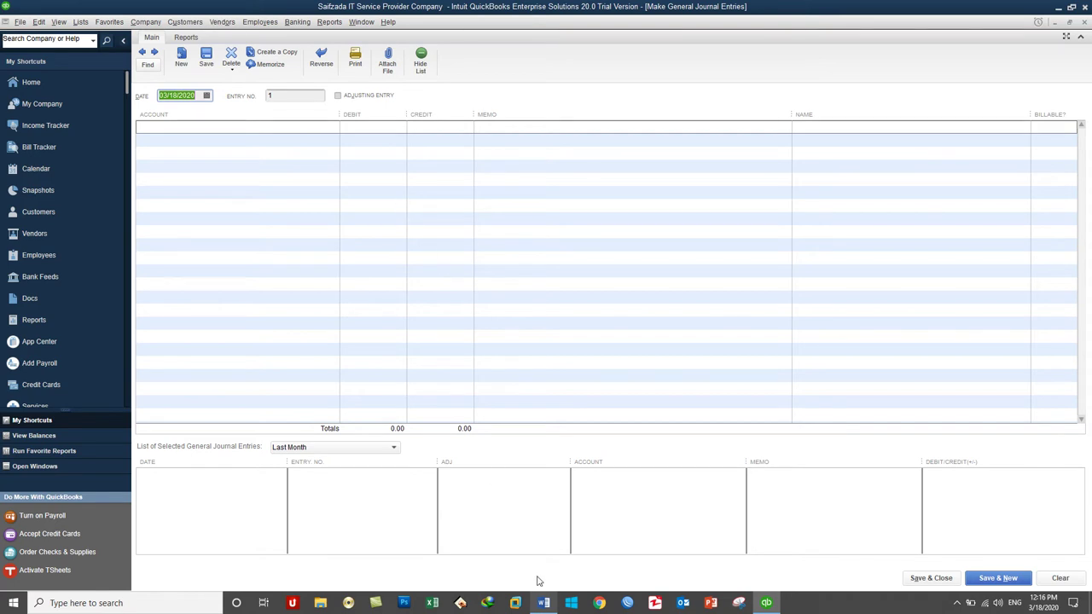
Set the journal entry's date to 02/29/2020
{"action": "left_click", "coordinate": [544, 603]}
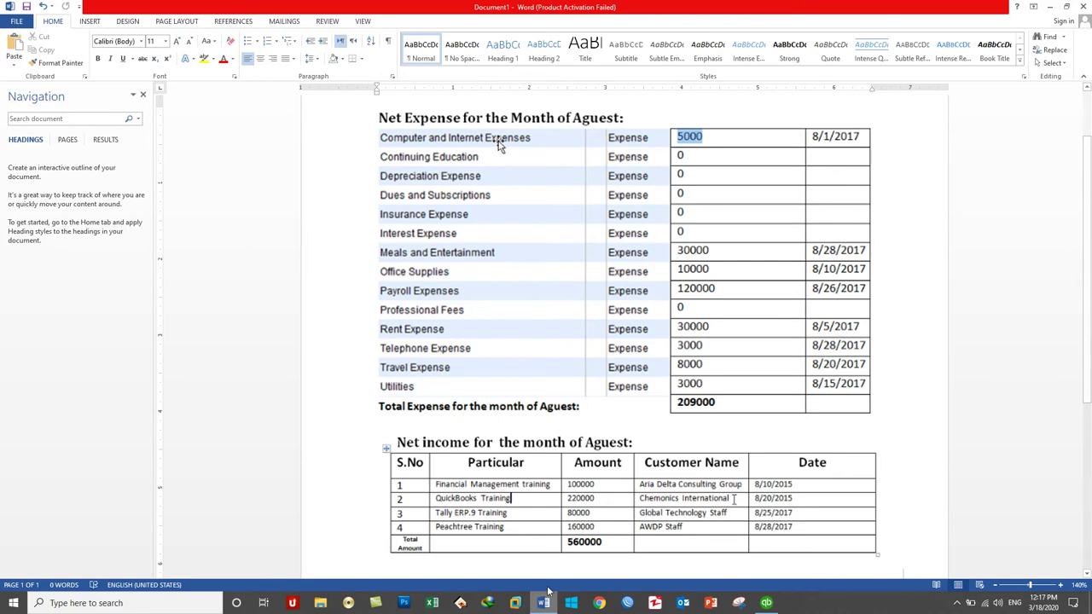
{"action": "left_click", "coordinate": [544, 603]}
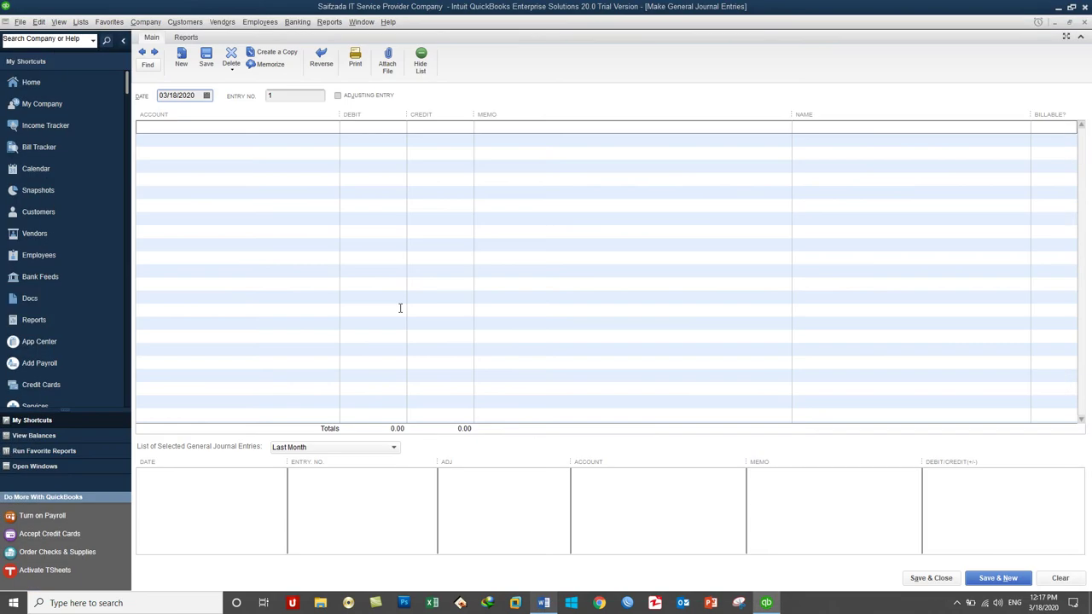
{"action": "left_click", "coordinate": [208, 99]}
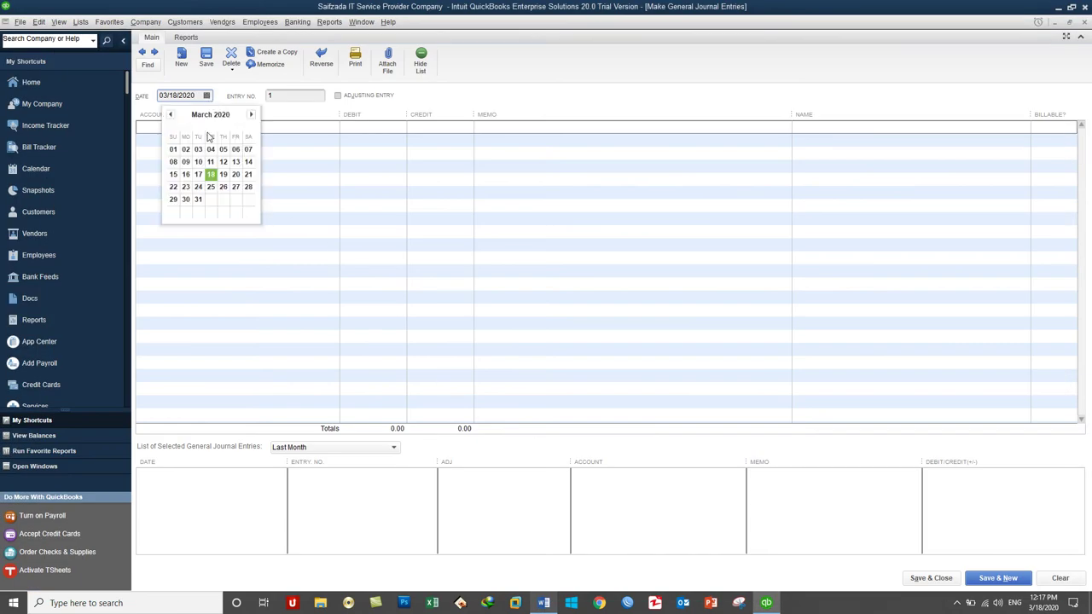
{"action": "left_click", "coordinate": [170, 114]}
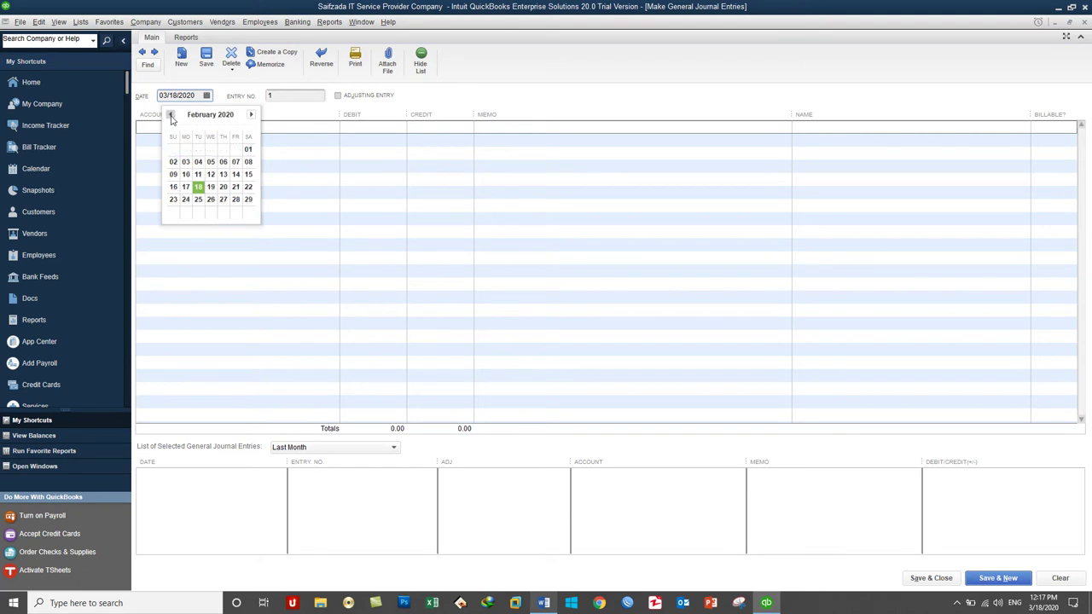
{"action": "left_click", "coordinate": [250, 201]}
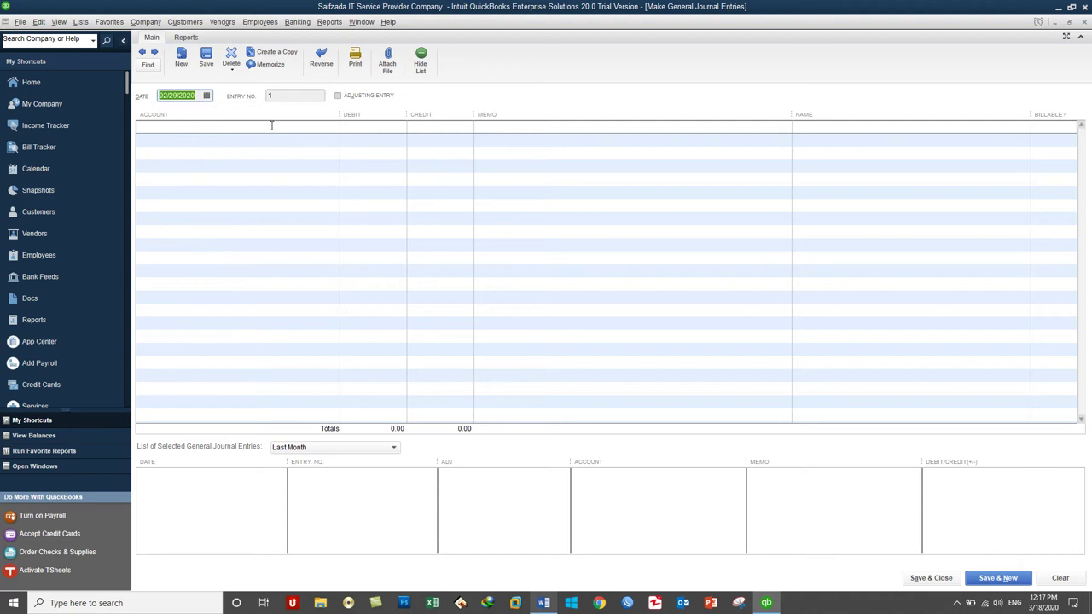
{"action": "left_click", "coordinate": [282, 95]}
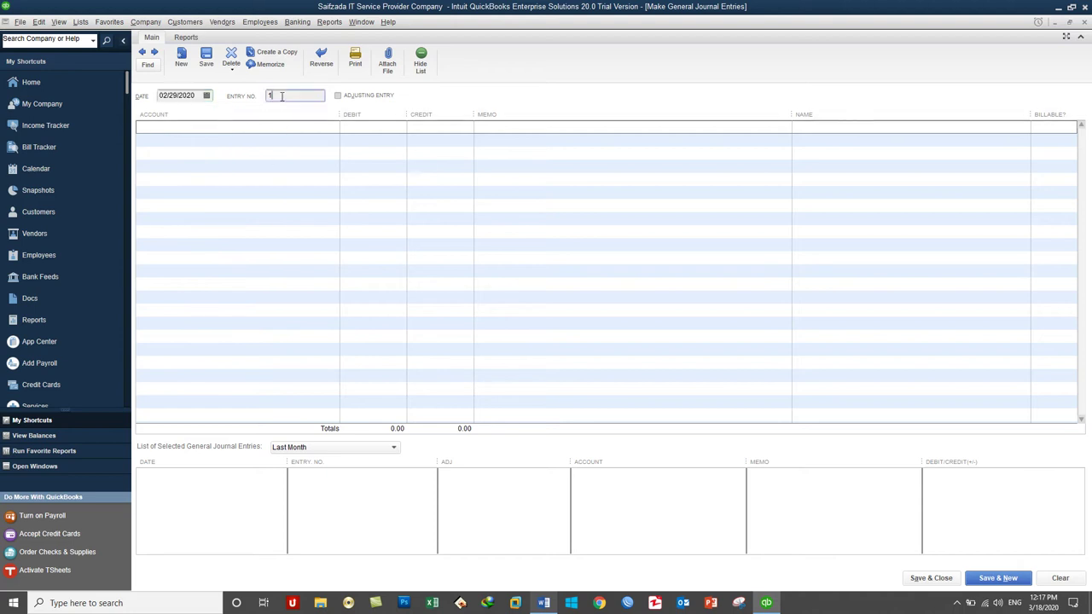
Fill the first journal line with the Computer and Internet Expenses account and a debit of 5,000.00
{"action": "left_click", "coordinate": [227, 129]}
{"action": "left_click", "coordinate": [334, 129]}
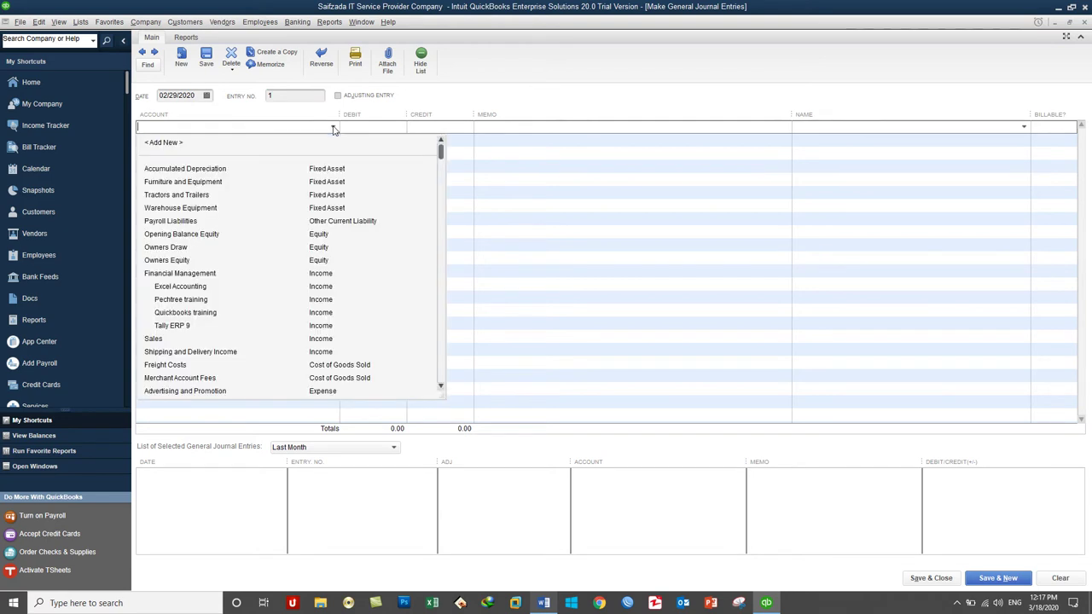
{"action": "scroll", "coordinate": [318, 287], "scroll_direction": "down", "scroll_amount": 3}
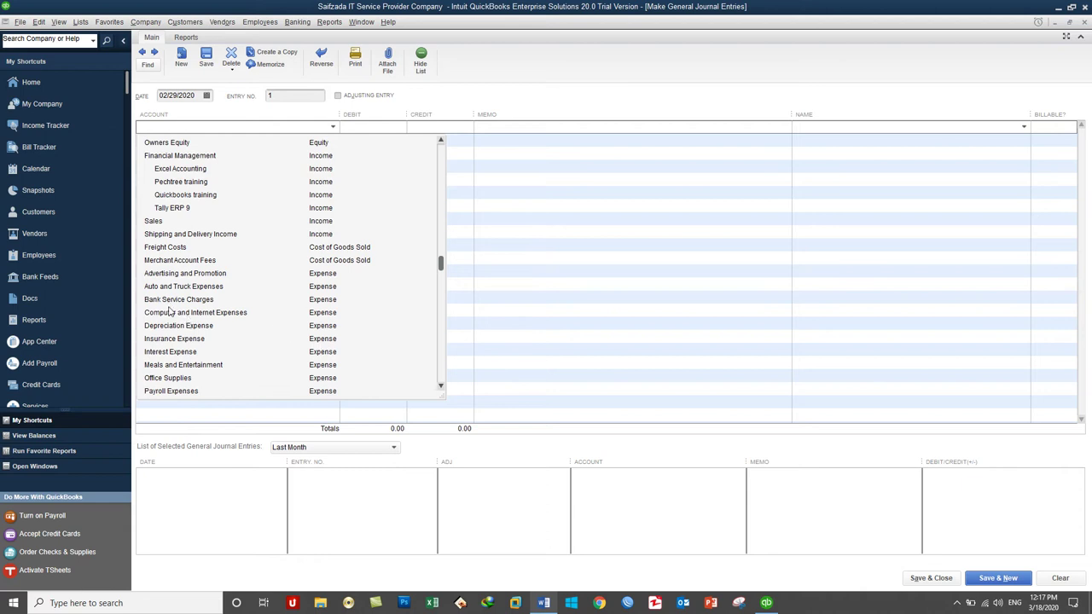
{"action": "left_click", "coordinate": [198, 313]}
{"action": "left_click", "coordinate": [367, 130]}
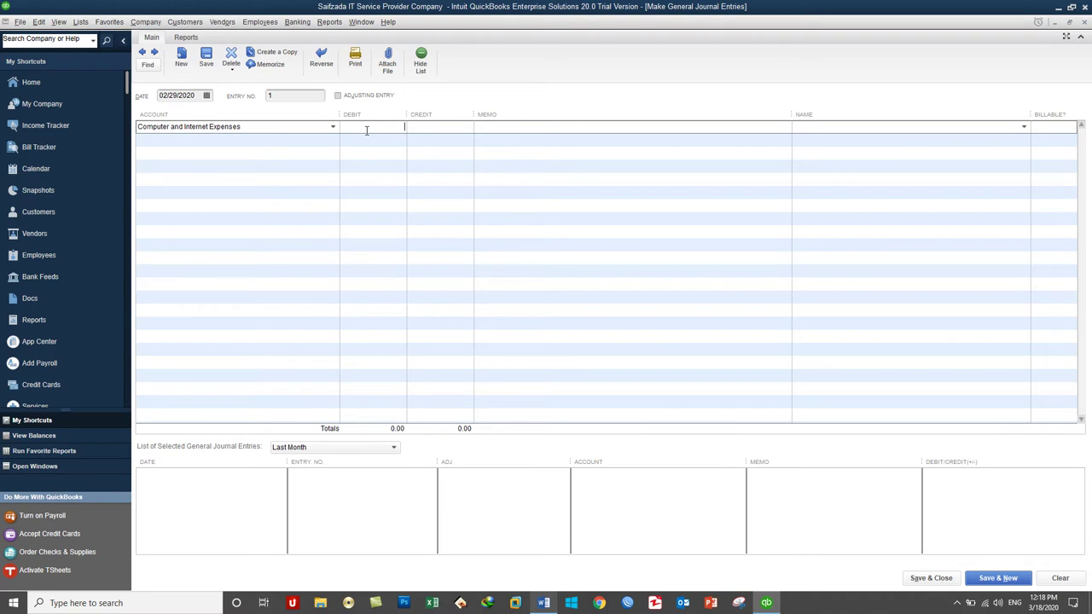
{"action": "type", "text": "5000"}
{"action": "key", "text": "Tab"}
Start adding a new Bank-type account named AIB Bank from the second journal line's account choice
{"action": "left_click", "coordinate": [325, 139]}
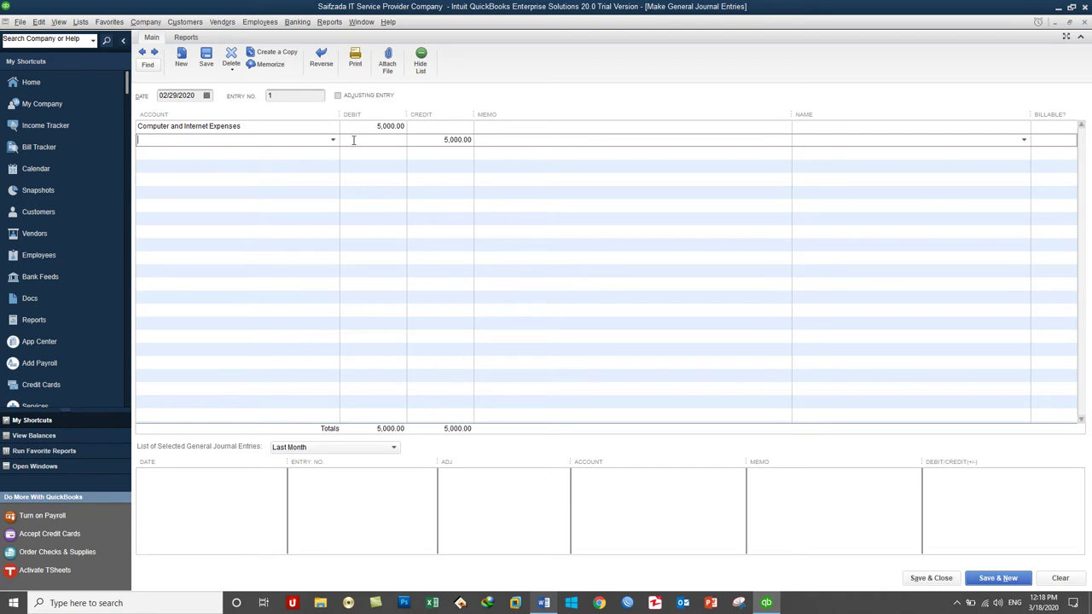
{"action": "left_click", "coordinate": [333, 139]}
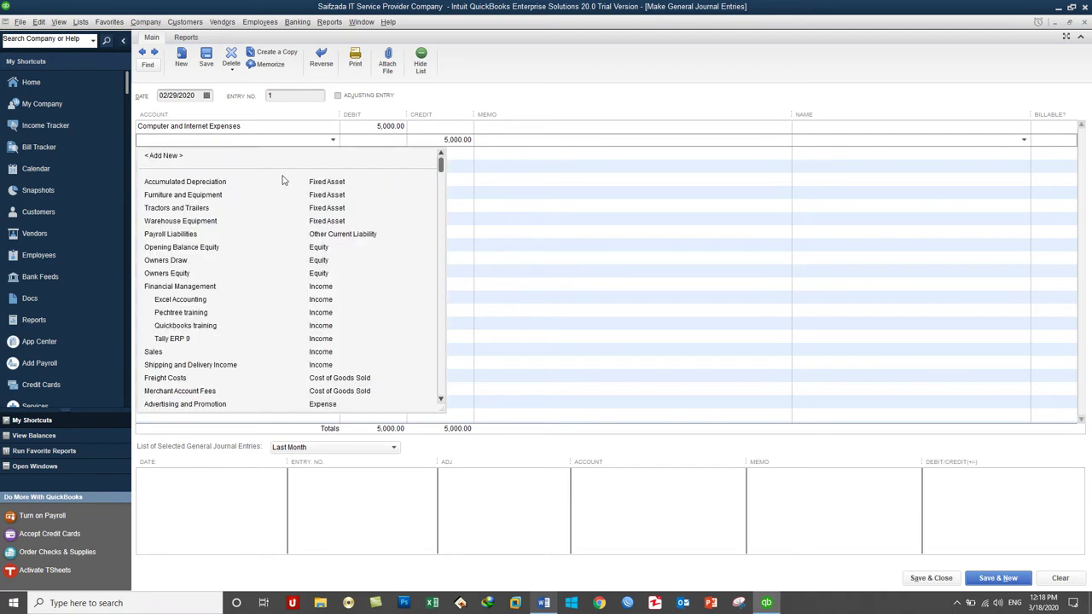
{"action": "left_click", "coordinate": [194, 162]}
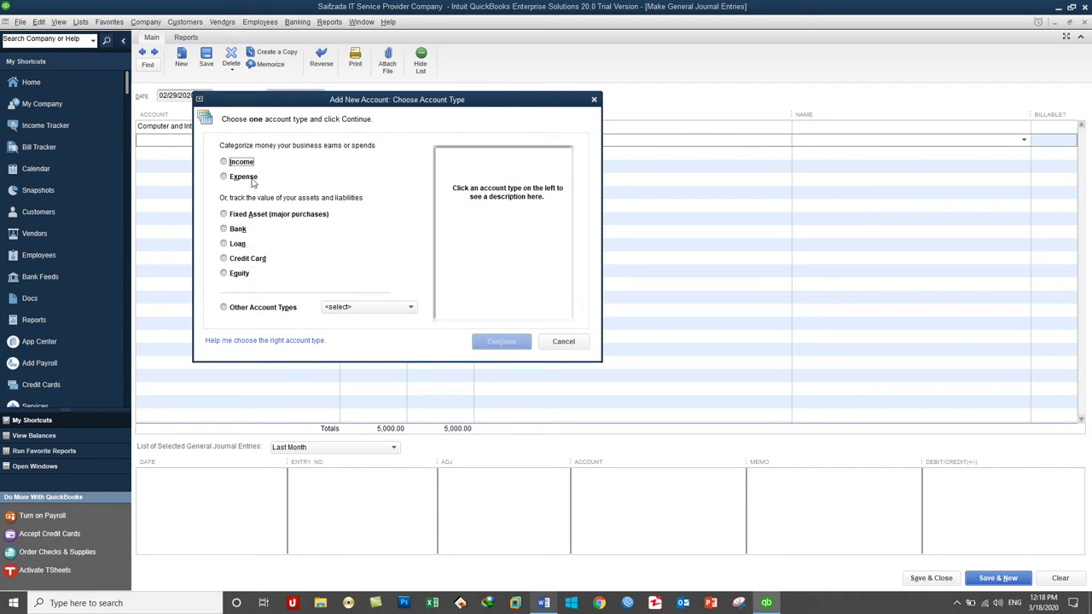
{"action": "left_click", "coordinate": [238, 228]}
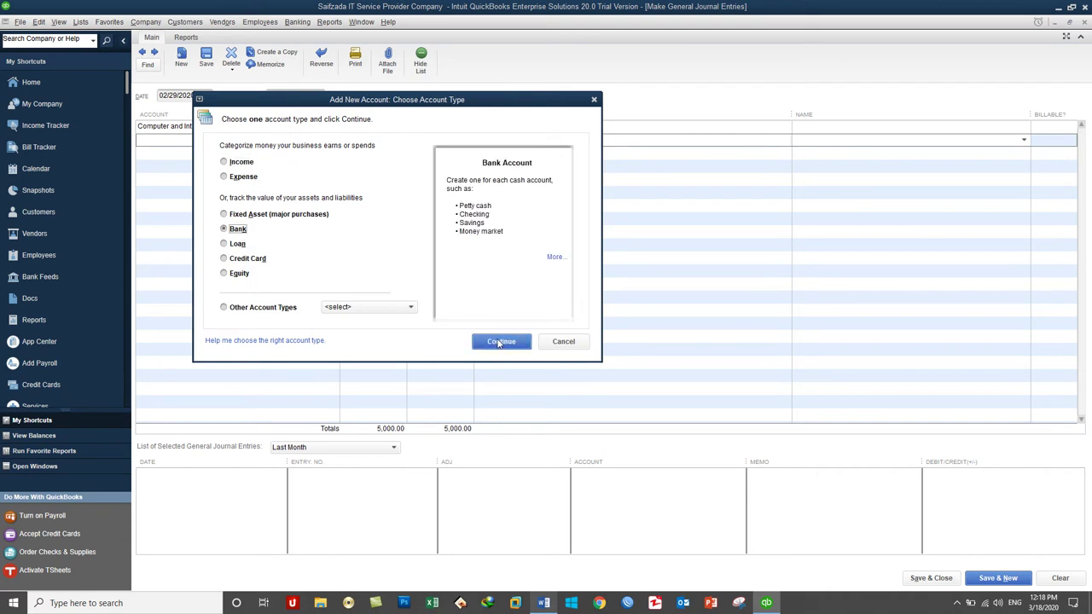
{"action": "left_click", "coordinate": [500, 341]}
{"action": "left_click", "coordinate": [344, 177]}
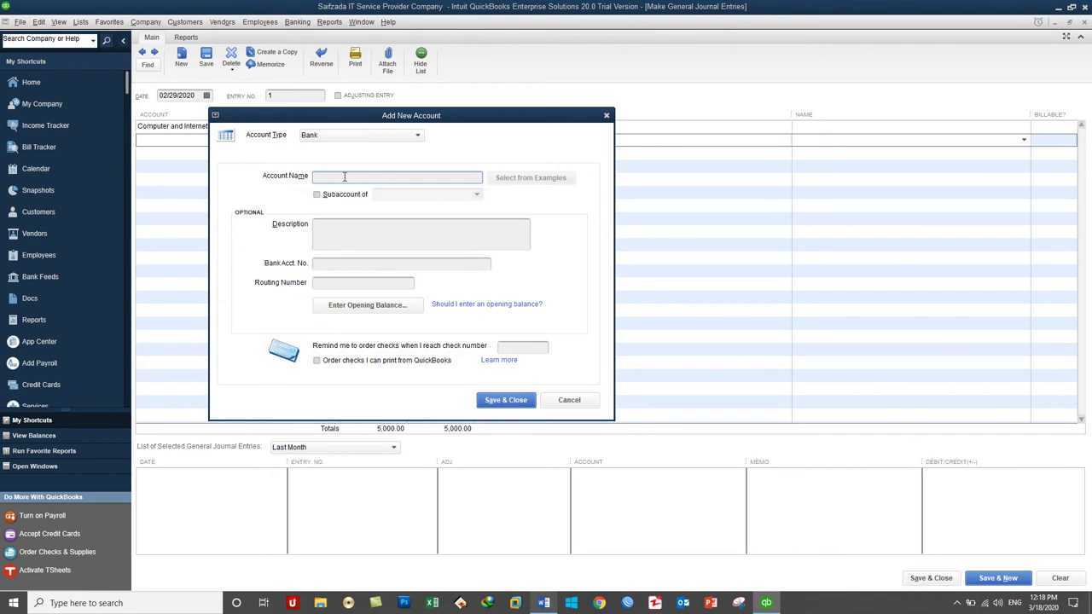
{"action": "type", "text": "AIB Bank"}
Give the new bank account an opening balance of 300,000.00 with statement ending date 02/20/2020, and save the account
{"action": "left_click", "coordinate": [368, 314]}
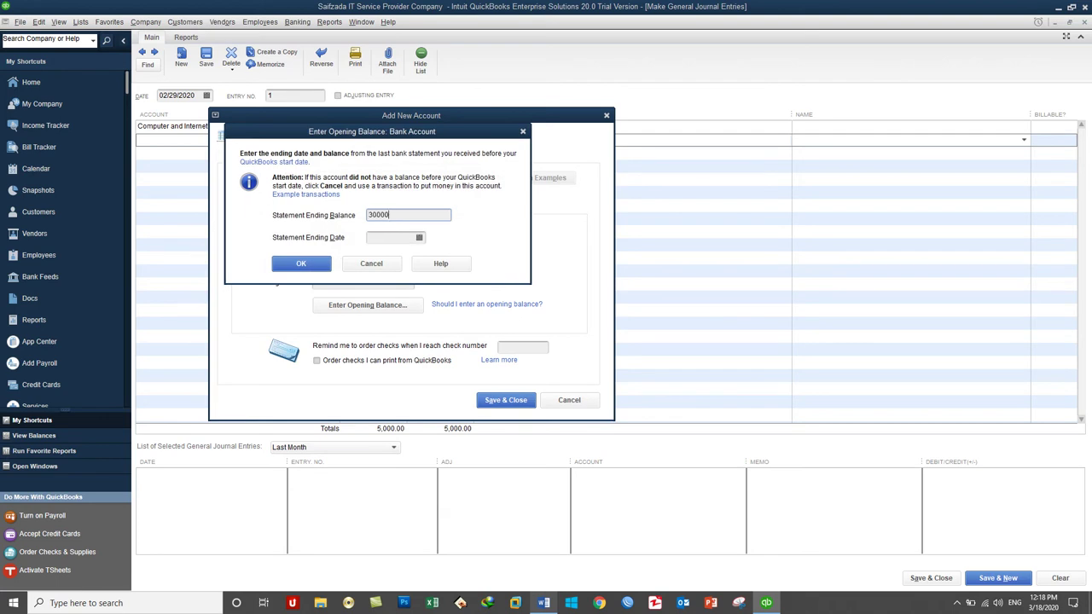
{"action": "key", "text": "Tab"}
{"action": "left_click", "coordinate": [419, 237]}
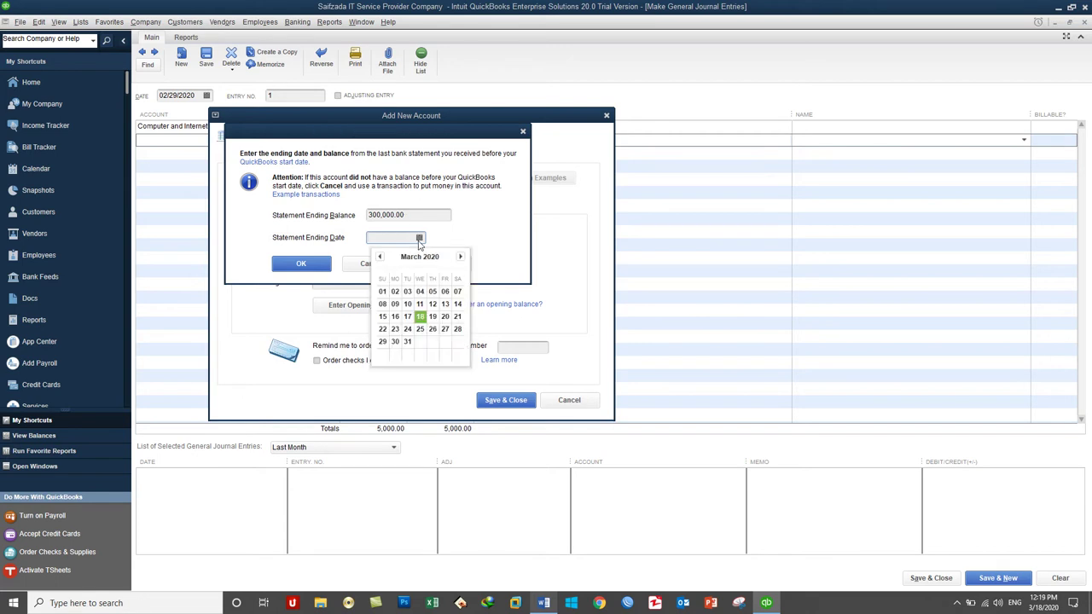
{"action": "left_click", "coordinate": [379, 258]}
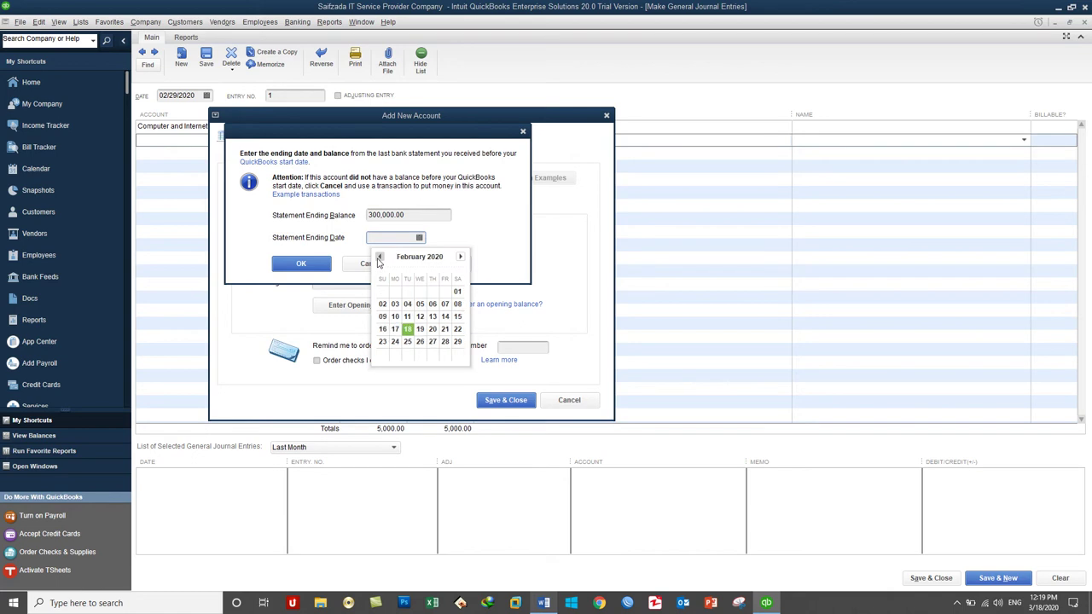
{"action": "left_click", "coordinate": [437, 331]}
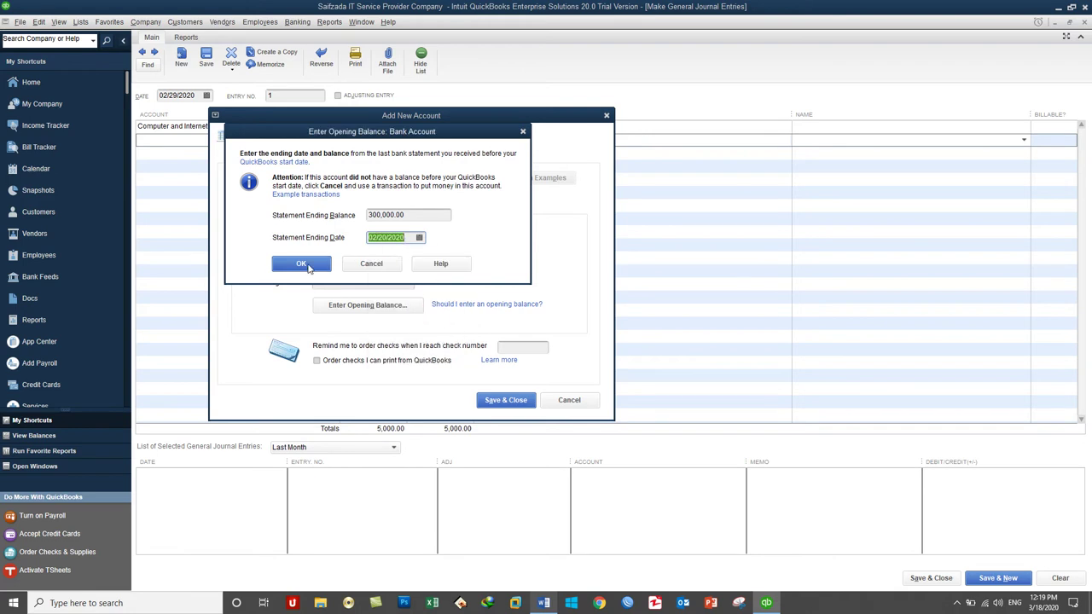
{"action": "left_click", "coordinate": [306, 264]}
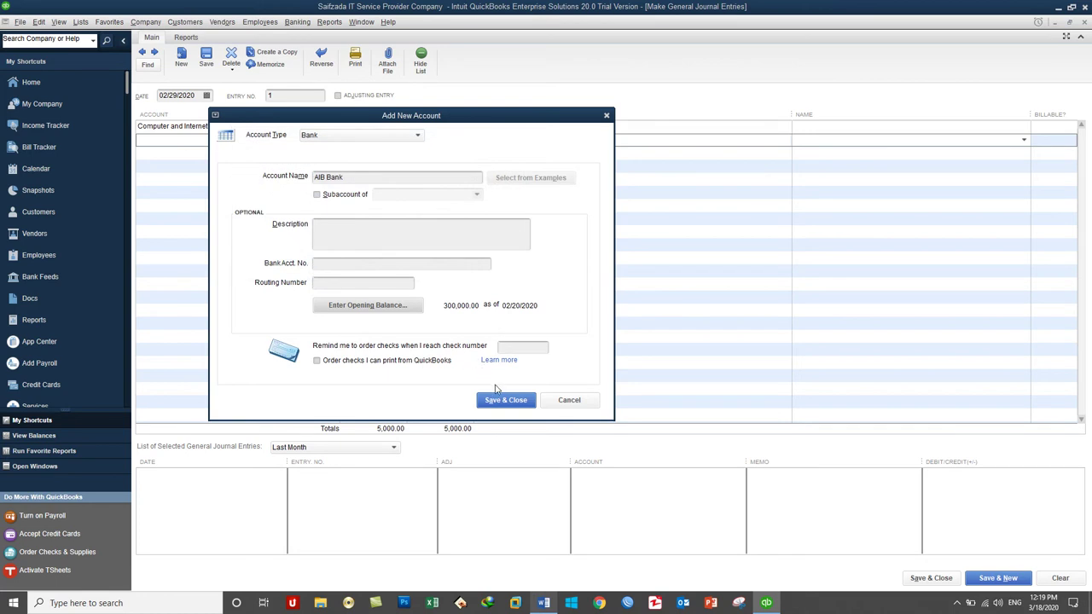
{"action": "left_click", "coordinate": [494, 401]}
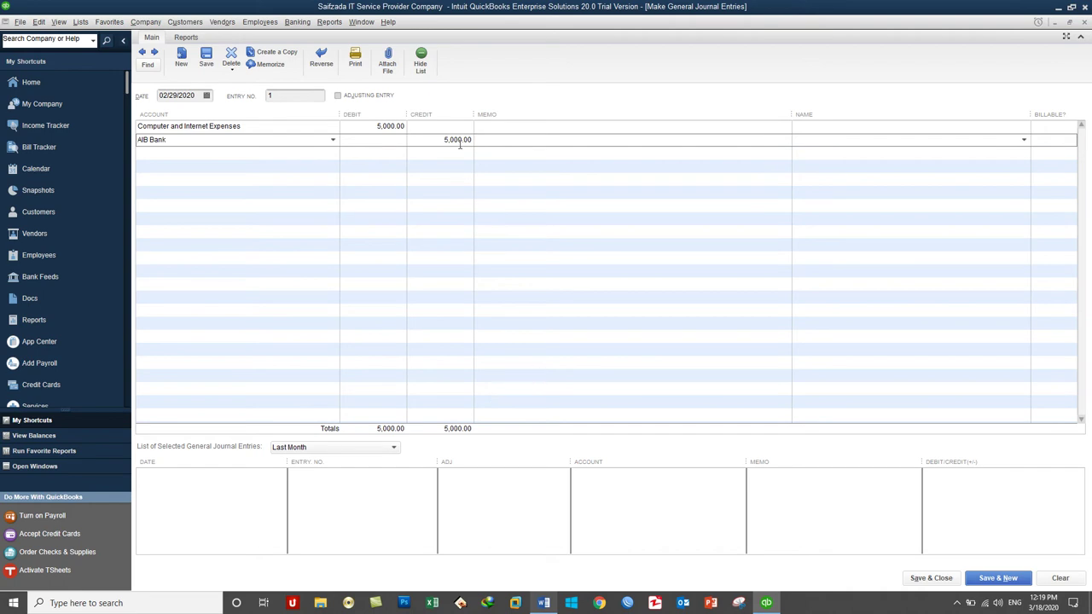
Enter the memo "Cash Paid for Computer and Internet Expenses" on both the expense line and the AIB Bank line
{"action": "left_click", "coordinate": [246, 128]}
{"action": "key", "text": "ctrl+c"}
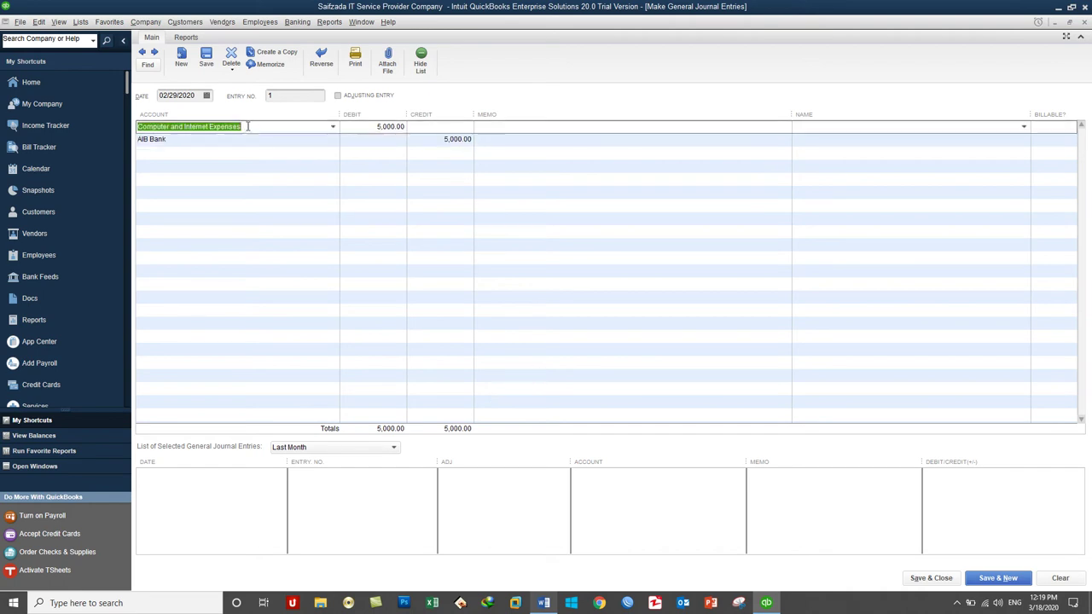
{"action": "left_click", "coordinate": [531, 128]}
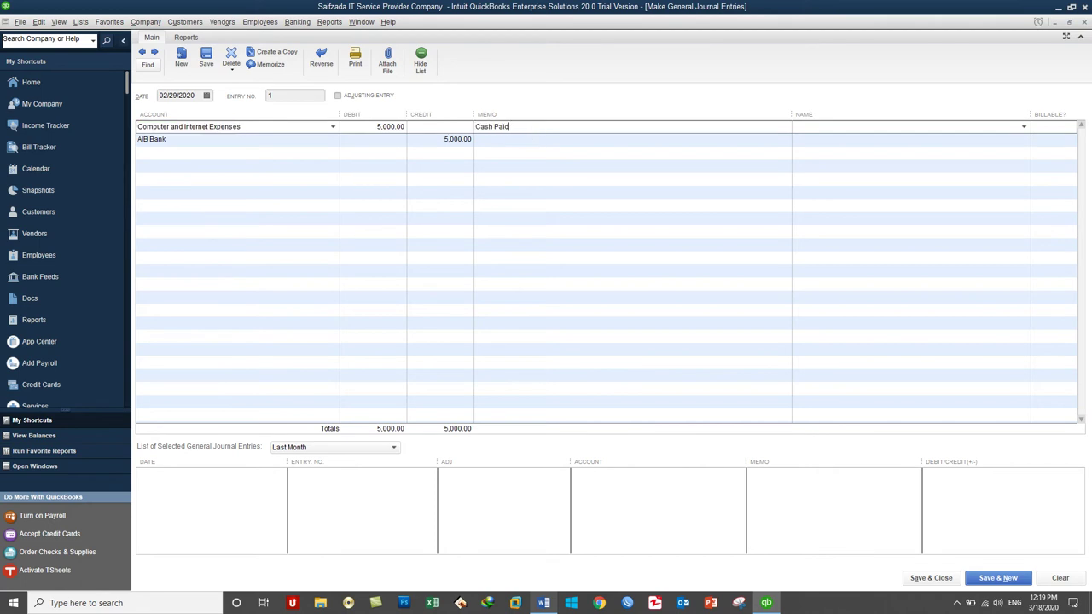
{"action": "key", "text": "ctrl+v"}
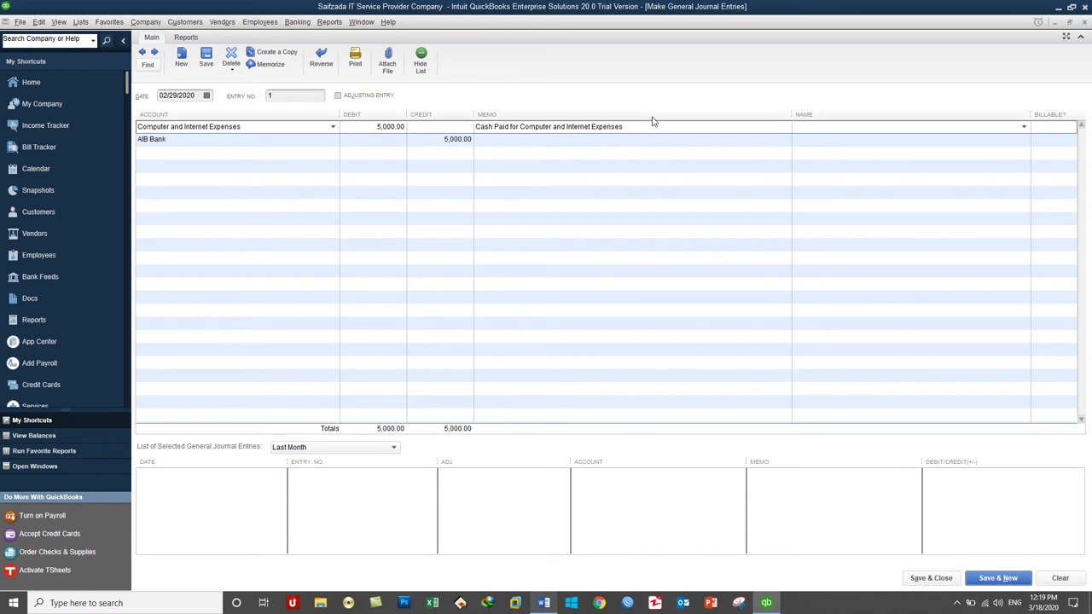
{"action": "left_click_drag", "start_coordinate": [626, 126], "coordinate": [476, 139]}
{"action": "key", "text": "ctrl+c"}
{"action": "left_click", "coordinate": [492, 142]}
{"action": "key", "text": "ctrl+v"}
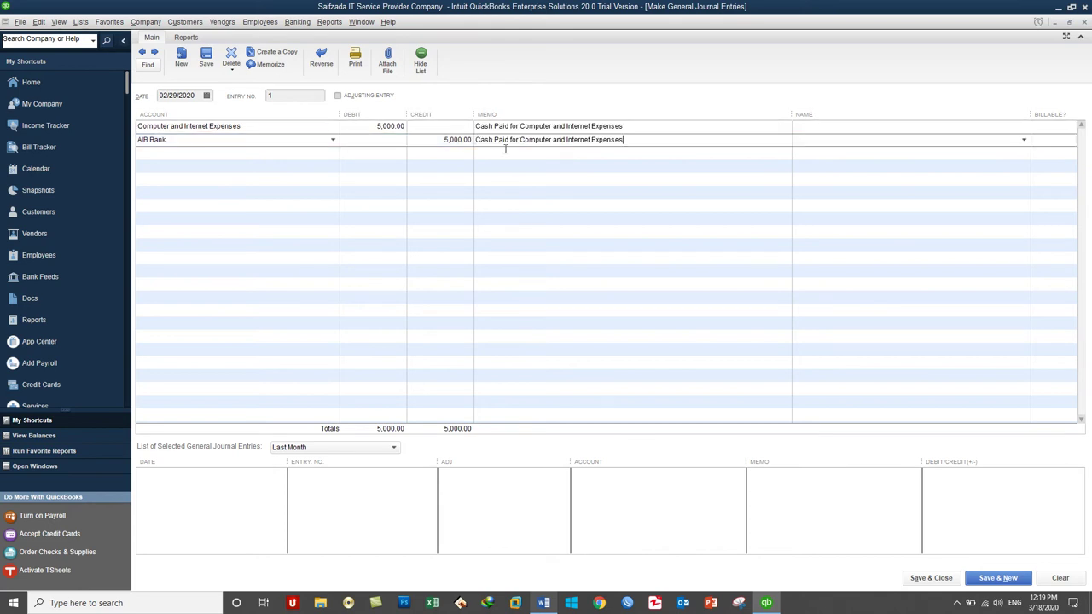
Save the Computer and Internet Expenses journal entry, review it once, and return to the blank entry number 2
{"action": "left_click", "coordinate": [1011, 581]}
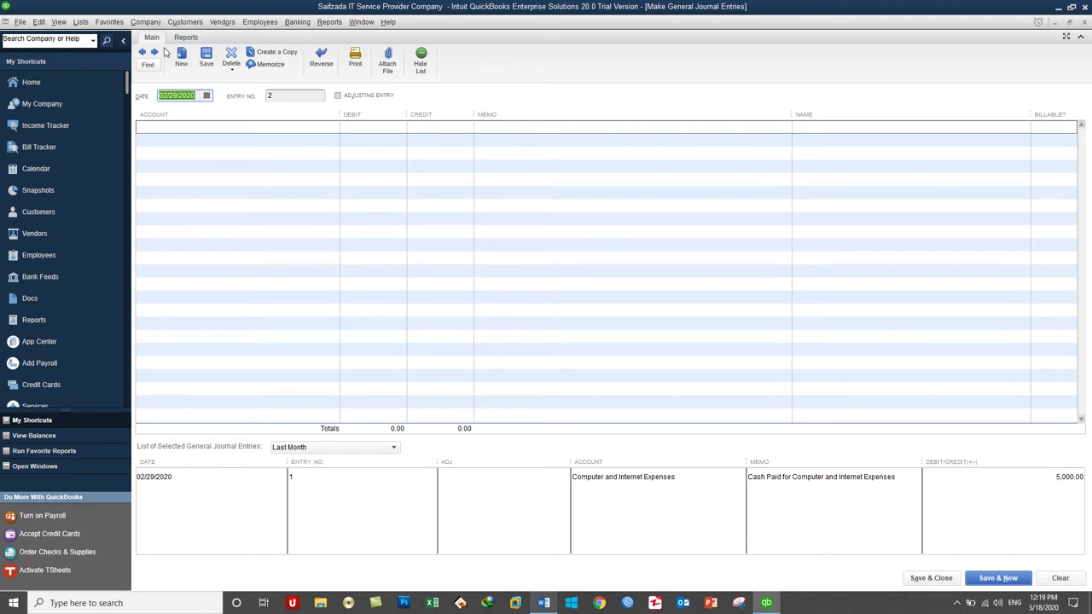
{"action": "left_click", "coordinate": [139, 56]}
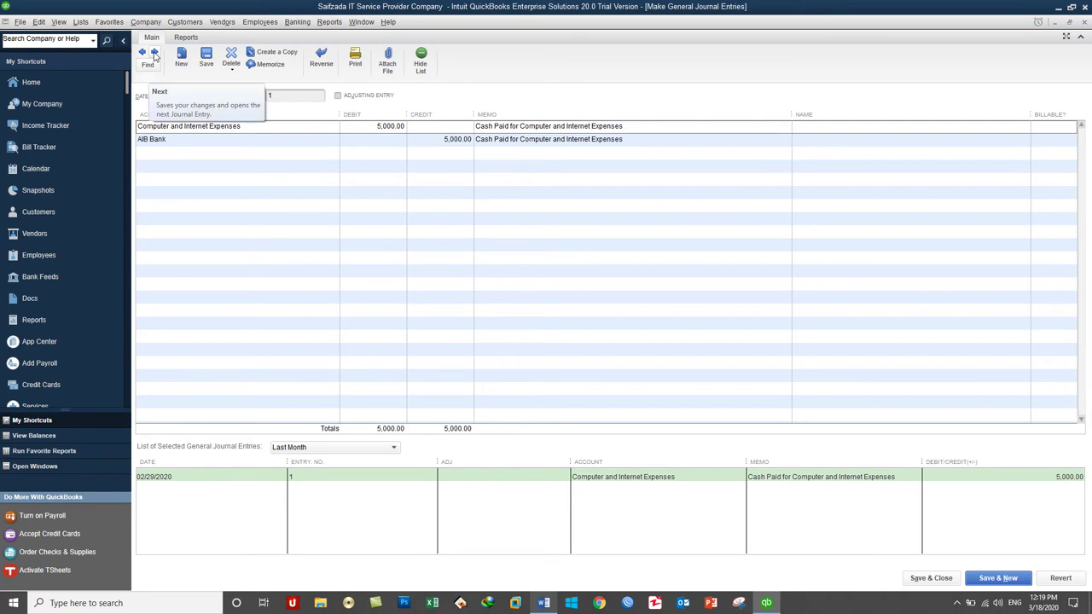
{"action": "left_click", "coordinate": [141, 55]}
{"action": "left_click", "coordinate": [143, 55]}
{"action": "left_click", "coordinate": [155, 53]}
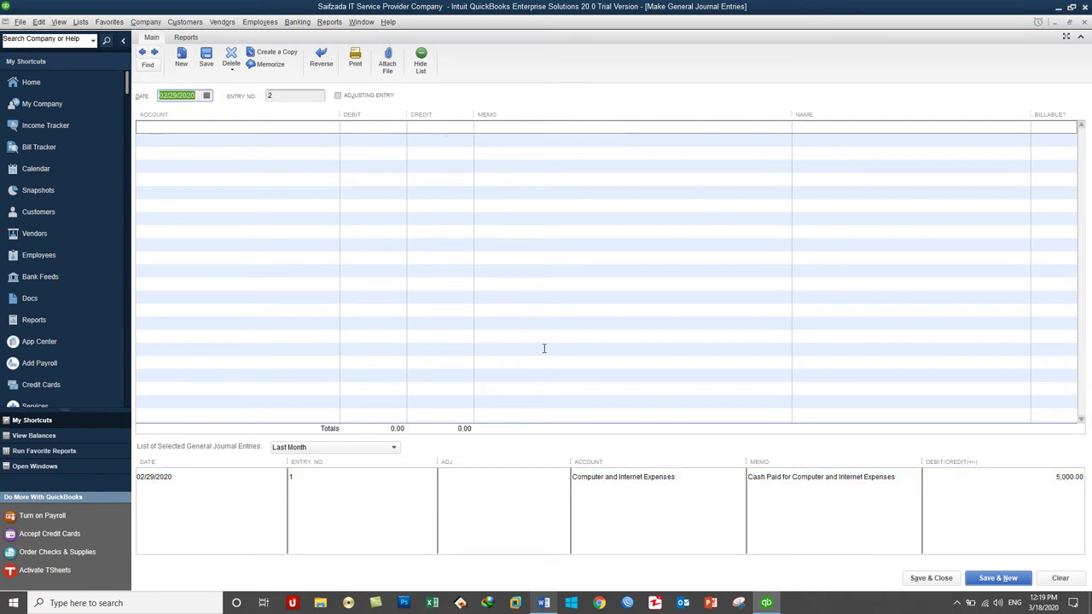
Using the expense table in the Word document, debit Meals and Entertainment 30,000.00 and credit AIB Bank on the second line of entry 2
{"action": "left_click", "coordinate": [544, 603]}
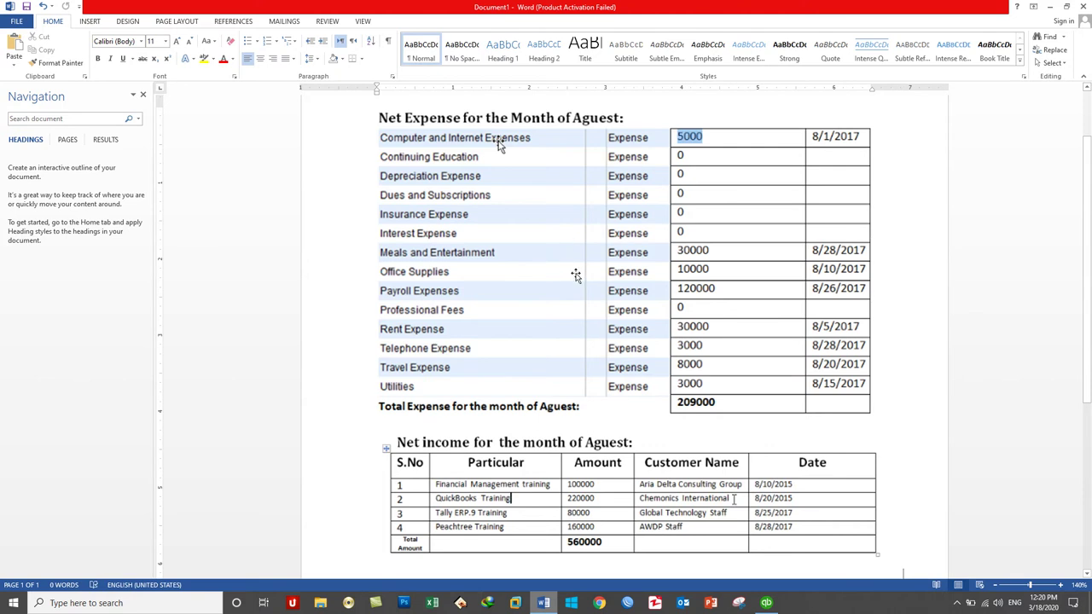
{"action": "left_click", "coordinate": [546, 604]}
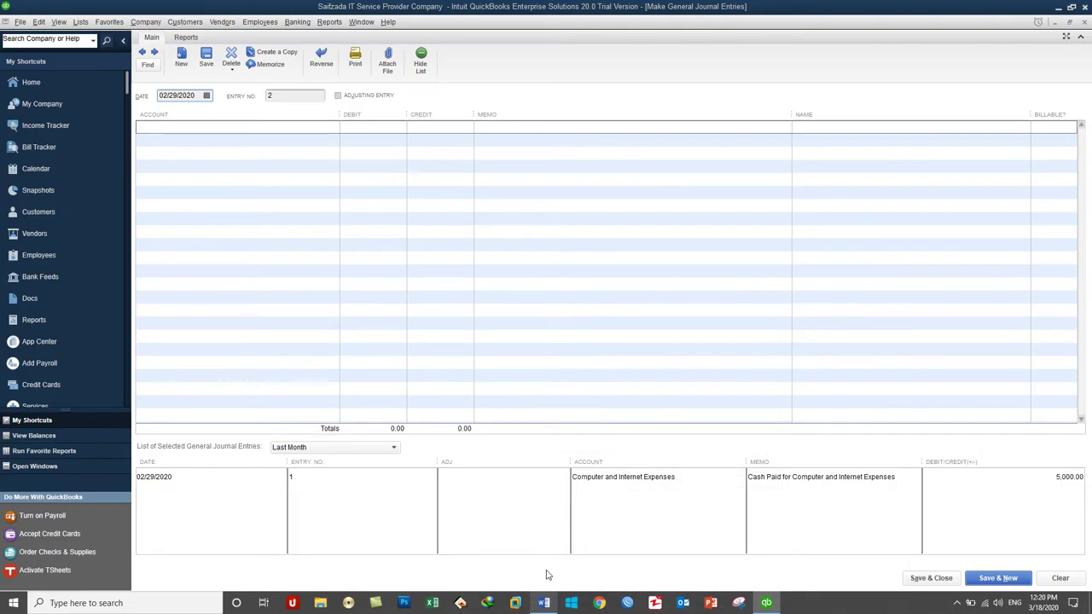
{"action": "left_click", "coordinate": [332, 126]}
{"action": "scroll", "coordinate": [345, 273], "scroll_direction": "down", "scroll_amount": 7}
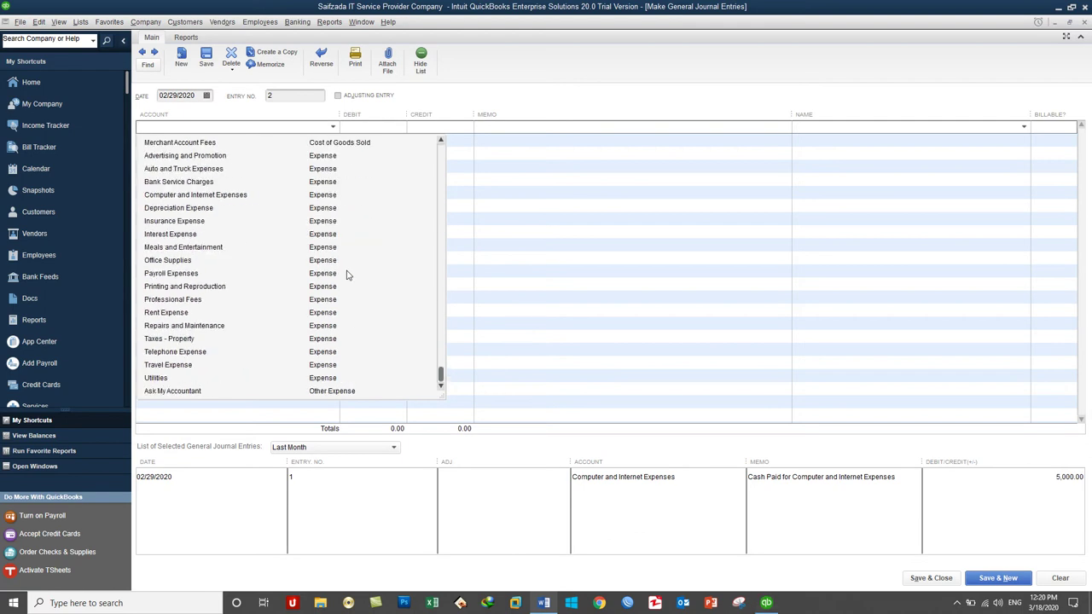
{"action": "left_click", "coordinate": [186, 247]}
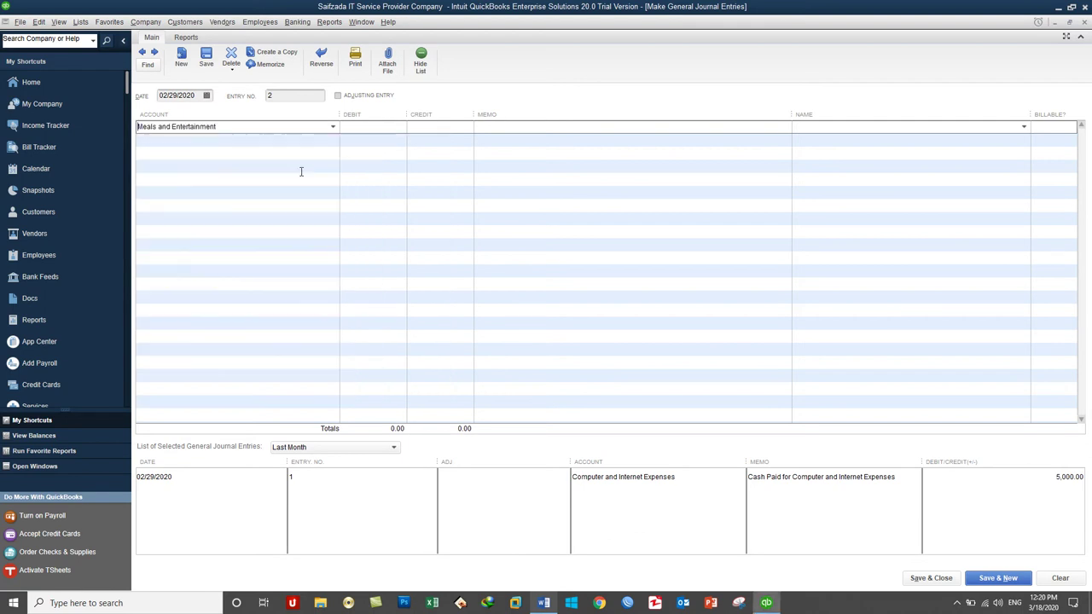
{"action": "type", "text": "30,000"}
{"action": "key", "text": "Tab"}
{"action": "left_click", "coordinate": [307, 140]}
{"action": "left_click", "coordinate": [333, 139]}
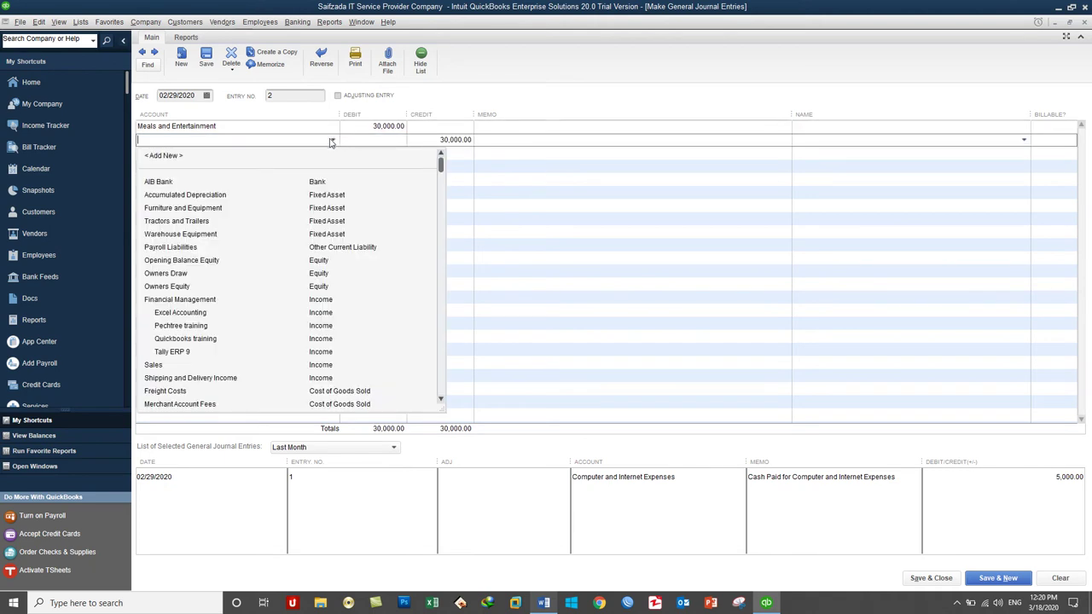
{"action": "left_click", "coordinate": [198, 183]}
Enter the memo "Cash Paid for Meals and Entertainment Expense" on both journal lines and save the entry, opening a new one
{"action": "left_click", "coordinate": [222, 128]}
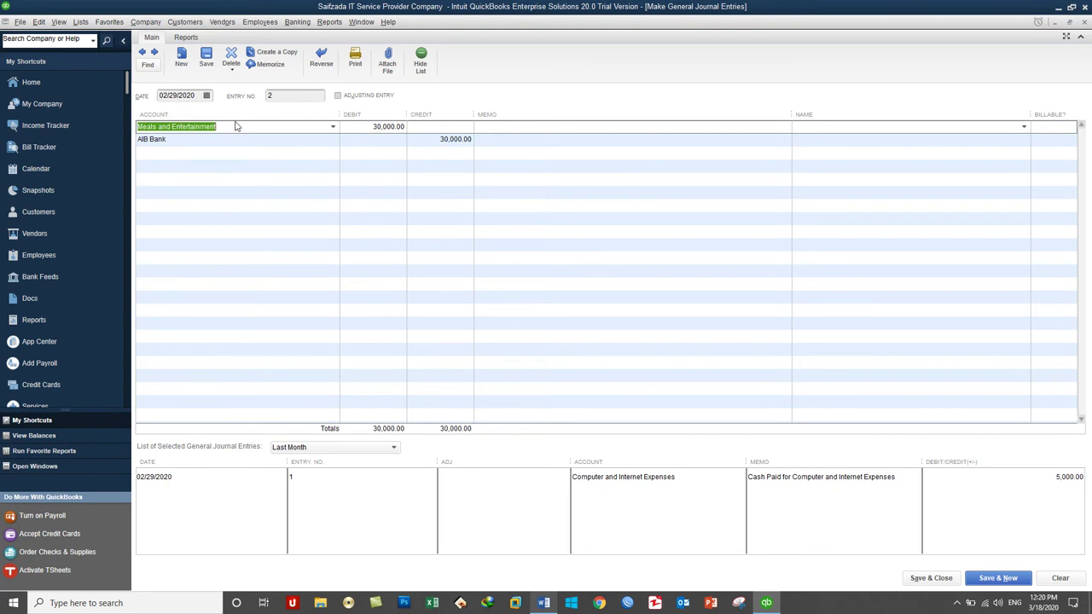
{"action": "left_click", "coordinate": [509, 125]}
{"action": "type", "text": "Cash P"}
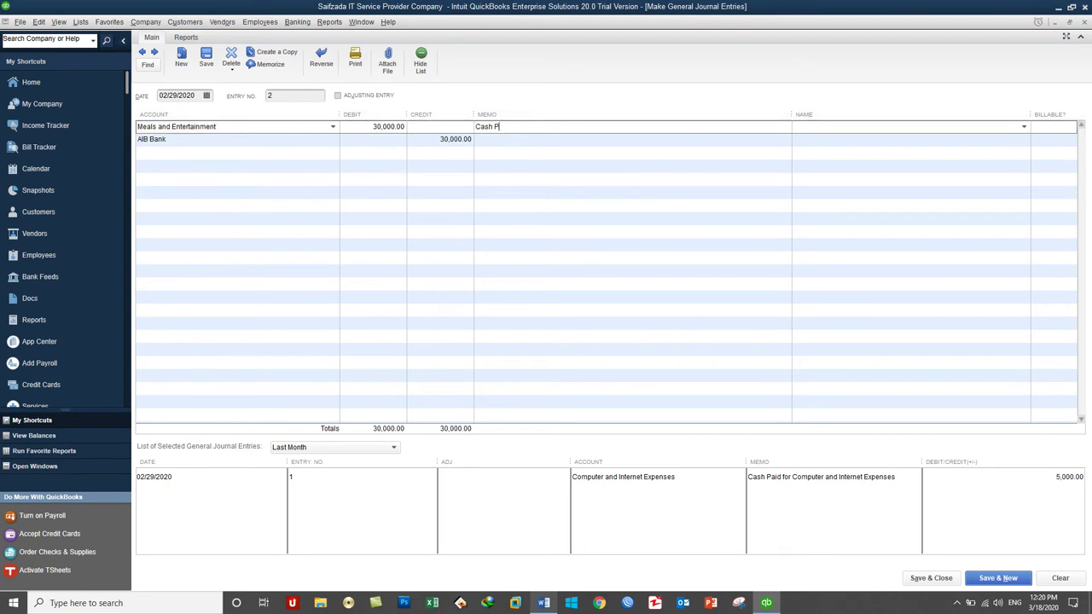
{"action": "type", "text": "aid for"}
{"action": "key", "text": "ctrl+v"}
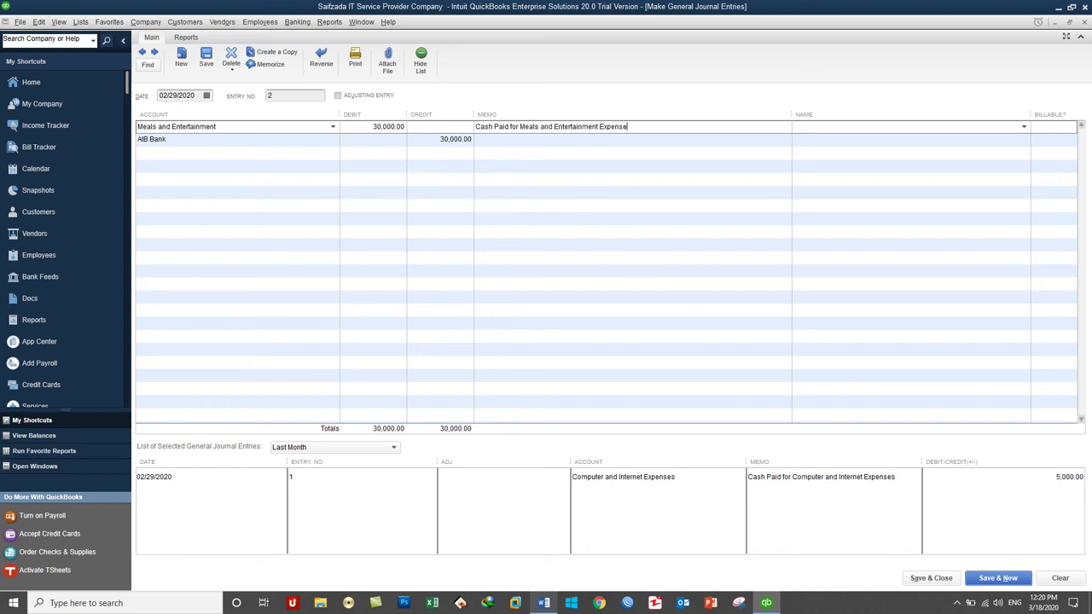
{"action": "left_click_drag", "start_coordinate": [631, 126], "coordinate": [475, 127]}
{"action": "key", "text": "ctrl+c"}
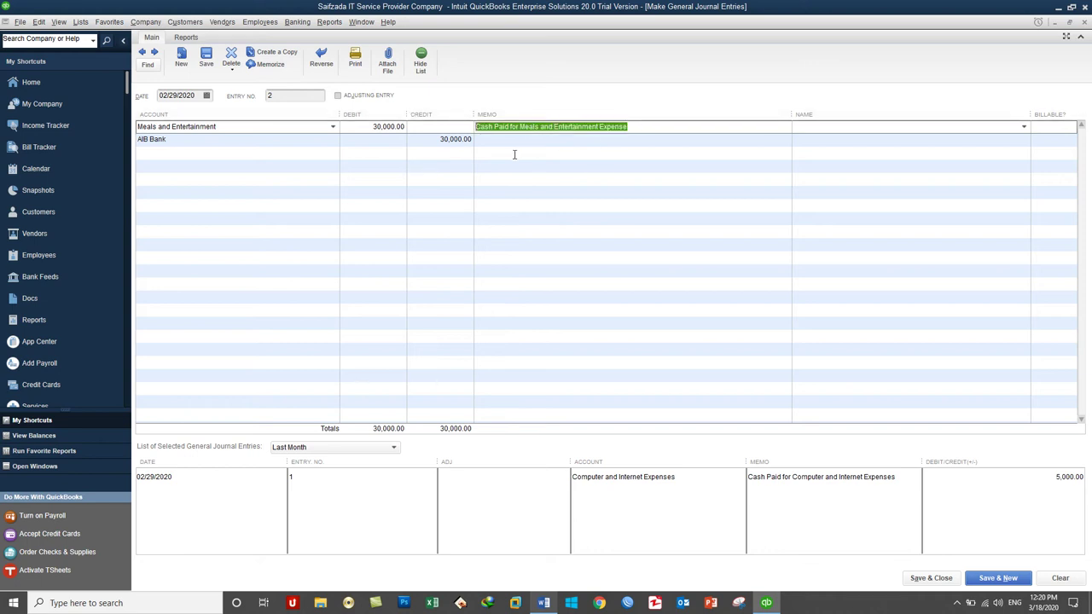
{"action": "left_click", "coordinate": [512, 144]}
{"action": "key", "text": "ctrl+v"}
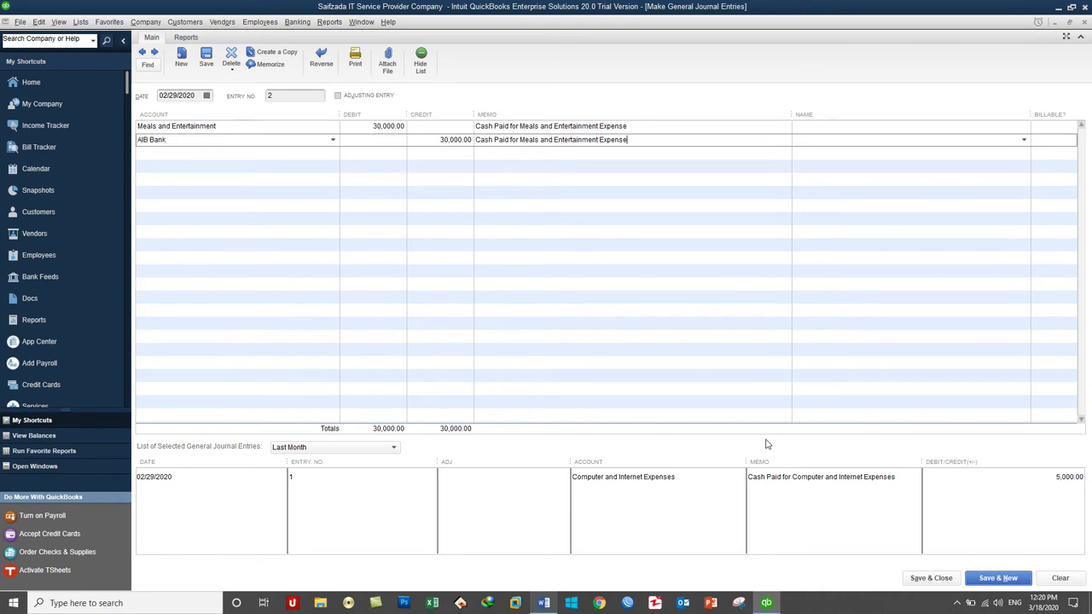
{"action": "left_click", "coordinate": [998, 579]}
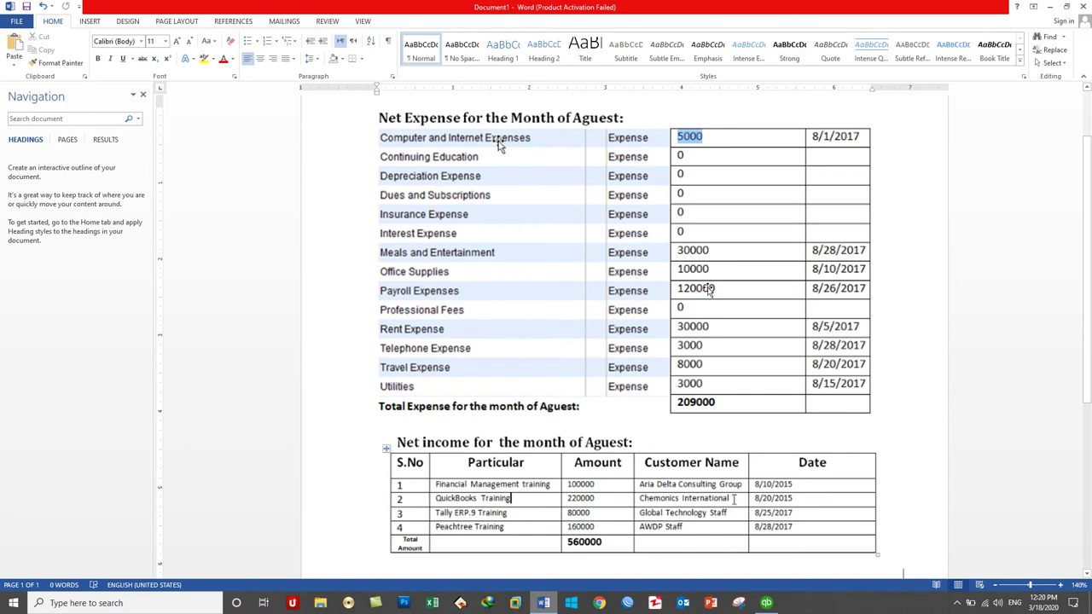
Return from the Word document to entry 3, debit Office Supplies 10,000.00 and credit AIB Bank for the same amount
{"action": "left_click", "coordinate": [547, 602]}
{"action": "left_click", "coordinate": [286, 129]}
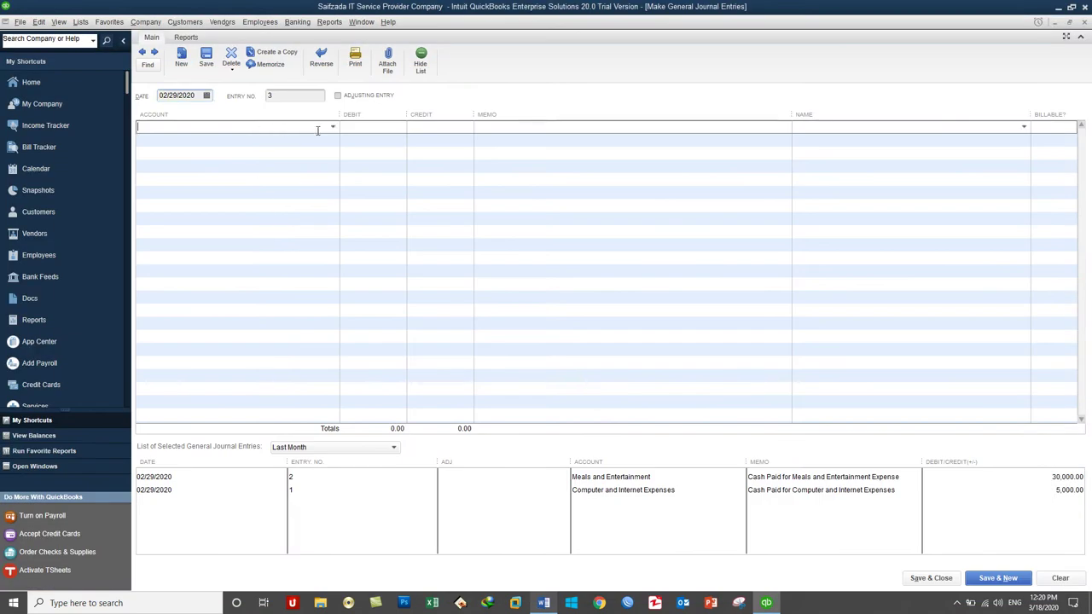
{"action": "left_click", "coordinate": [332, 128]}
{"action": "scroll", "coordinate": [310, 325], "scroll_direction": "down", "scroll_amount": 5}
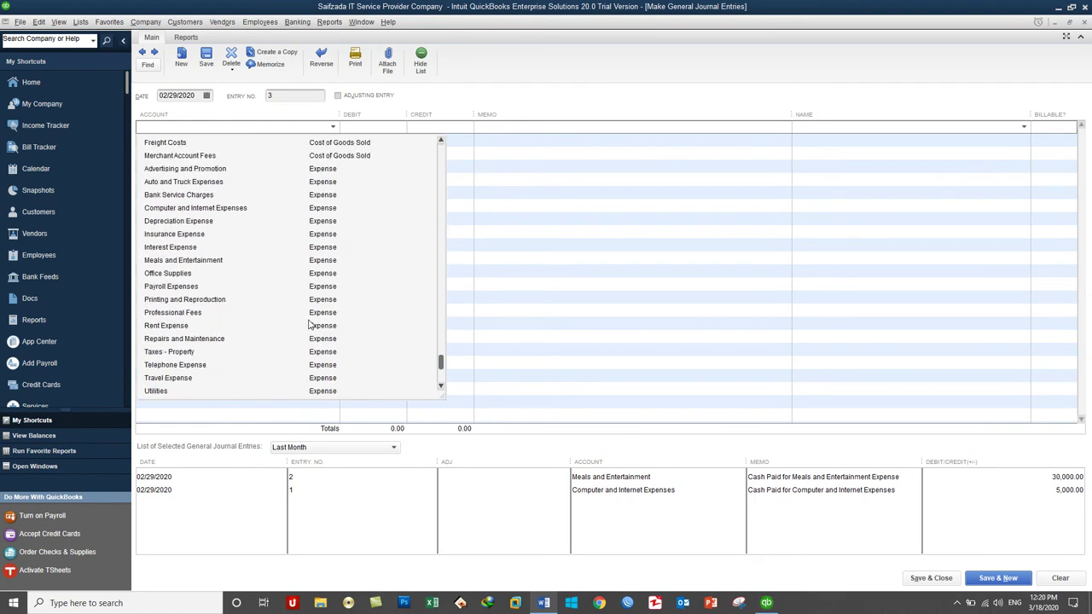
{"action": "left_click", "coordinate": [195, 273]}
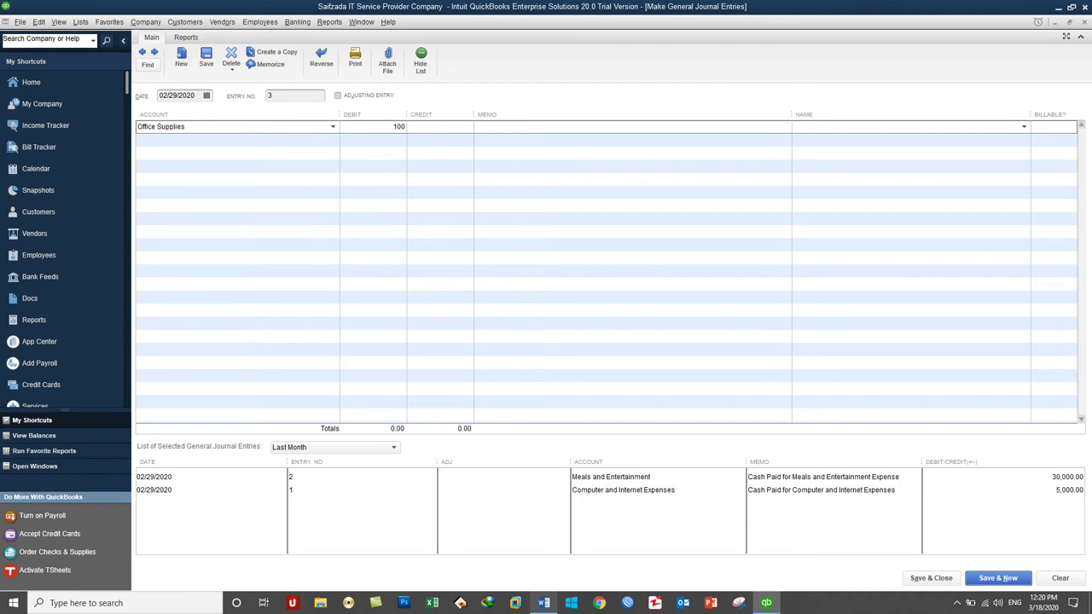
{"action": "key", "text": "Tab"}
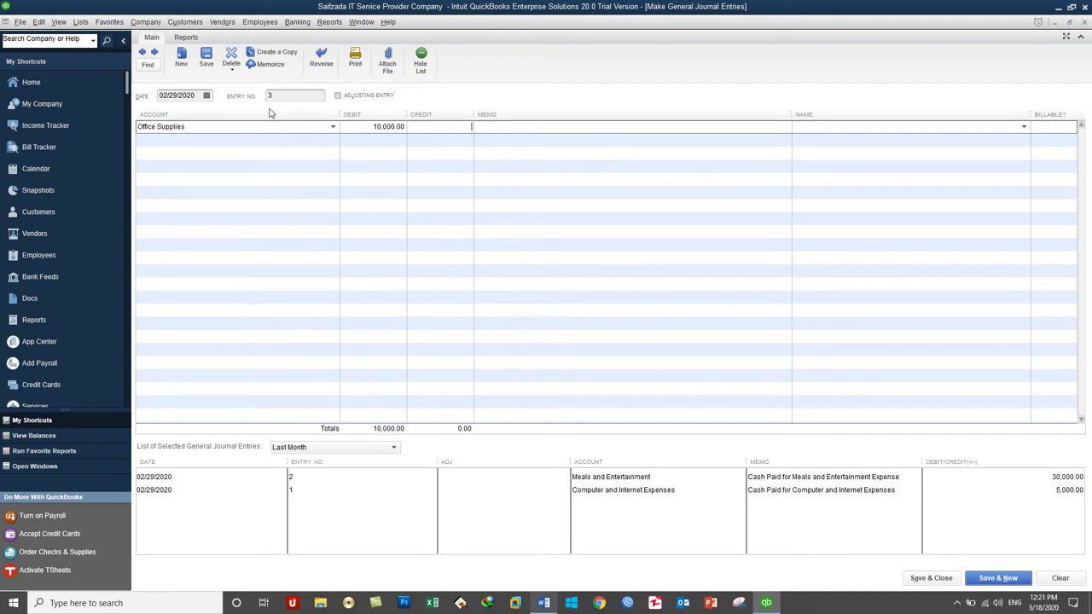
{"action": "left_click", "coordinate": [331, 139]}
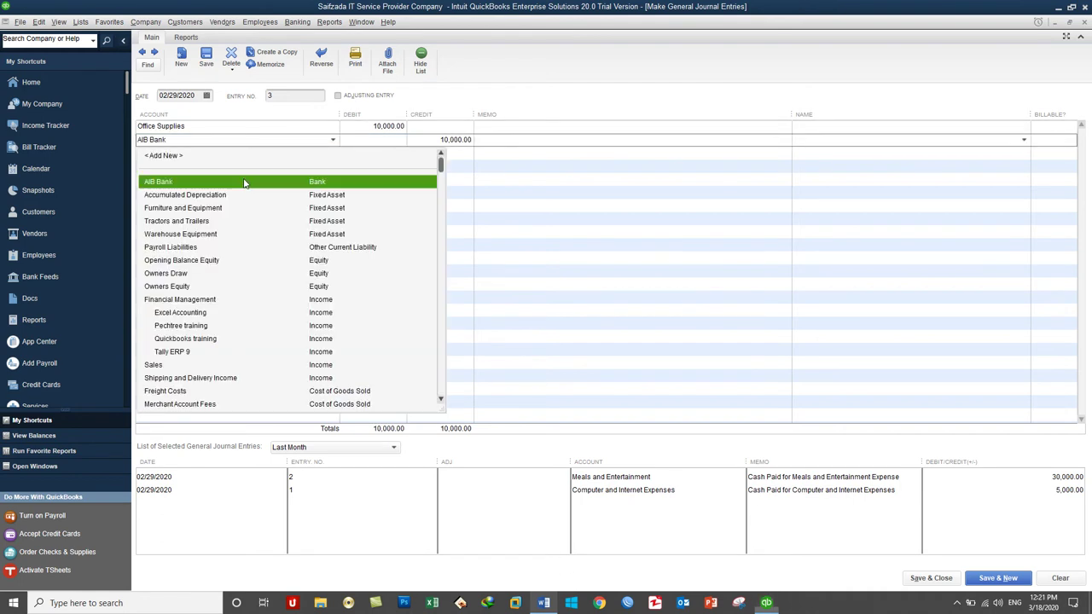
{"action": "left_click", "coordinate": [244, 182]}
Enter the memo "Cash Paid for Office Supplies Expense" on both journal lines and save the entry, opening a new one
{"action": "left_click", "coordinate": [193, 128]}
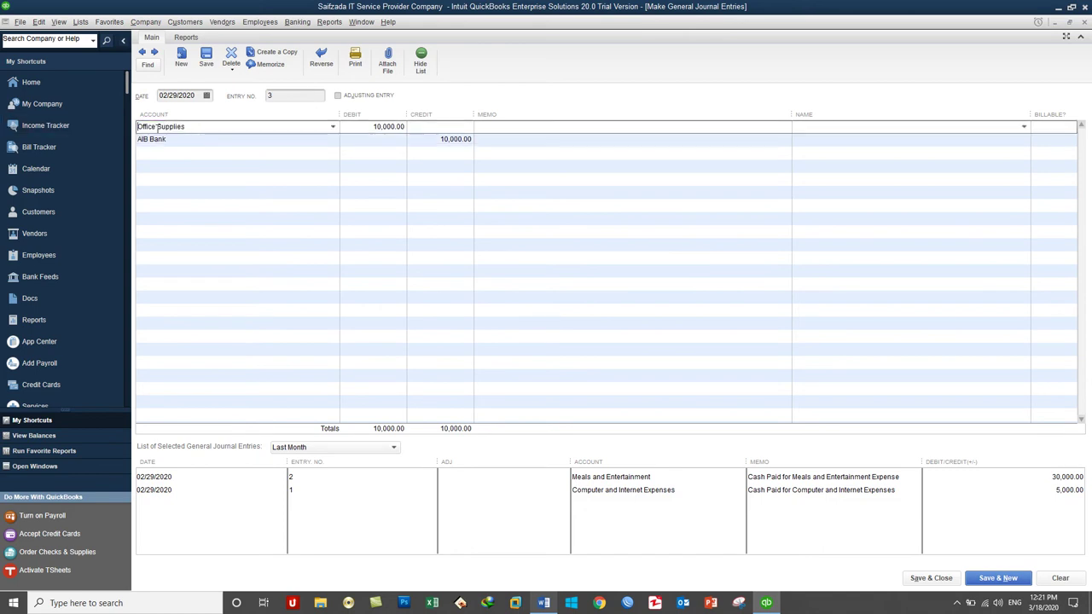
{"action": "left_click", "coordinate": [512, 128]}
{"action": "type", "text": "Office Supplies"}
{"action": "type", "text": "Cash Paid for"}
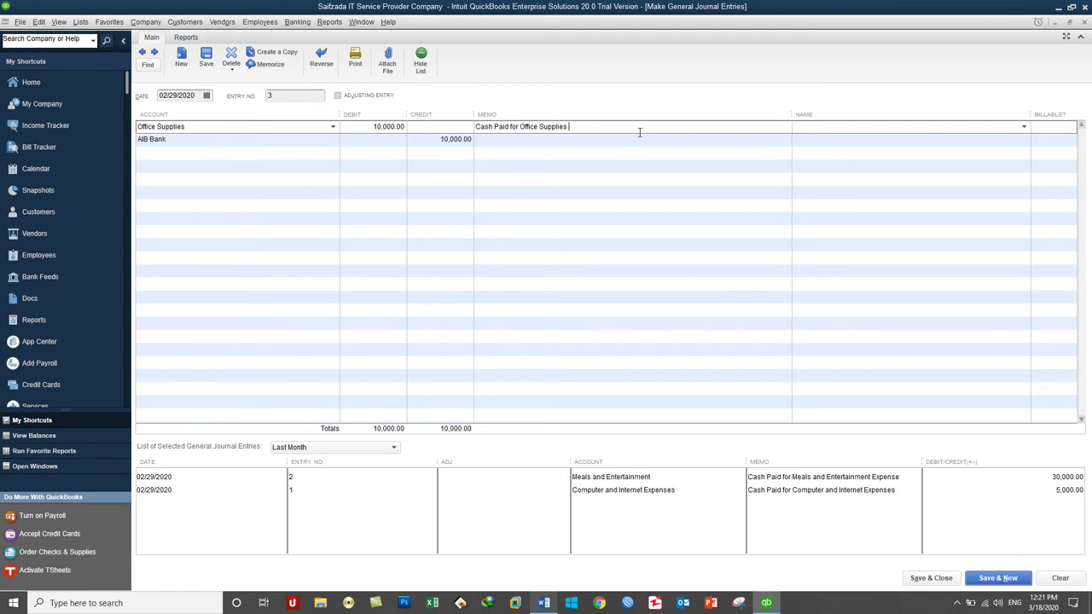
{"action": "type", "text": "Expense"}
{"action": "left_click_drag", "start_coordinate": [593, 131], "coordinate": [481, 136]}
{"action": "left_click", "coordinate": [507, 139]}
{"action": "type", "text": "Cash Paid for Office Supplies Expense"}
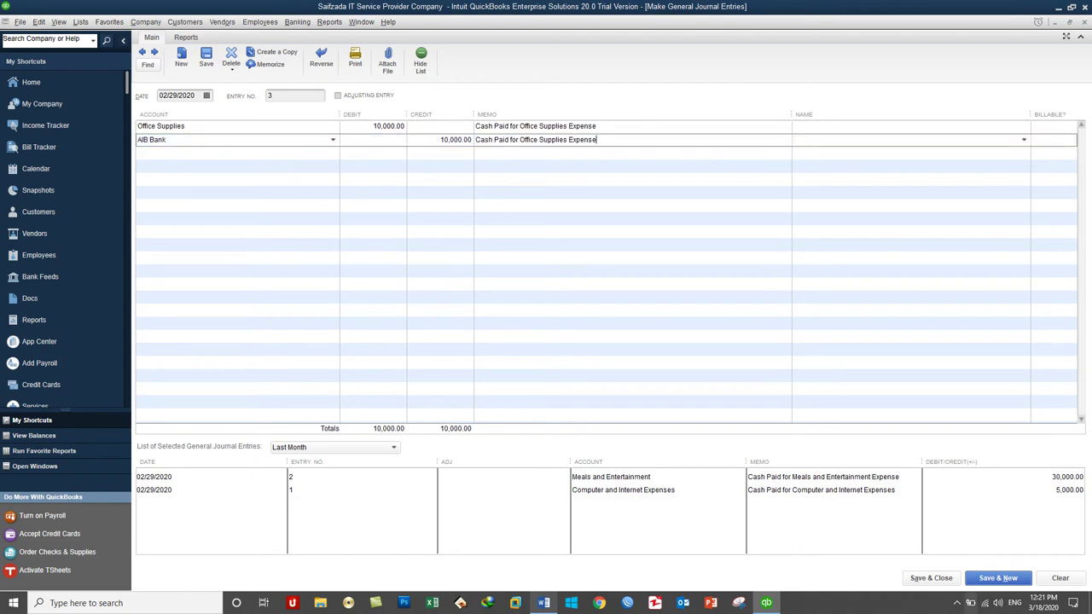
{"action": "left_click", "coordinate": [998, 577]}
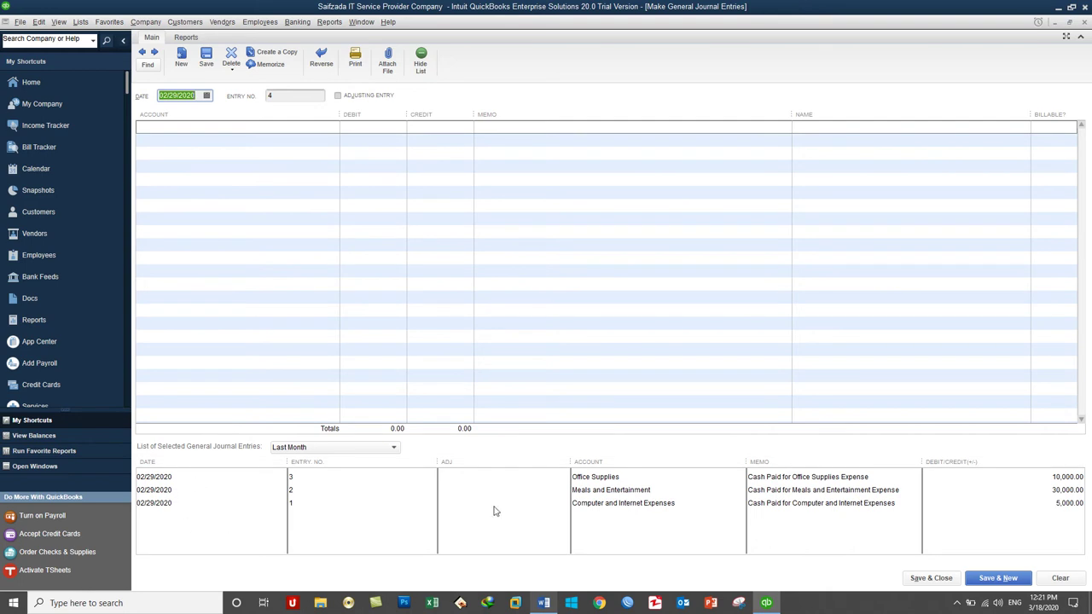
Check the next expense in the Word document, and in entry 4 debit Payroll Expenses 120,000.00 and credit AIB Bank
{"action": "left_click", "coordinate": [543, 603]}
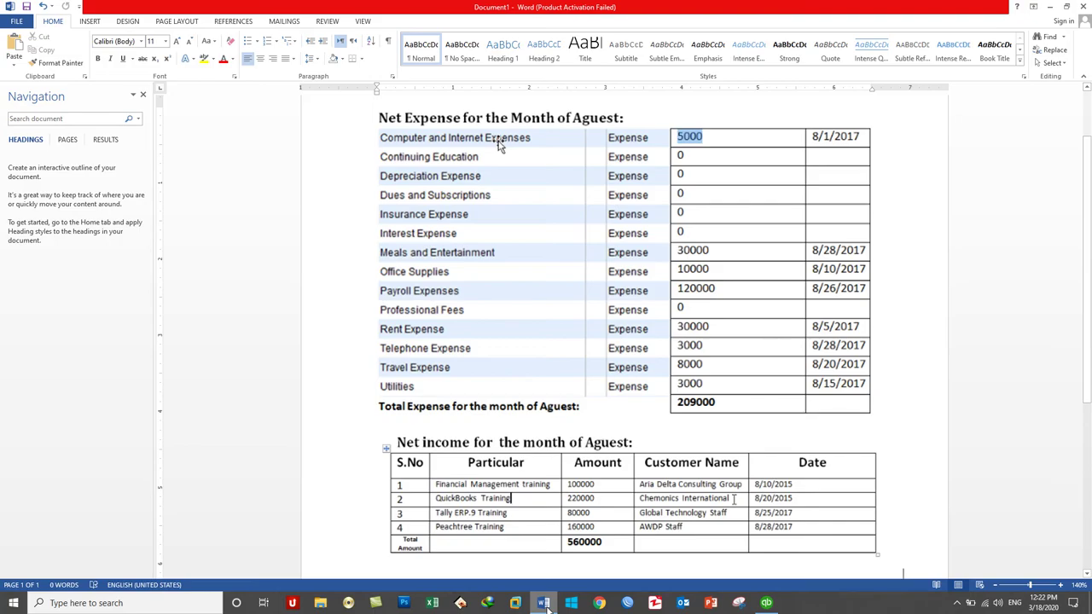
{"action": "left_click", "coordinate": [544, 603]}
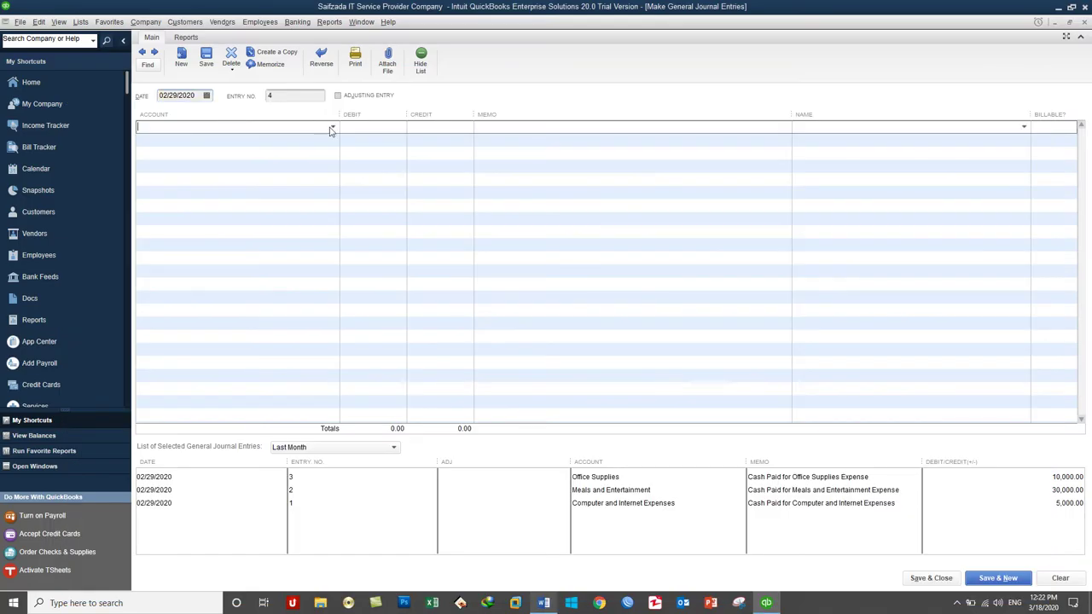
{"action": "left_click", "coordinate": [332, 129]}
{"action": "scroll", "coordinate": [282, 226], "scroll_direction": "down", "scroll_amount": 5}
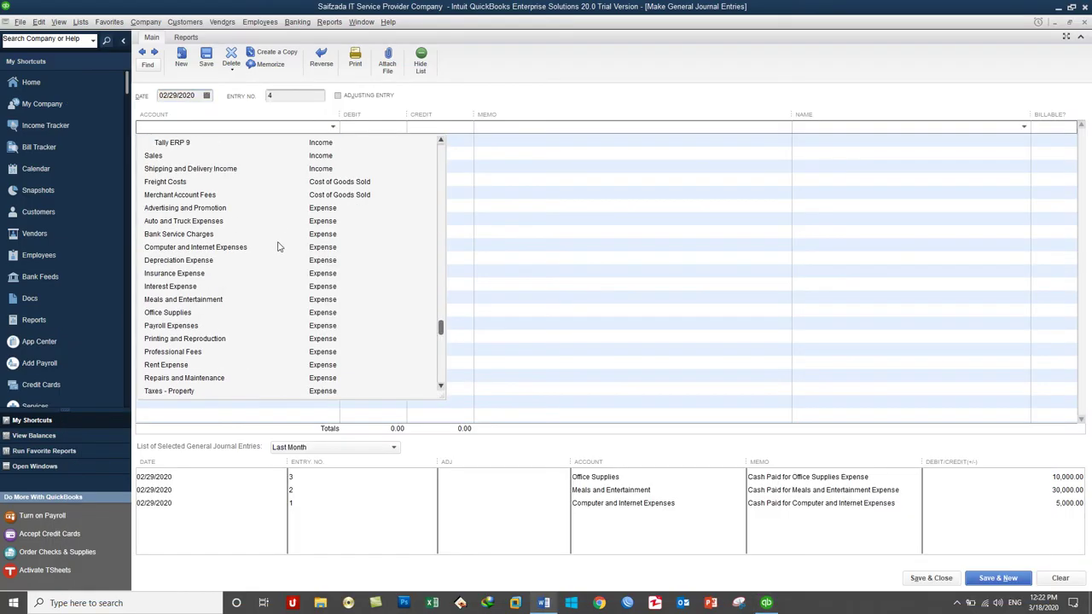
{"action": "left_click", "coordinate": [187, 327]}
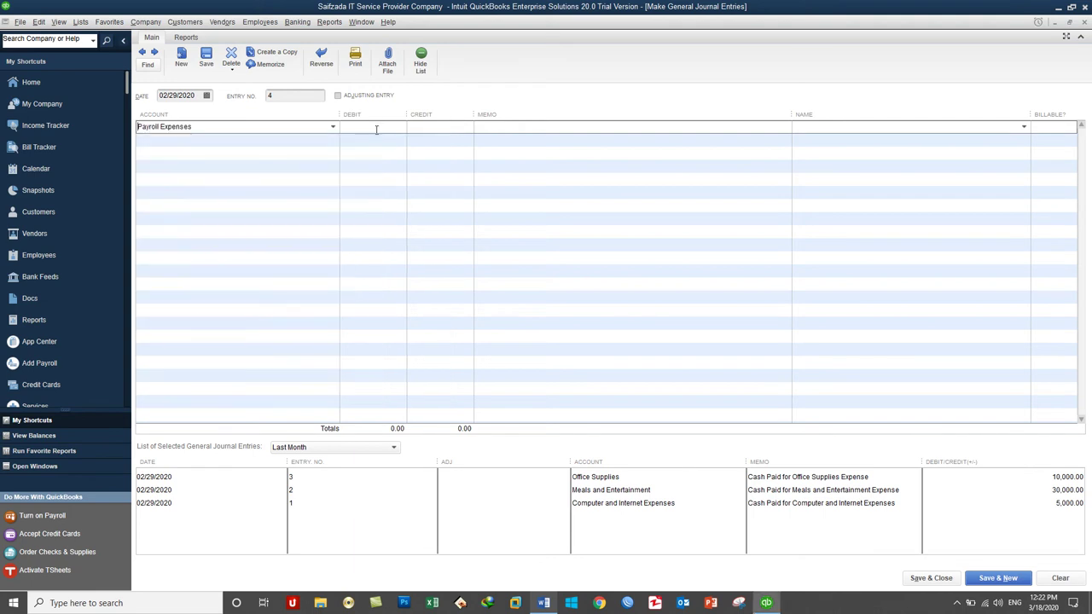
{"action": "type", "text": "120000"}
{"action": "key", "text": "Tab"}
{"action": "left_click", "coordinate": [334, 147]}
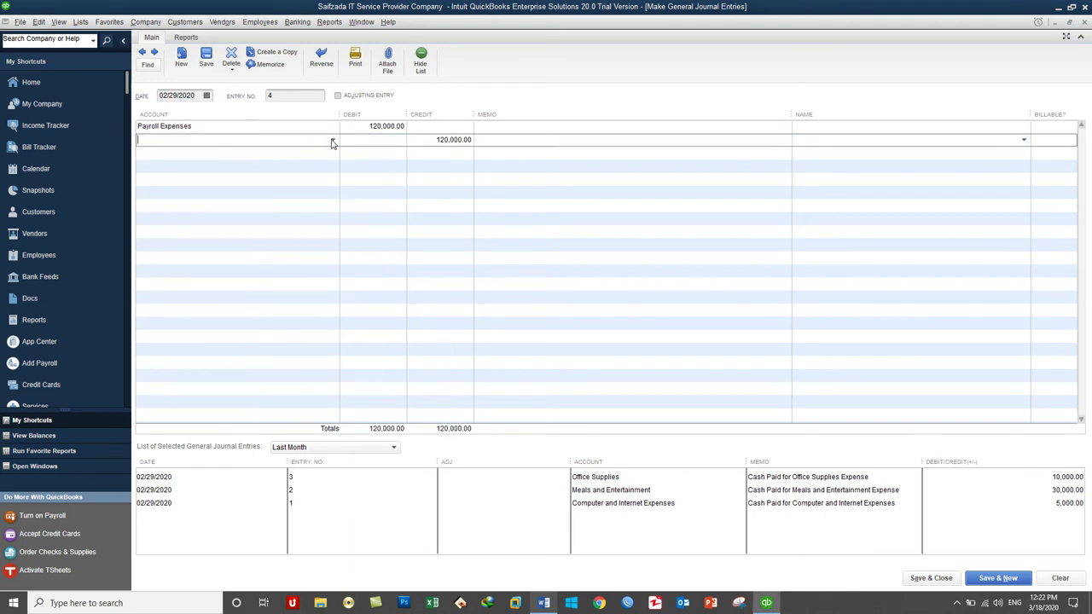
{"action": "left_click", "coordinate": [332, 140]}
{"action": "left_click", "coordinate": [198, 183]}
Enter the memo "Cash Paid for Payroll Expenses" on both journal lines and save the entry, opening a new one
{"action": "left_click", "coordinate": [242, 126]}
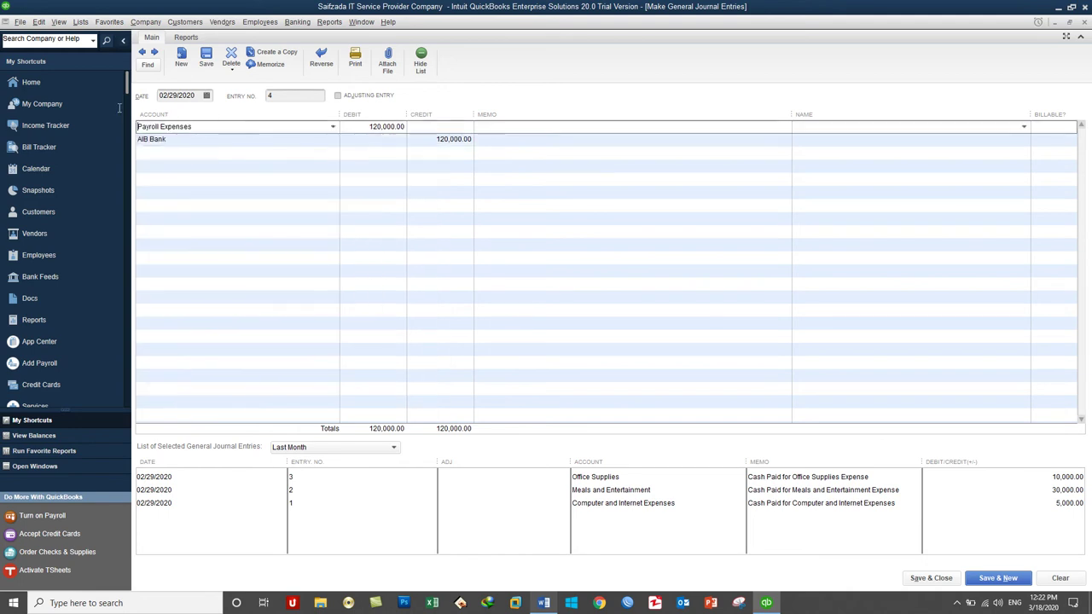
{"action": "left_click", "coordinate": [541, 126]}
{"action": "type", "text": "Cash Paid for Payroll Expenses"}
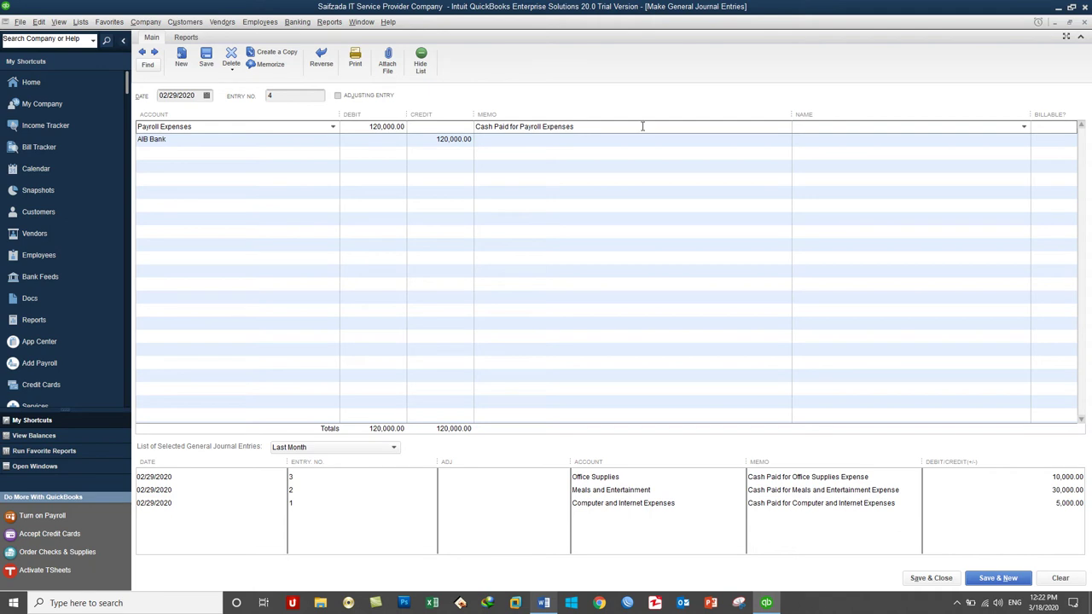
{"action": "key", "text": "shift+Home"}
{"action": "key", "text": "ctrl+c"}
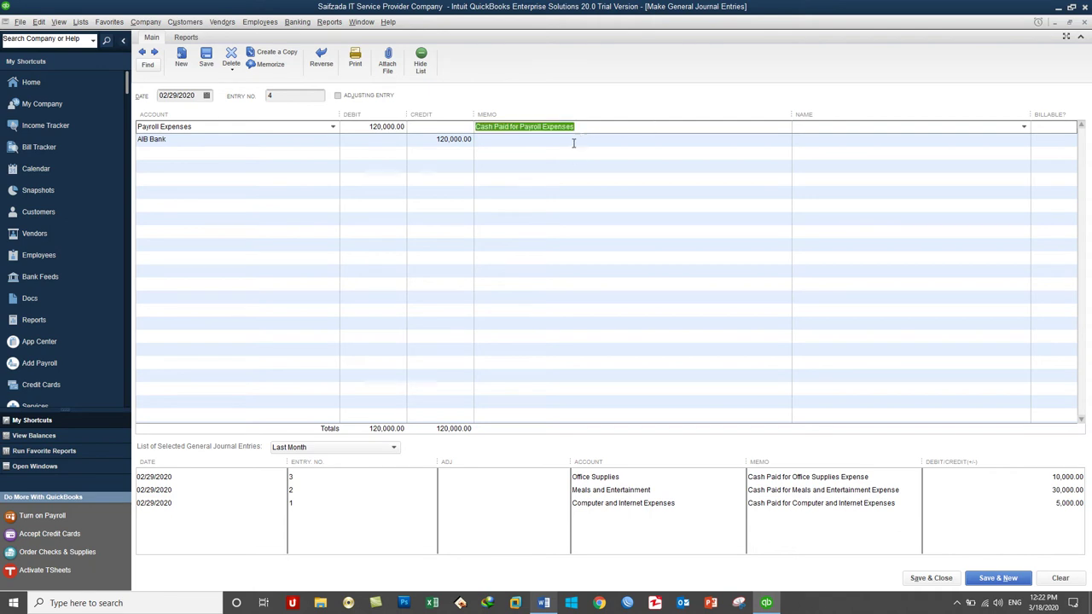
{"action": "left_click", "coordinate": [575, 140]}
{"action": "key", "text": "ctrl+v"}
{"action": "left_click", "coordinate": [977, 582]}
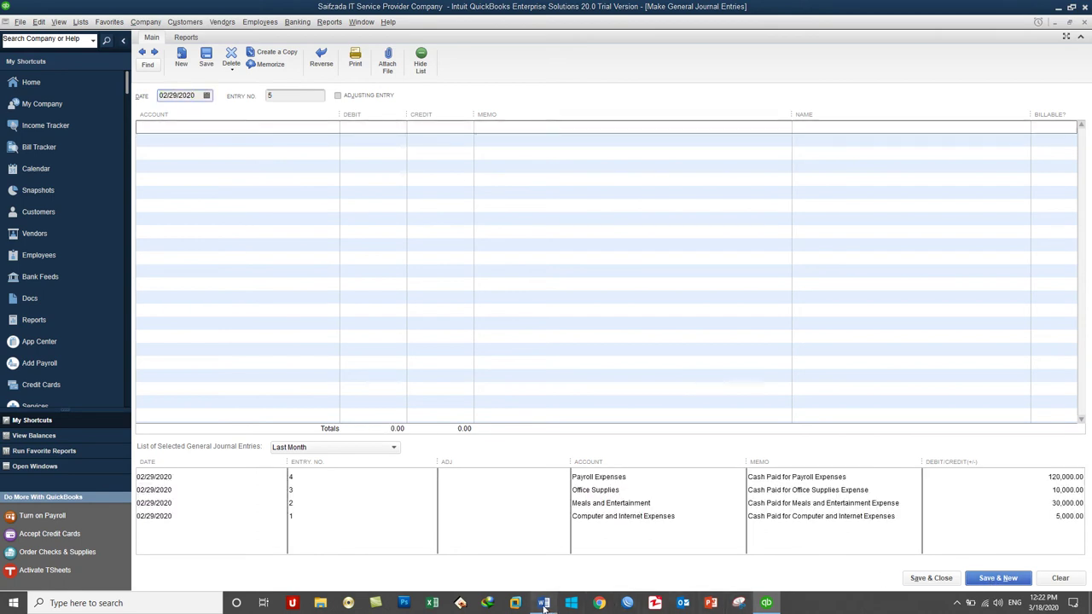
Check the next expense in the Word document, and in entry 5 debit Rent Expense 30,000.00 and credit AIB Bank
{"action": "left_click", "coordinate": [543, 602]}
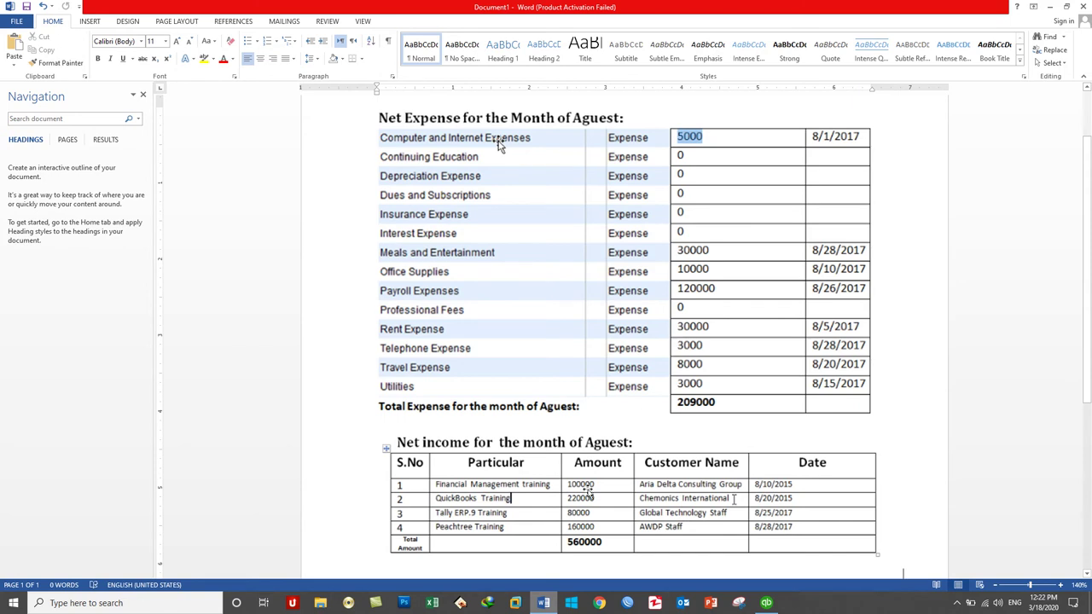
{"action": "left_click", "coordinate": [543, 603]}
{"action": "left_click", "coordinate": [246, 127]}
{"action": "type", "text": "Rent Expense"}
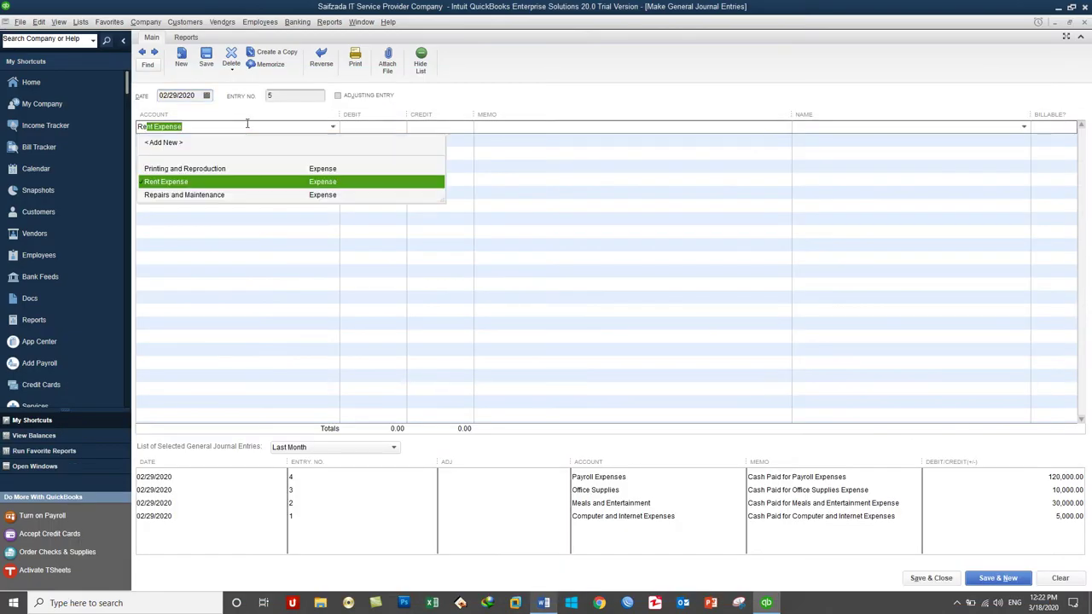
{"action": "key", "text": "Tab"}
{"action": "type", "text": "30000"}
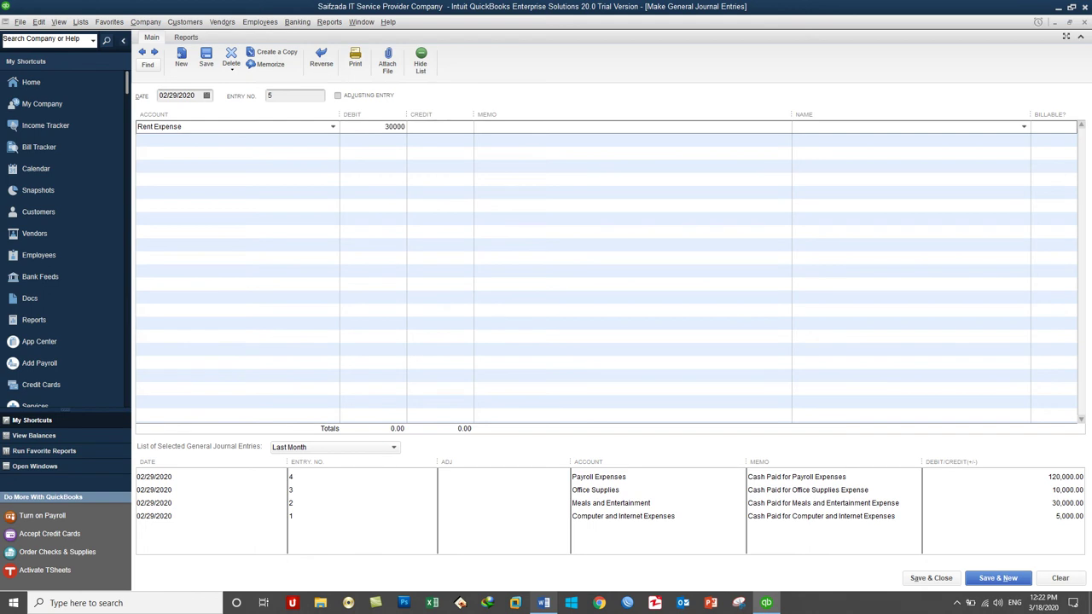
{"action": "left_click", "coordinate": [322, 138]}
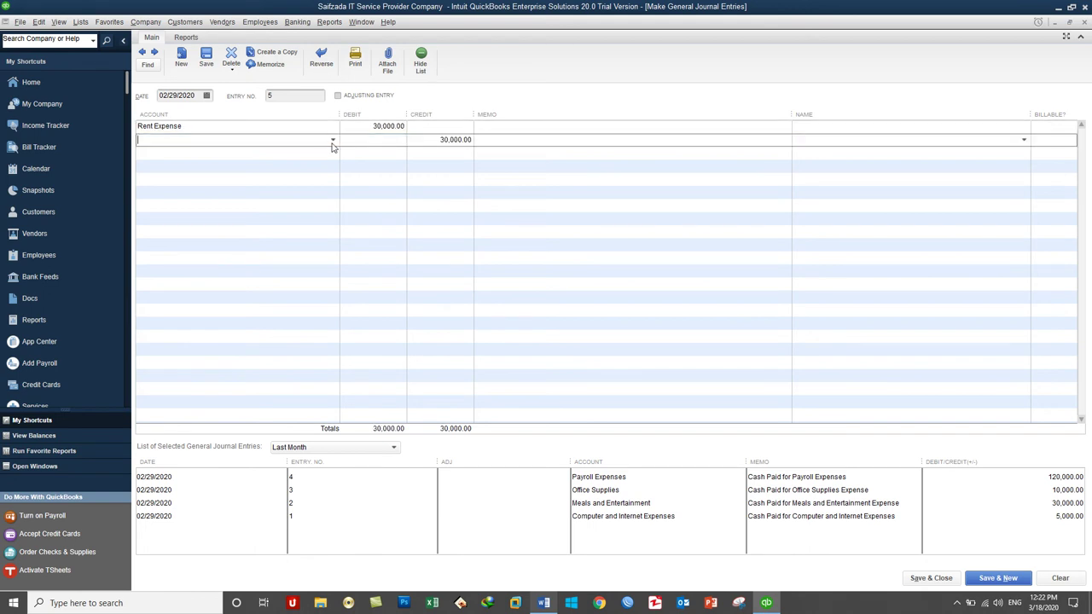
{"action": "left_click", "coordinate": [333, 140]}
{"action": "left_click", "coordinate": [245, 181]}
Enter the memo "Cash Paid for Rent Expense" on both journal lines and save the entry, opening a new one
{"action": "left_click", "coordinate": [517, 127]}
{"action": "type", "text": "Cash Paid f"}
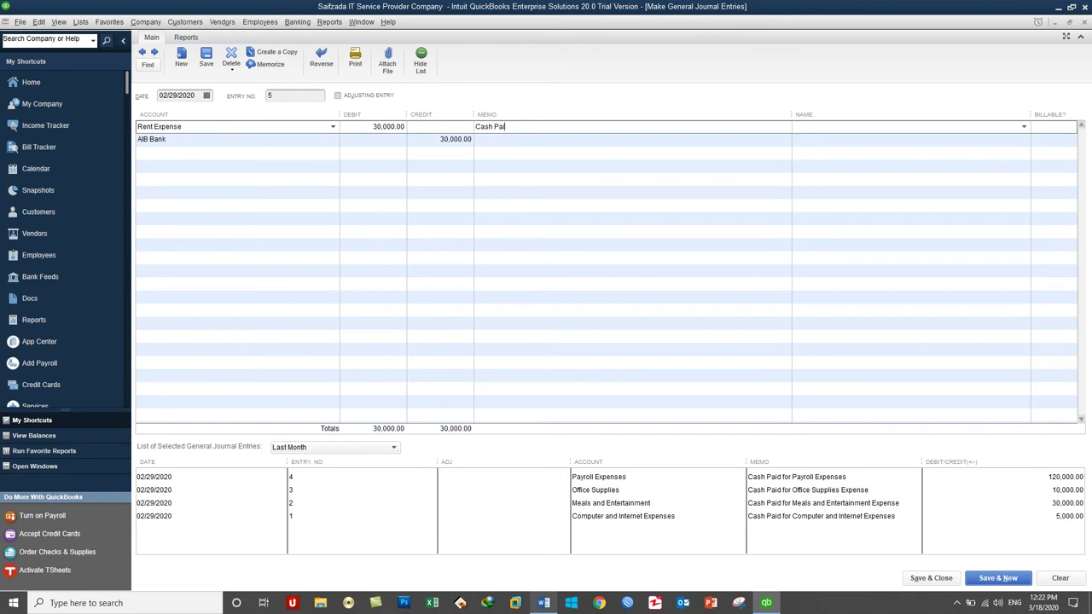
{"action": "type", "text": "or Rent Expense"}
{"action": "left_click", "coordinate": [577, 126]}
{"action": "left_click_drag", "start_coordinate": [578, 126], "coordinate": [438, 135]}
{"action": "key", "text": "ctrl+c"}
{"action": "left_click", "coordinate": [487, 140]}
{"action": "key", "text": "ctrl+v"}
{"action": "left_click", "coordinate": [996, 580]}
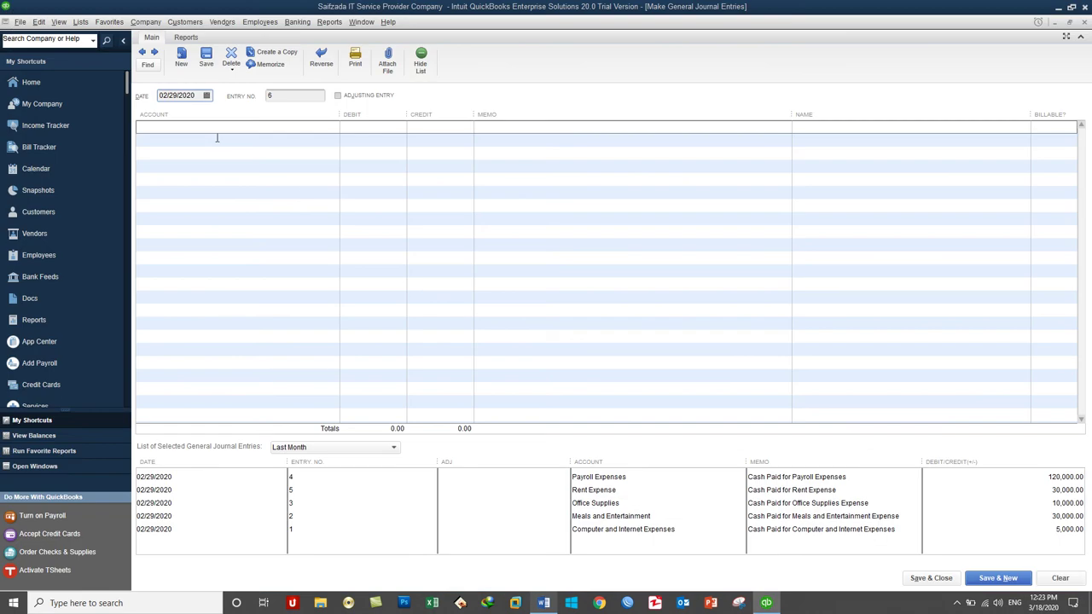
On the first line of entry 6, choose the Telephone Expense account and debit it 3,000.00
{"action": "left_click", "coordinate": [217, 128]}
{"action": "type", "text": "T"}
{"action": "type", "text": "r"}
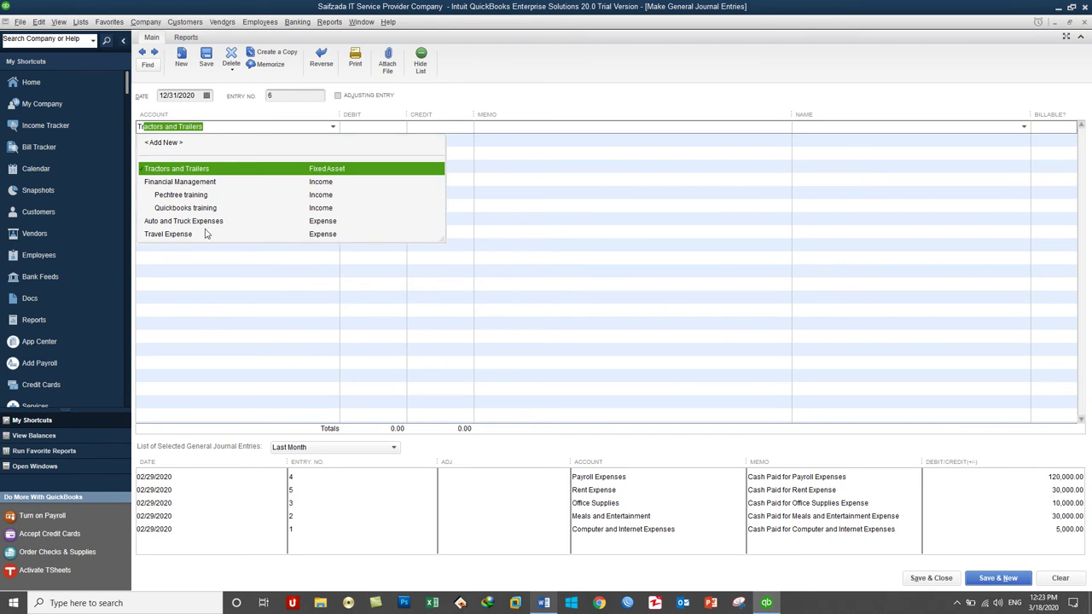
{"action": "key", "text": "BackSpace"}
{"action": "key", "text": "BackSpace"}
{"action": "key", "text": "BackSpace"}
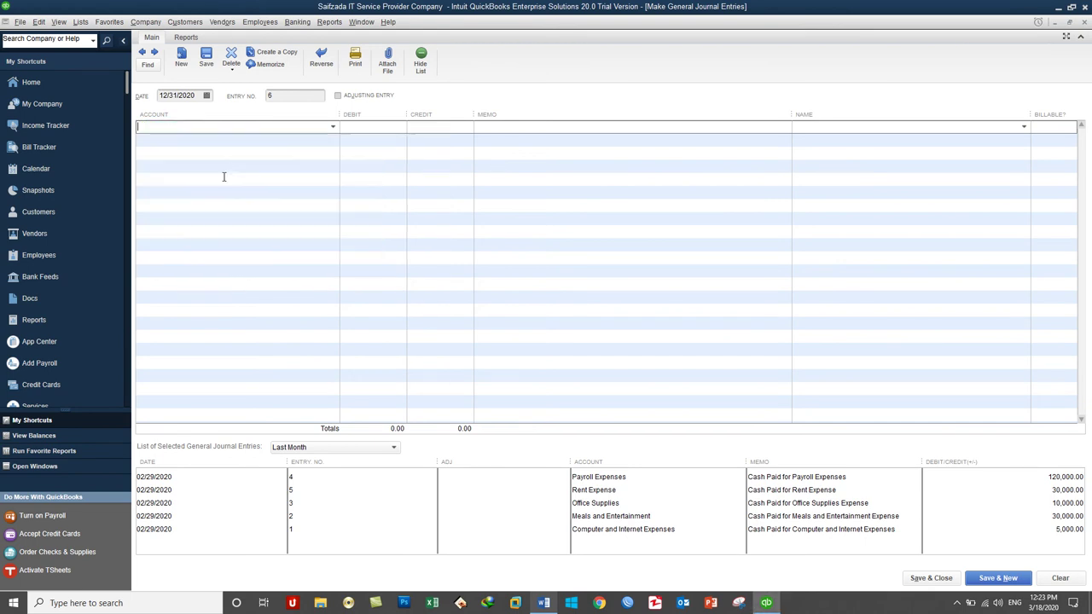
{"action": "left_click", "coordinate": [334, 128]}
{"action": "scroll", "coordinate": [332, 286], "scroll_direction": "down", "scroll_amount": 10}
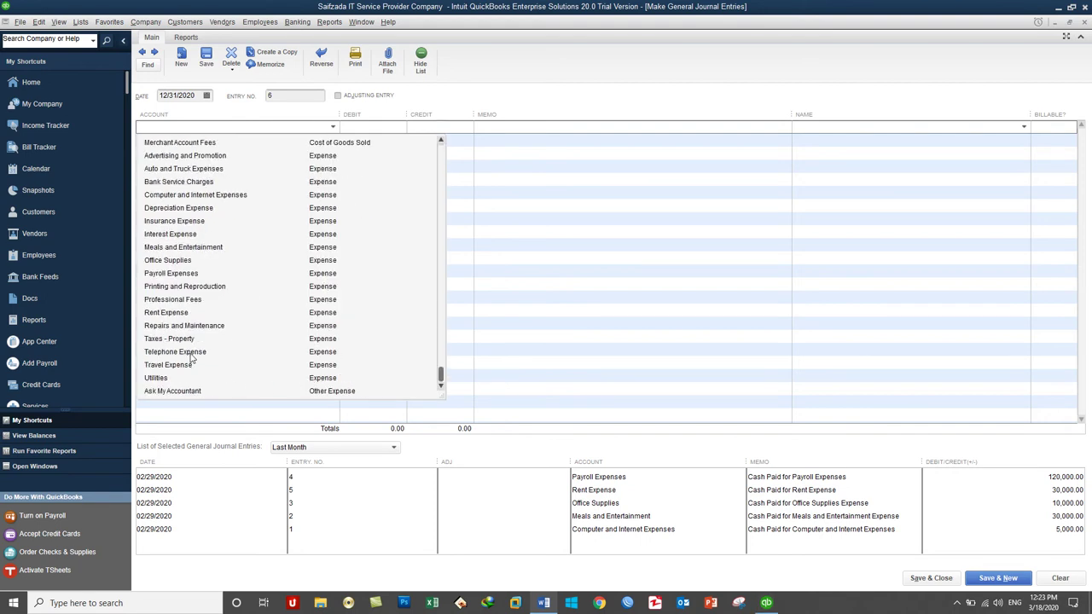
{"action": "left_click", "coordinate": [175, 351]}
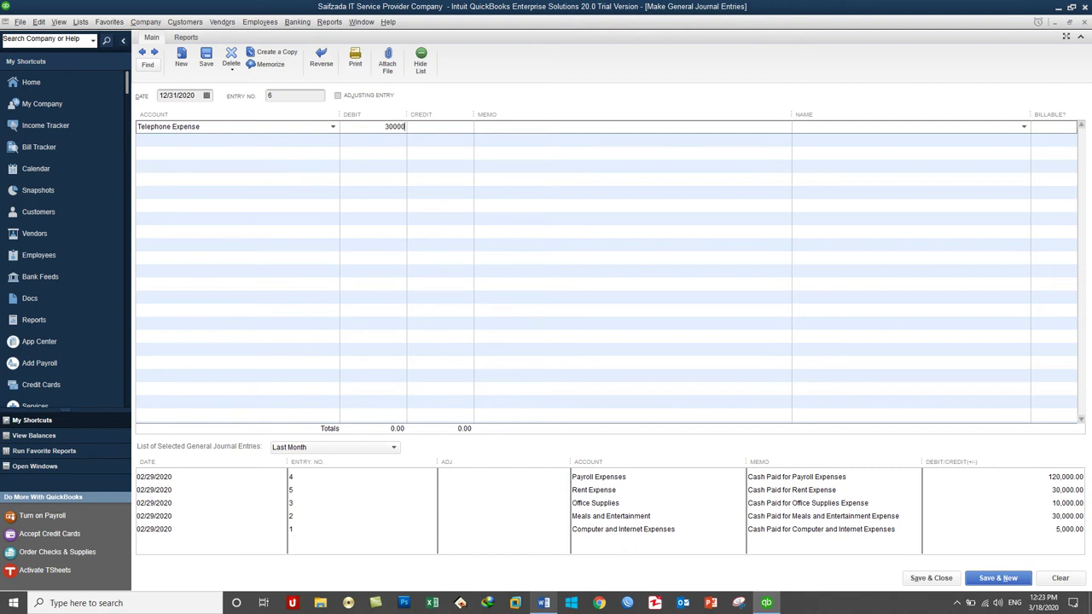
{"action": "left_click", "coordinate": [286, 145]}
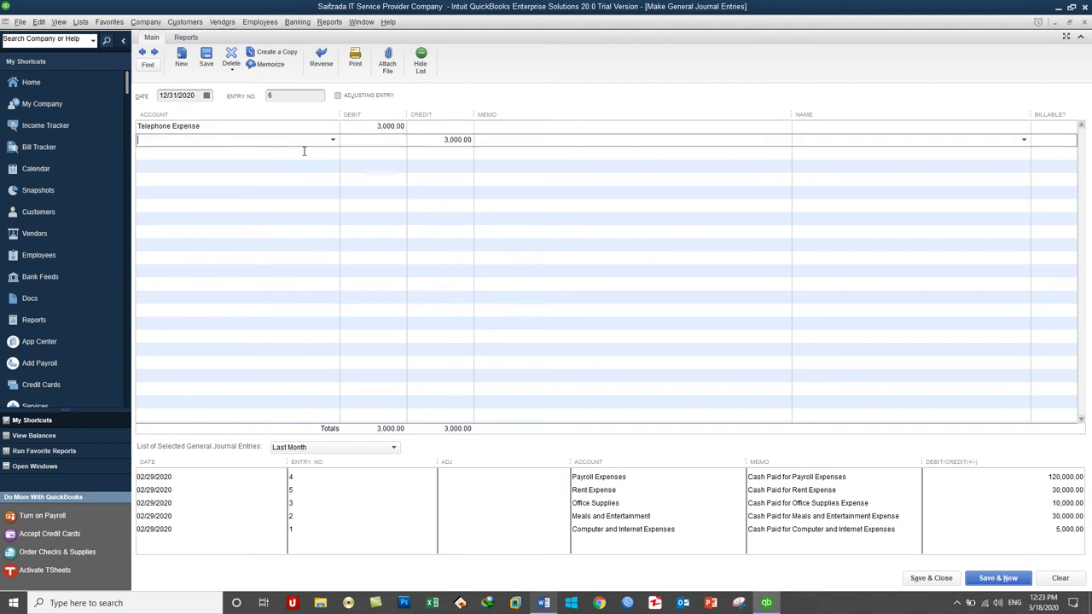
Check the remaining expenses in the Word document, and add a Travel Expense line debited 8,000.00 and a Utilities line to entry 6
{"action": "left_click", "coordinate": [546, 604]}
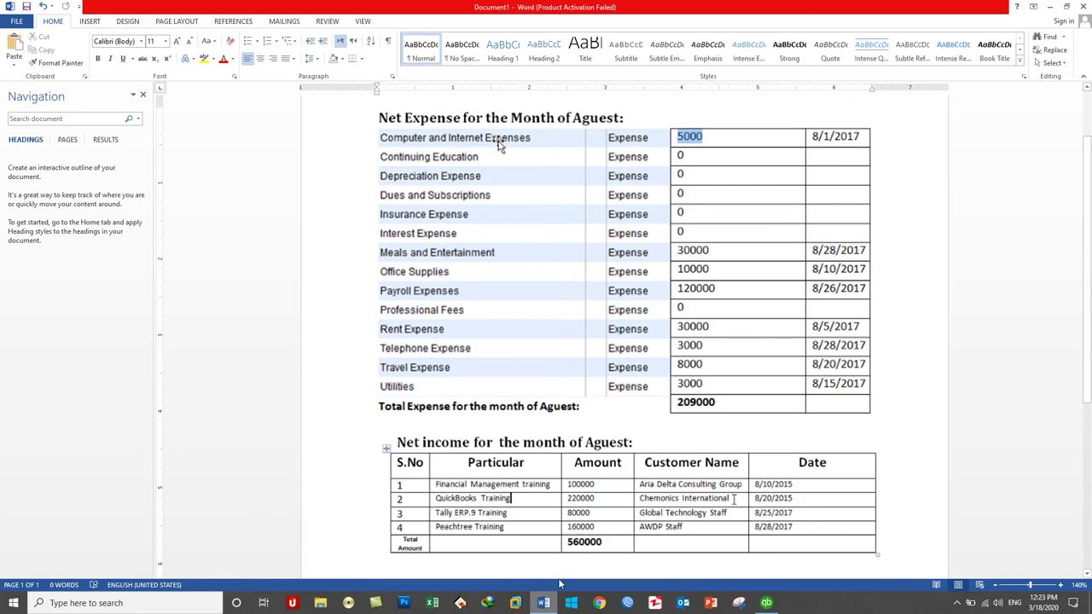
{"action": "left_click", "coordinate": [543, 603]}
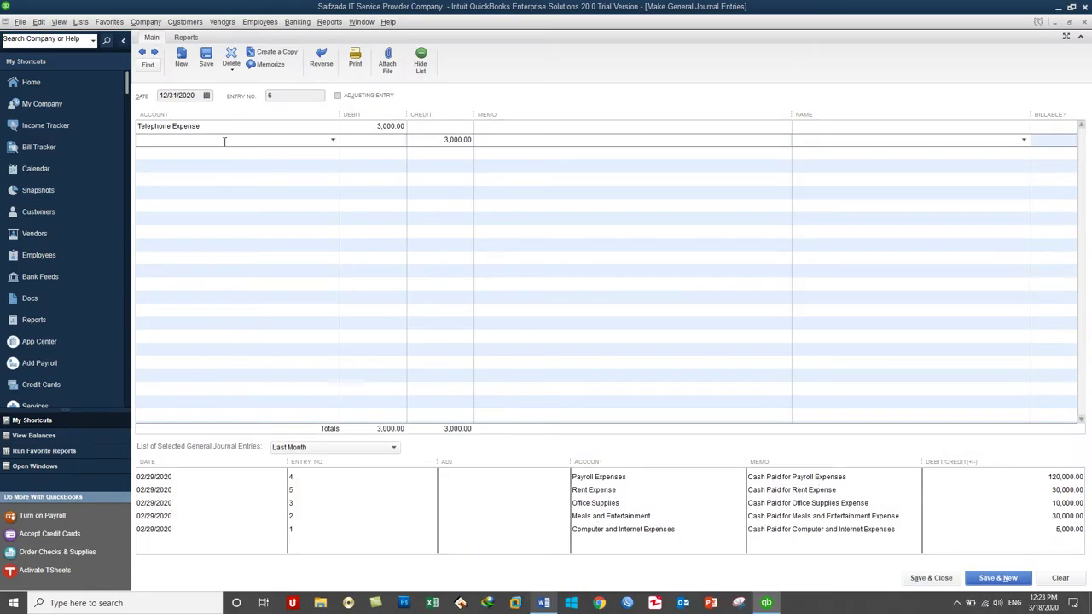
{"action": "type", "text": "ty"}
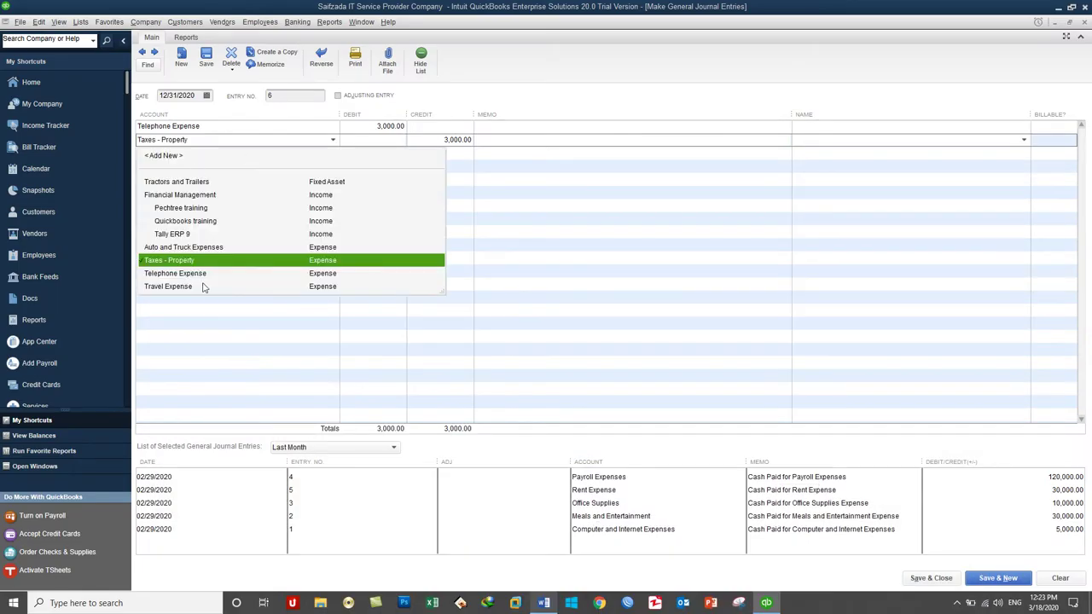
{"action": "left_click", "coordinate": [188, 287]}
{"action": "left_click", "coordinate": [189, 153]}
{"action": "type", "text": "u"}
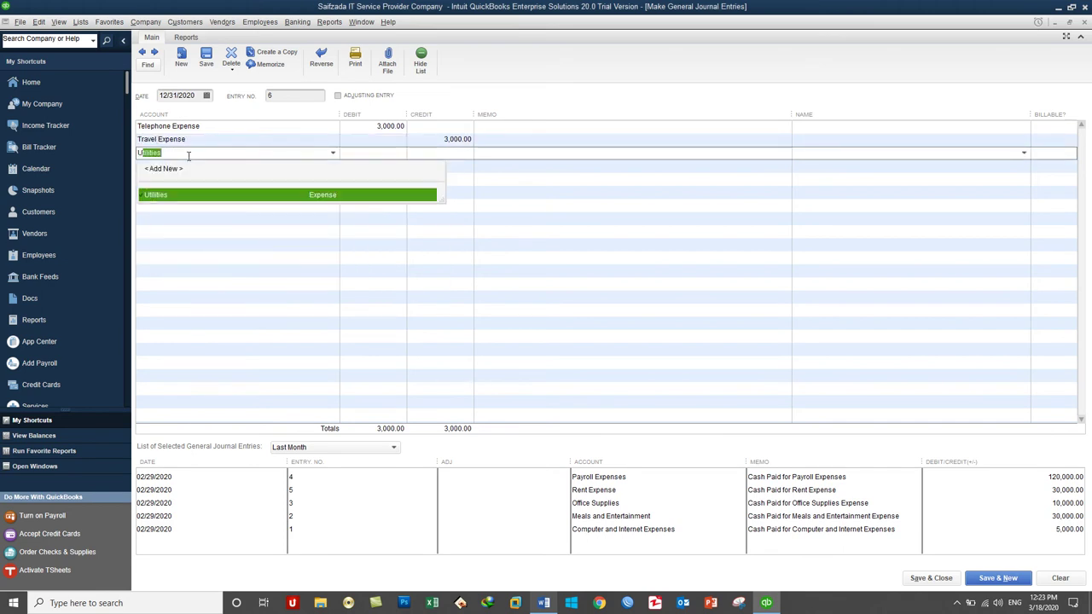
{"action": "key", "text": "Tab"}
{"action": "left_click", "coordinate": [376, 139]}
{"action": "type", "text": "8000"}
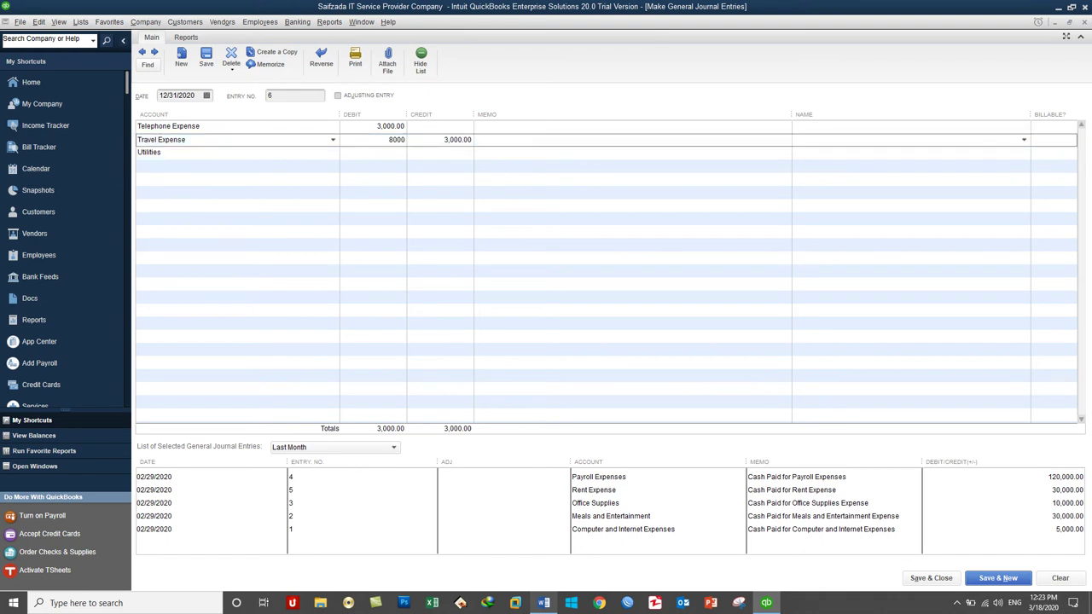
Check the utilities amount in the Word document, debit Utilities 3,000.00 and credit AIB Bank 14,000.00
{"action": "left_click", "coordinate": [389, 152]}
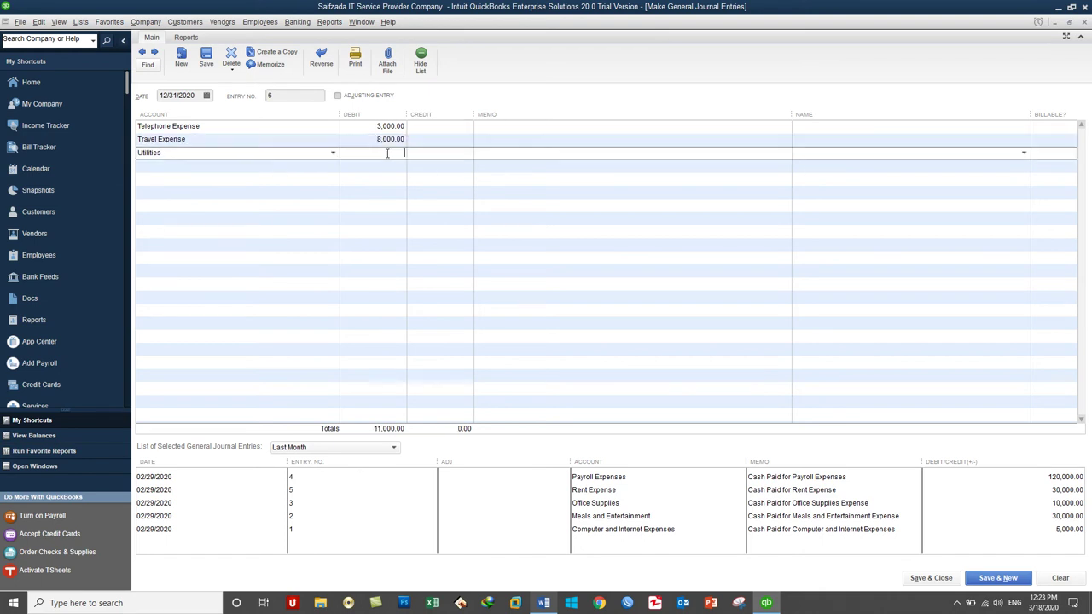
{"action": "left_click", "coordinate": [544, 603]}
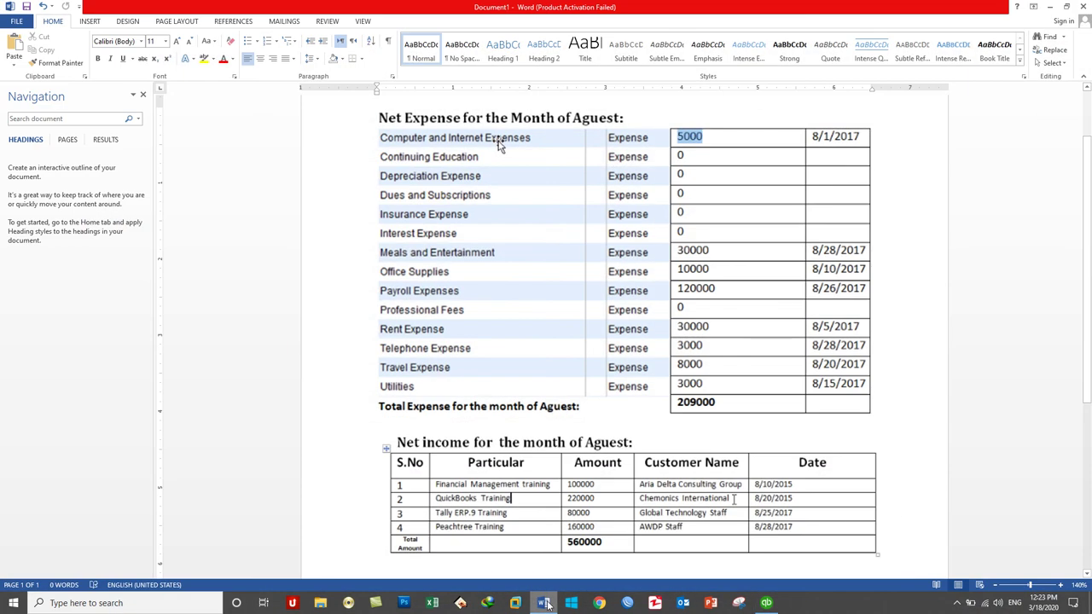
{"action": "left_click", "coordinate": [544, 604]}
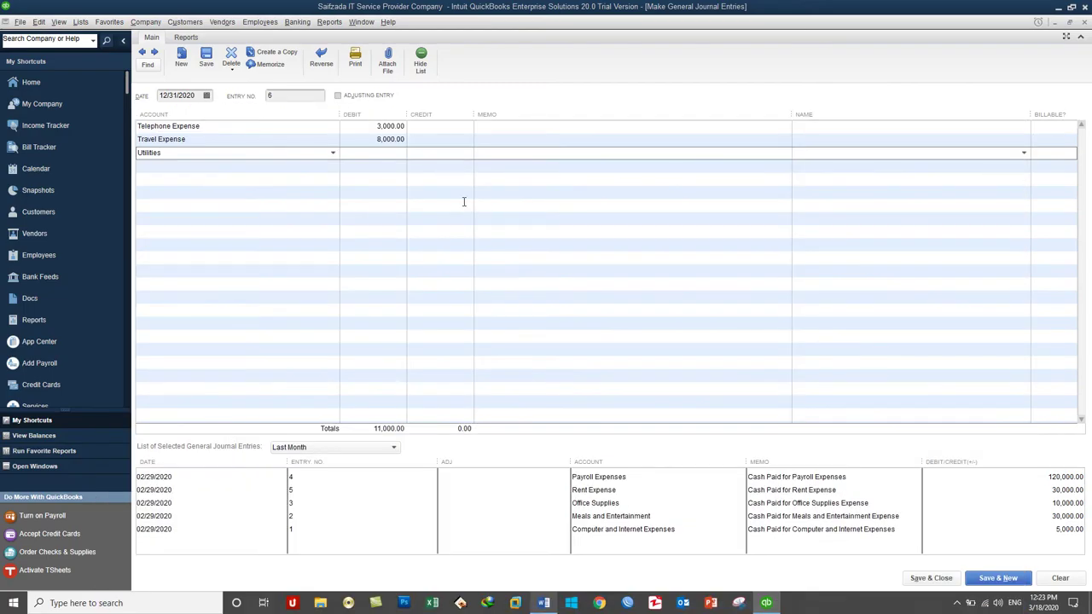
{"action": "type", "text": "3000"}
{"action": "key", "text": "Tab"}
{"action": "left_click", "coordinate": [332, 168]}
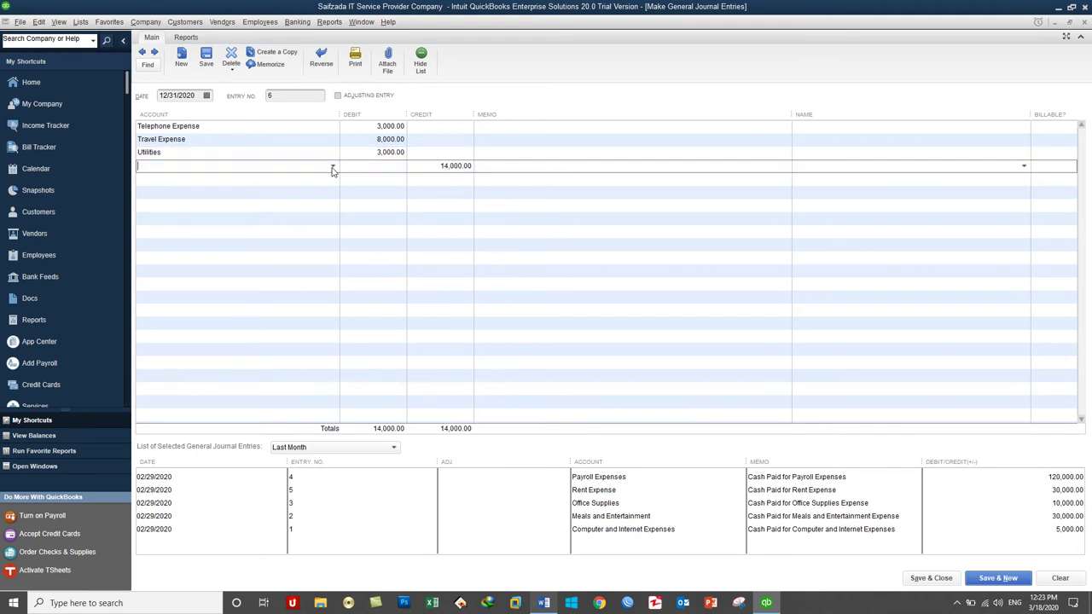
{"action": "left_click", "coordinate": [332, 168]}
{"action": "left_click", "coordinate": [196, 207]}
Enter the memo "14000 AFN Paid as Cash for Telephone Expense" on the AIB Bank line
{"action": "left_click", "coordinate": [510, 166]}
{"action": "type", "text": "140000 AFN Paid as Cash for"}
{"action": "left_click", "coordinate": [213, 127]}
{"action": "key", "text": "ctrl+c"}
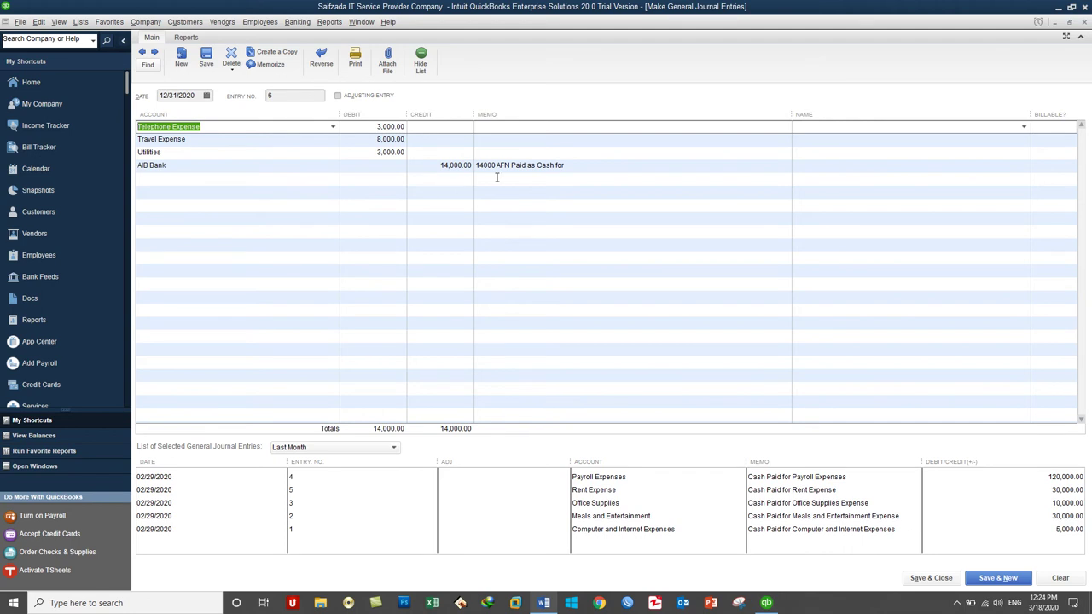
{"action": "left_click", "coordinate": [606, 169]}
{"action": "key", "text": "ctrl+v"}
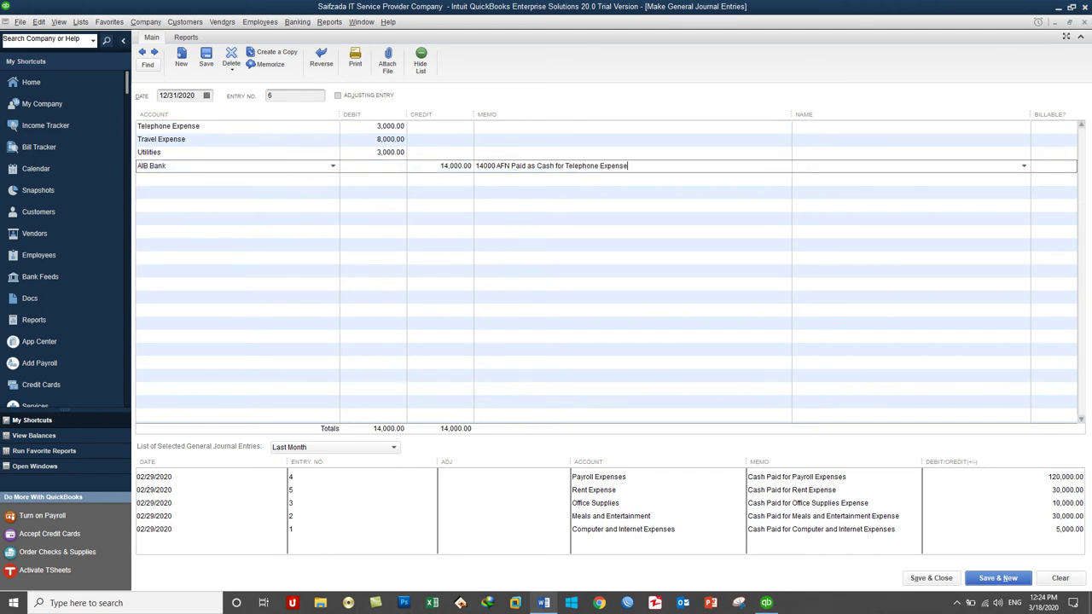
Extend the AIB Bank memo with ",Travel Expense and Utilities Expense"
{"action": "left_click", "coordinate": [201, 139]}
{"action": "key", "text": "ctrl+c"}
{"action": "left_click", "coordinate": [656, 166]}
{"action": "key", "text": "ctrl+v"}
{"action": "type", "text": ",Travel"}
{"action": "type", "text": " Expense * Utilities Expense"}
{"action": "left_click", "coordinate": [684, 167]}
{"action": "key", "text": "BackSpace"}
{"action": "key", "text": "BackSpace"}
{"action": "type", "text": "and"}
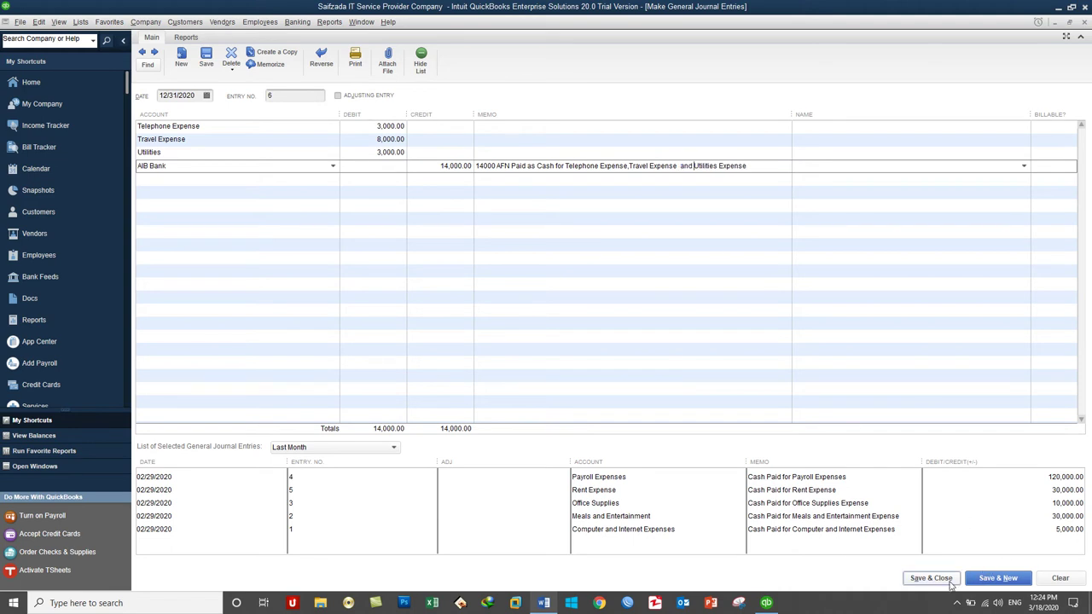
{"action": "left_click", "coordinate": [949, 582]}
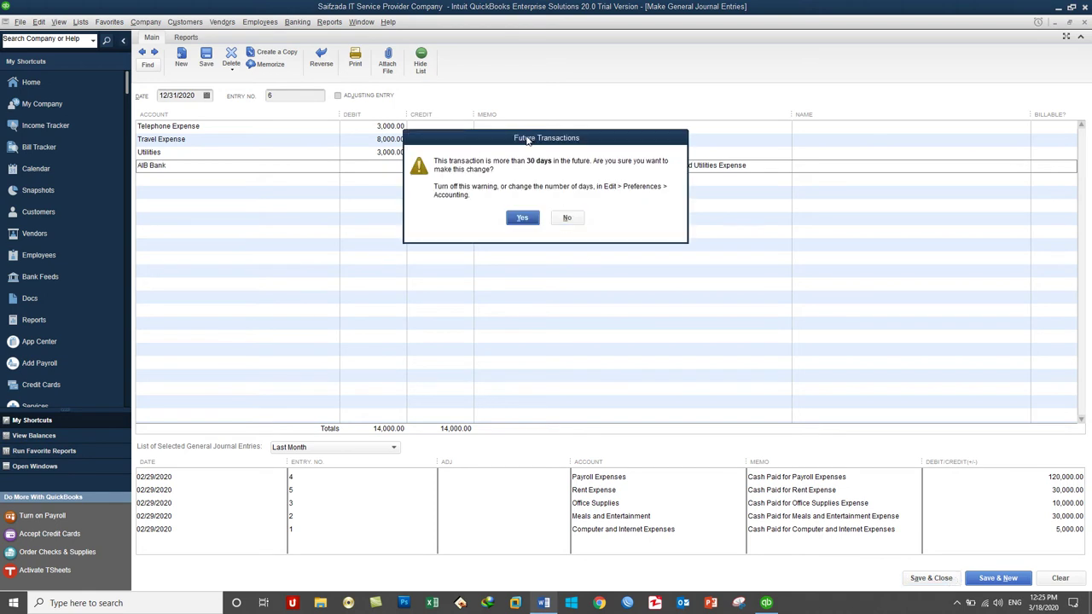
{"action": "left_click_drag", "start_coordinate": [531, 137], "coordinate": [612, 175]}
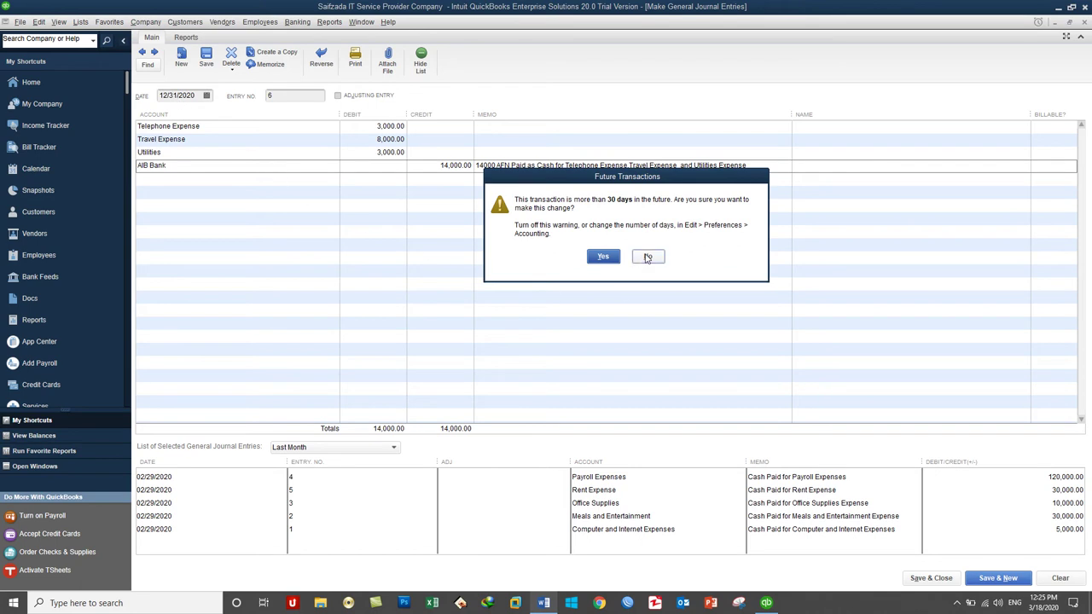
{"action": "left_click", "coordinate": [647, 258]}
Set the date of journal entry 6 to 02/28/2021
{"action": "left_click", "coordinate": [207, 95]}
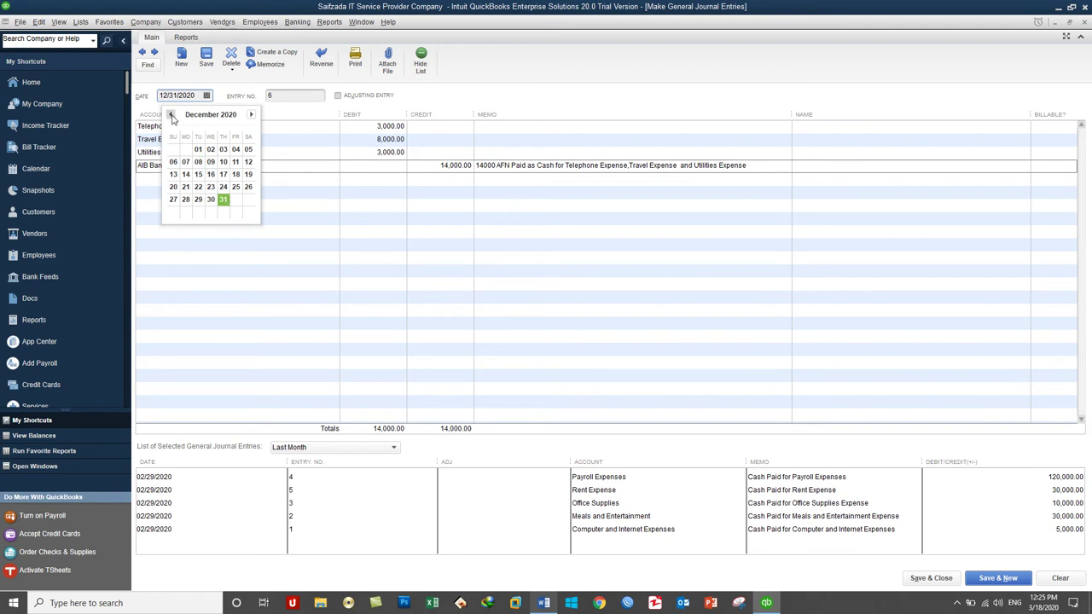
{"action": "left_click", "coordinate": [252, 116]}
{"action": "left_click", "coordinate": [252, 116]}
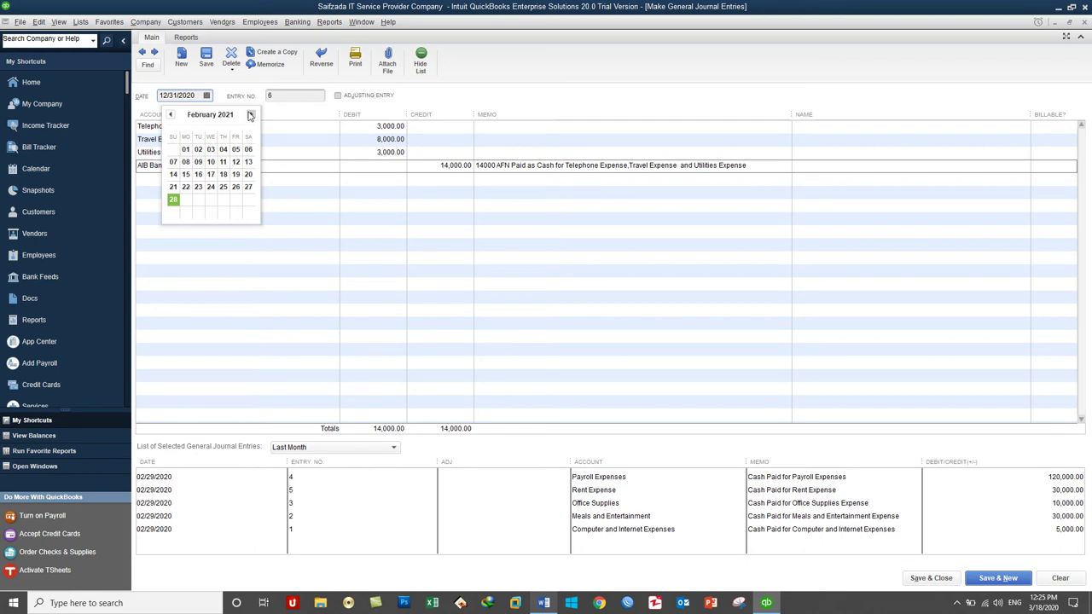
{"action": "left_click", "coordinate": [251, 116]}
{"action": "left_click", "coordinate": [170, 116]}
{"action": "left_click", "coordinate": [173, 200]}
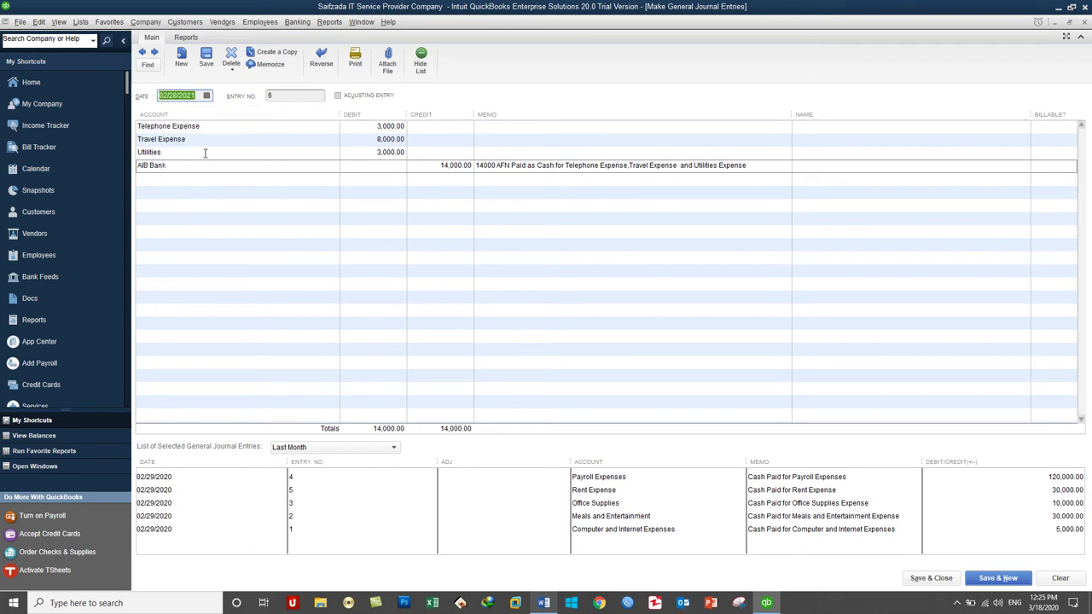
Save and close journal entry 6, accepting its future date
{"action": "left_click", "coordinate": [939, 577]}
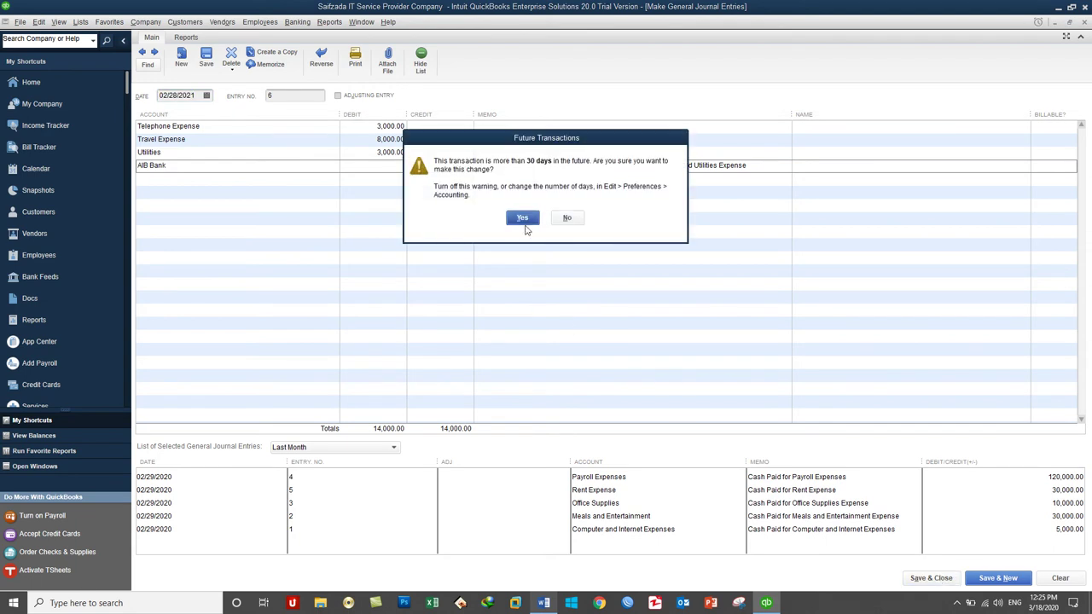
{"action": "left_click_drag", "start_coordinate": [522, 143], "coordinate": [553, 222]}
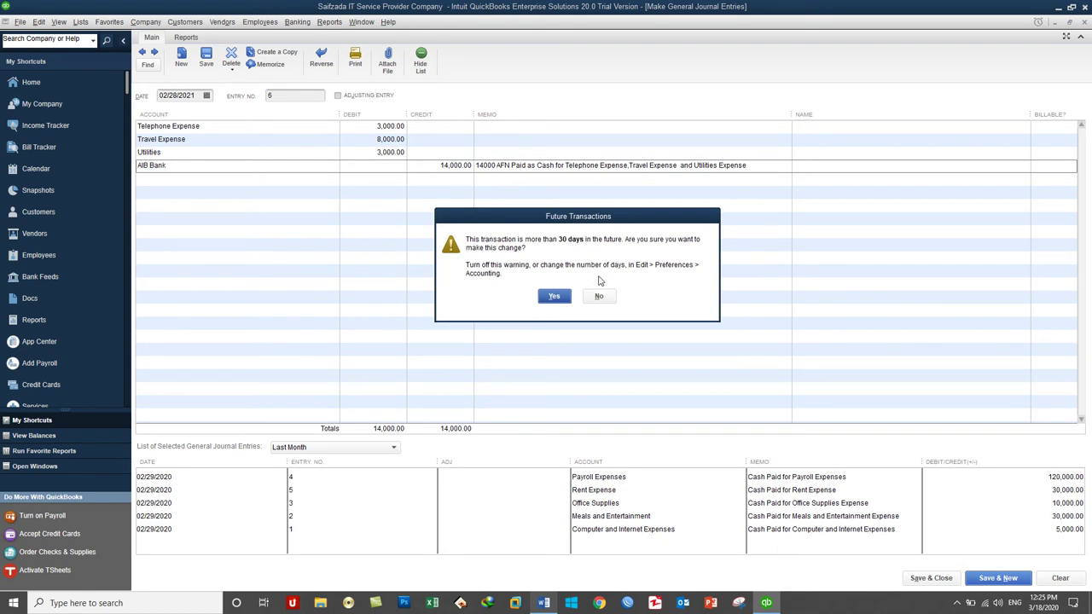
{"action": "left_click", "coordinate": [554, 296]}
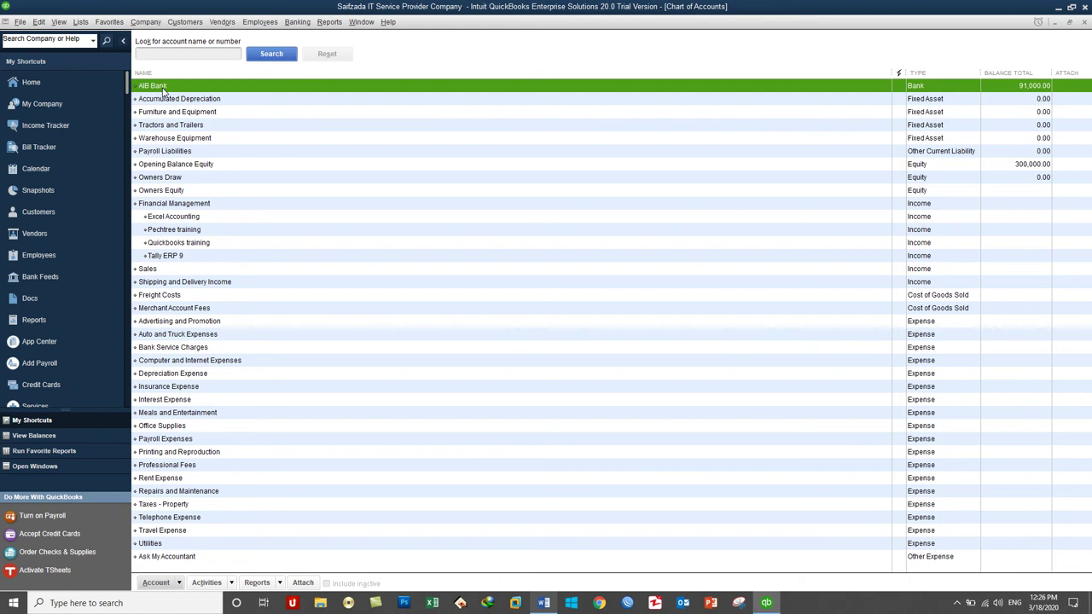
Select Opening Balance Equity in the chart of accounts to review it, and run the Profit & Loss report
{"action": "left_click", "coordinate": [171, 164]}
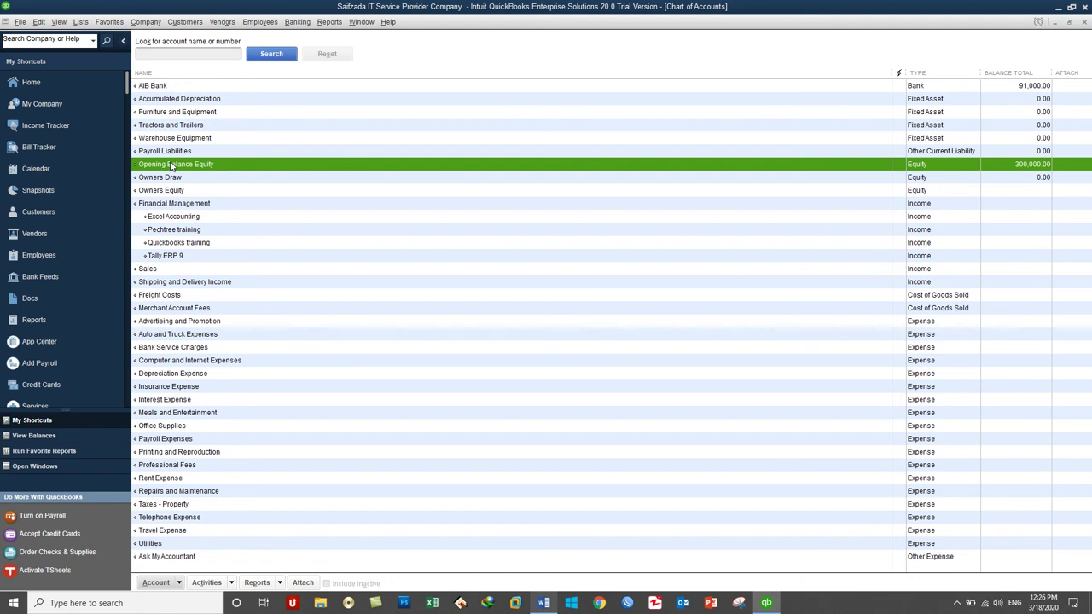
{"action": "left_click", "coordinate": [329, 22]}
{"action": "left_click", "coordinate": [551, 162]}
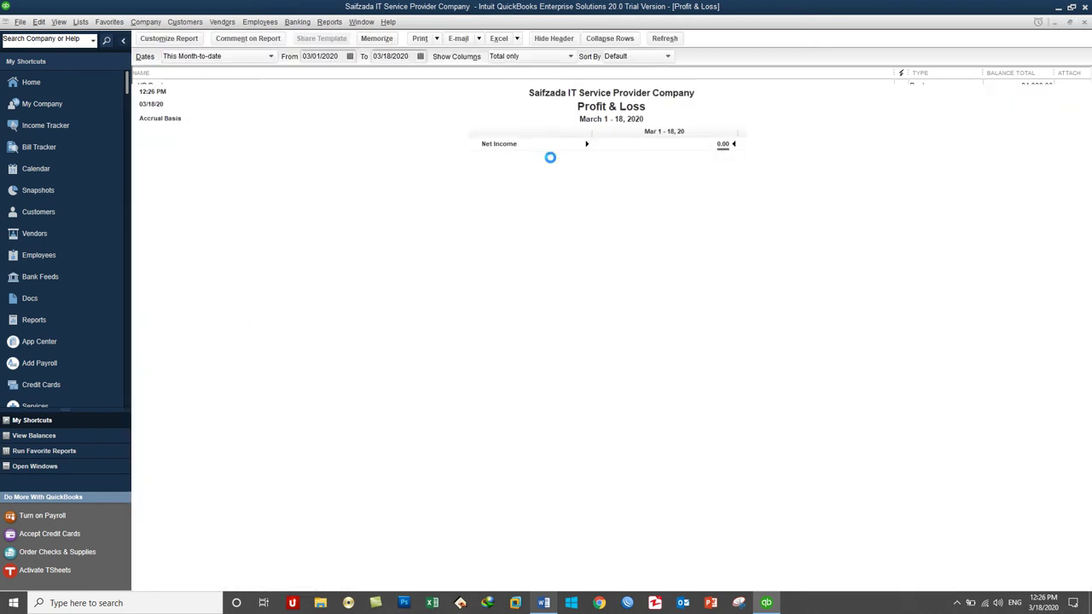
Set the Profit & Loss report's start date to 02/01/2020
{"action": "left_click", "coordinate": [272, 56]}
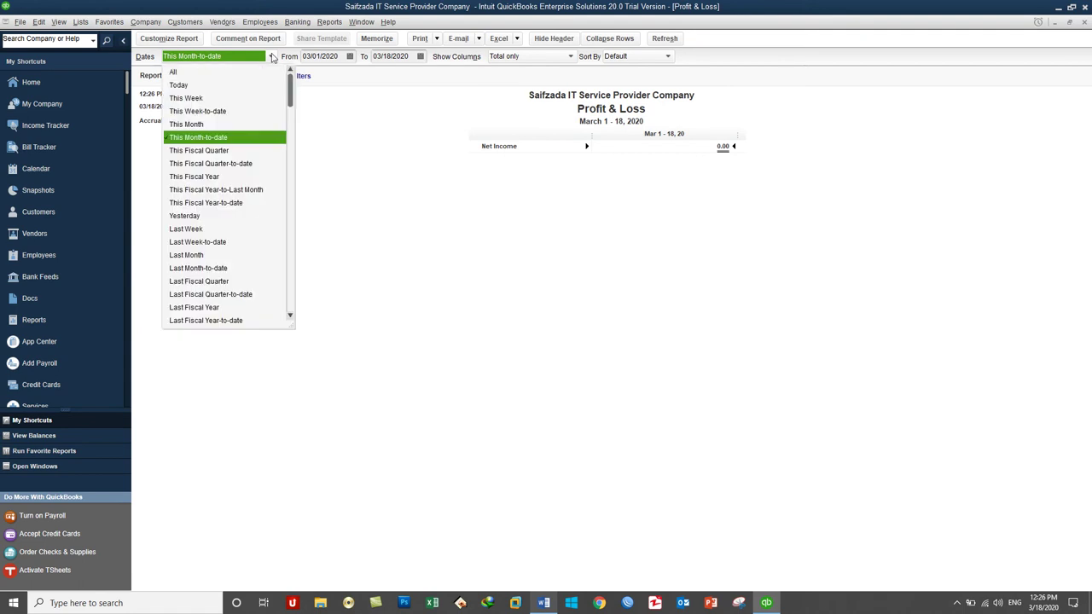
{"action": "left_click", "coordinate": [272, 56]}
{"action": "left_click", "coordinate": [349, 57]}
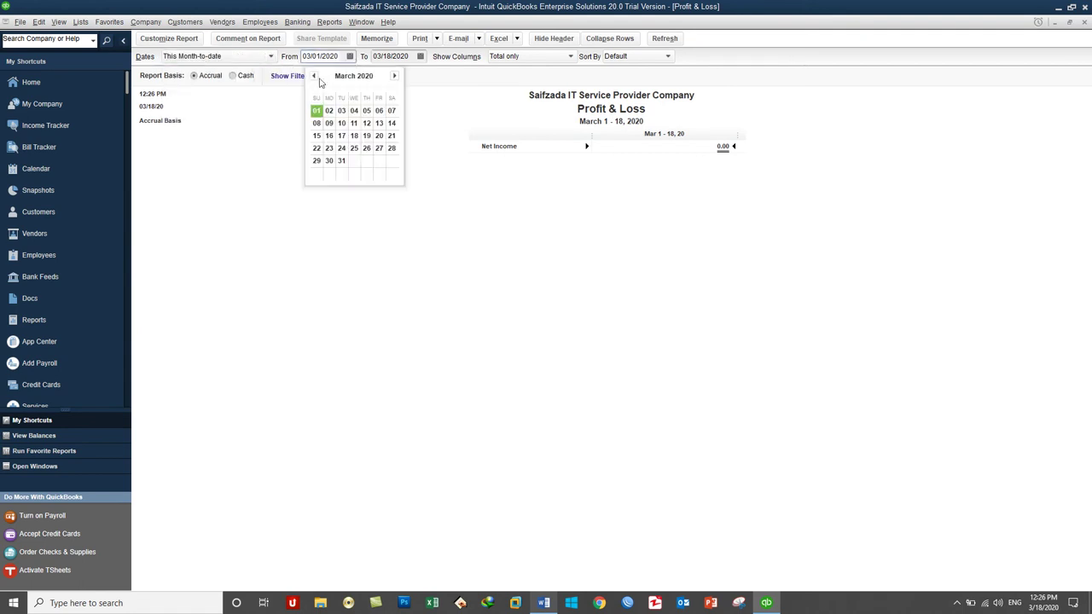
{"action": "left_click", "coordinate": [313, 76]}
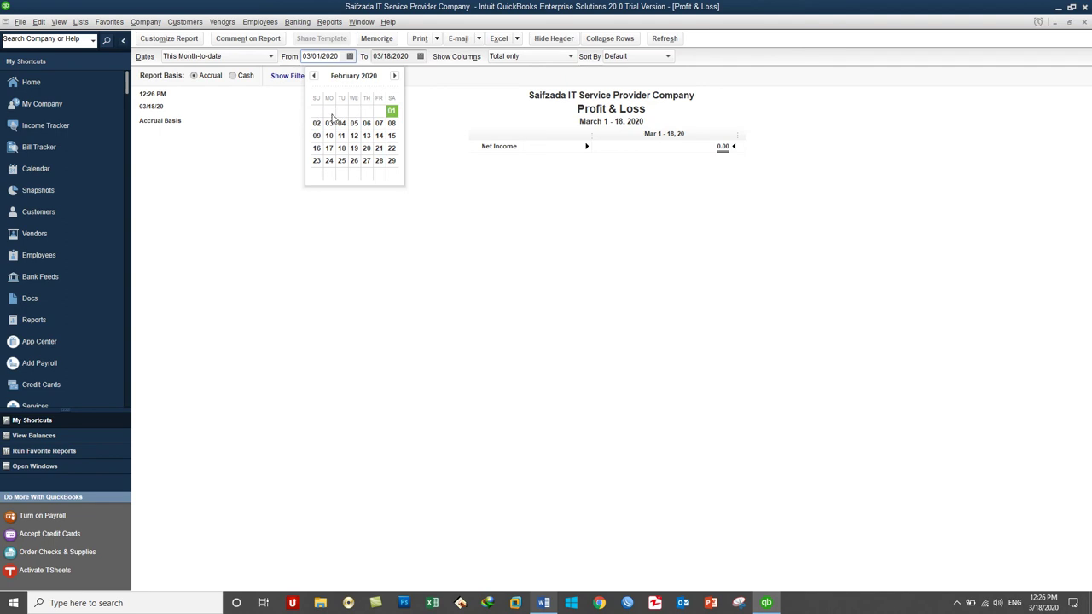
{"action": "left_click", "coordinate": [391, 111]}
Set the Profit & Loss report's end date to 02/29/2020 and apply the new range
{"action": "left_click", "coordinate": [419, 56]}
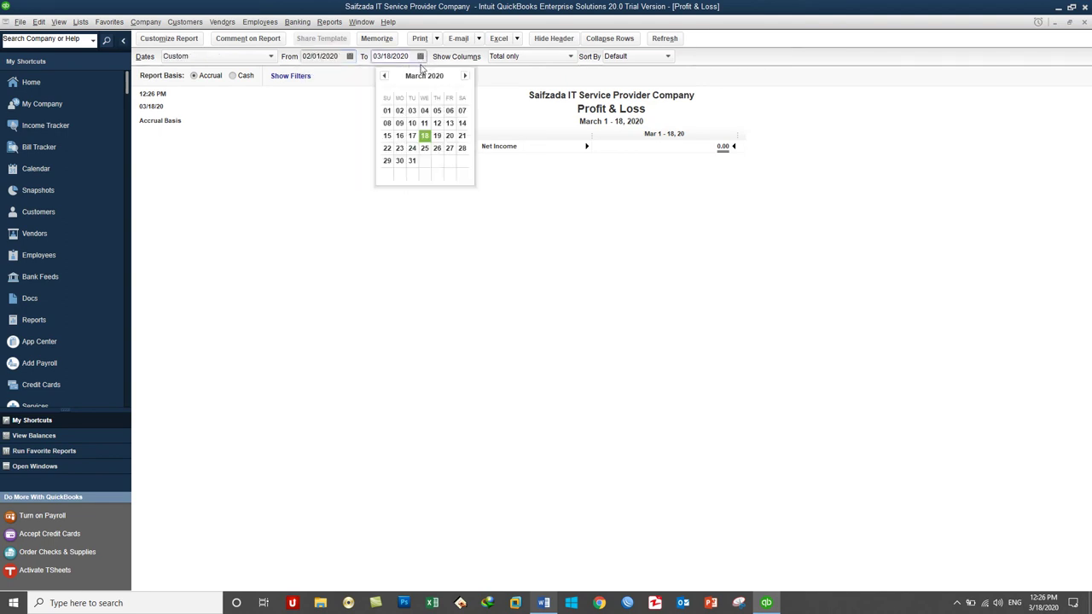
{"action": "left_click", "coordinate": [465, 77]}
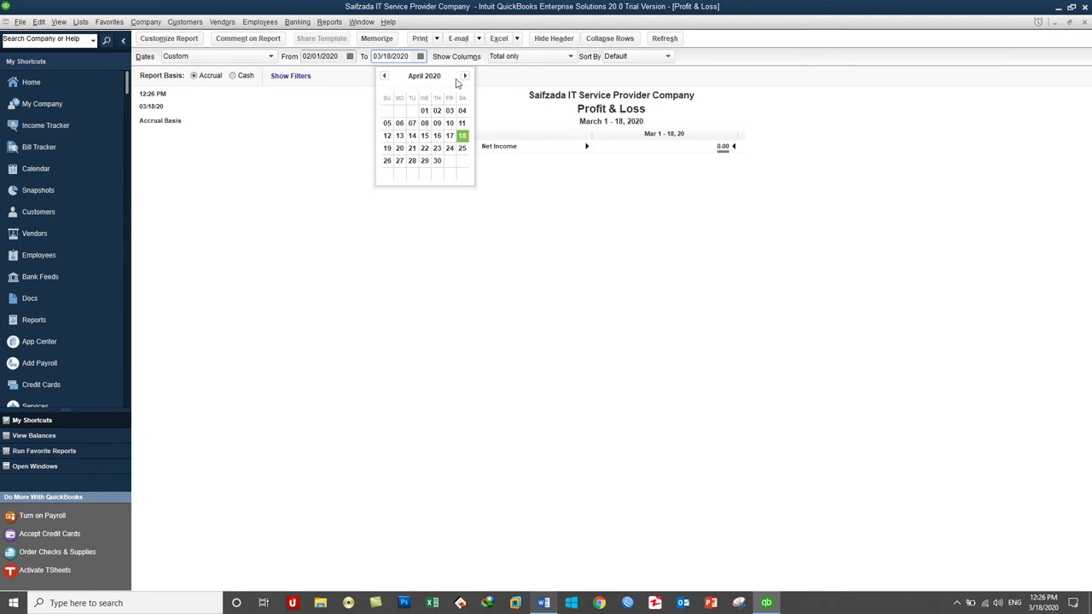
{"action": "left_click", "coordinate": [384, 77]}
{"action": "left_click", "coordinate": [384, 77]}
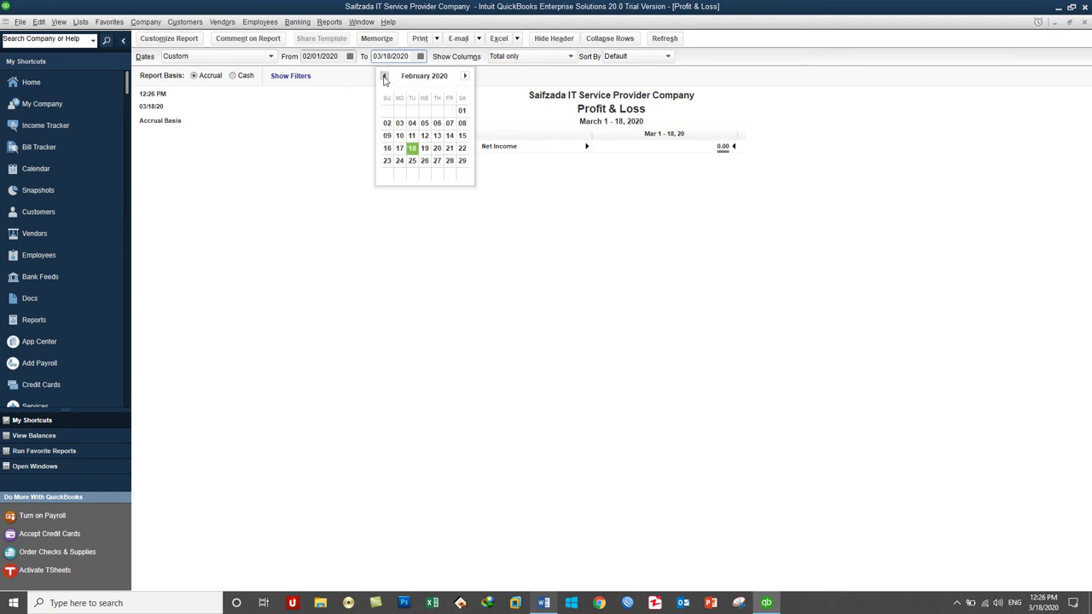
{"action": "left_click", "coordinate": [462, 160]}
{"action": "left_click", "coordinate": [538, 226]}
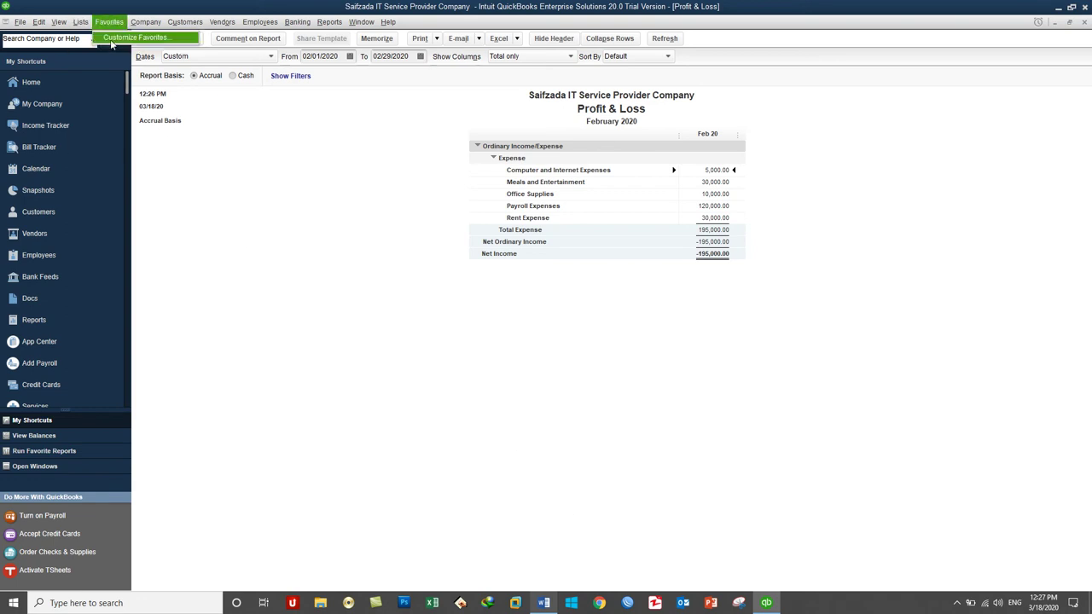
Bring up the chart of accounts and start the Windows Calculator over it
{"action": "left_click", "coordinate": [81, 22]}
{"action": "left_click", "coordinate": [107, 36]}
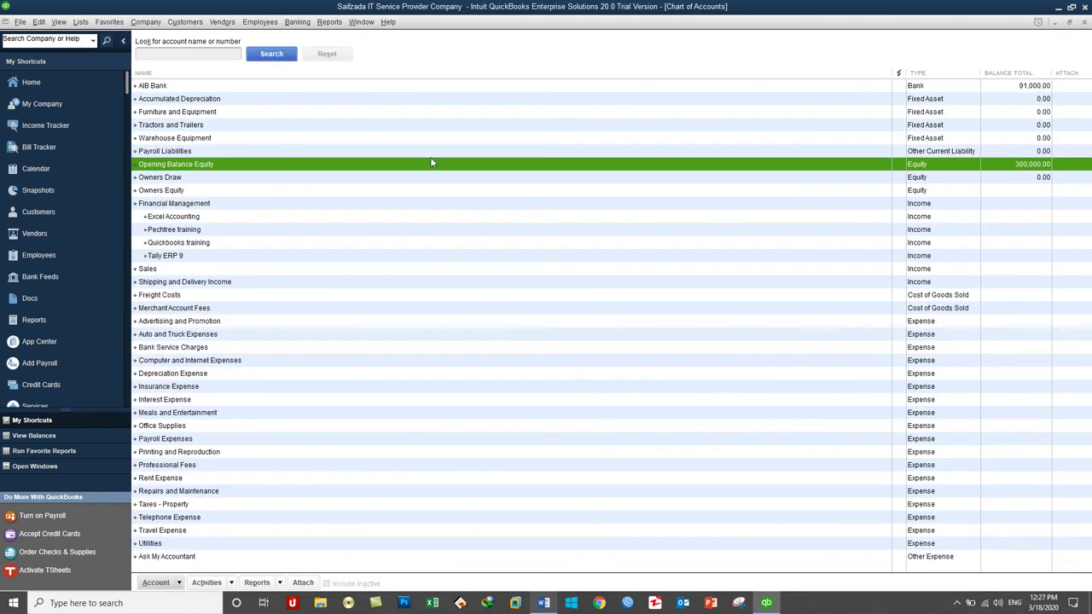
{"action": "key", "text": "super+r"}
{"action": "type", "text": "calc"}
{"action": "key", "text": "Return"}
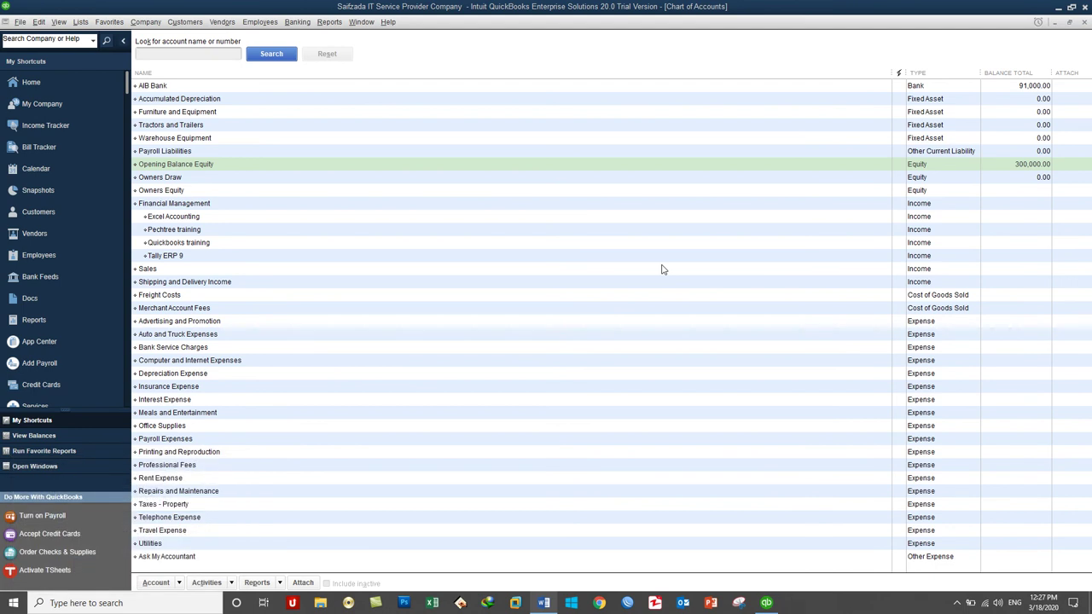
Subtract the 195000 total expense from the 300000 opening balance in the Calculator
{"action": "left_click", "coordinate": [858, 440]}
{"action": "left_click", "coordinate": [809, 479]}
{"action": "left_click", "coordinate": [808, 480]}
{"action": "left_click", "coordinate": [811, 483]}
{"action": "left_click", "coordinate": [811, 483]}
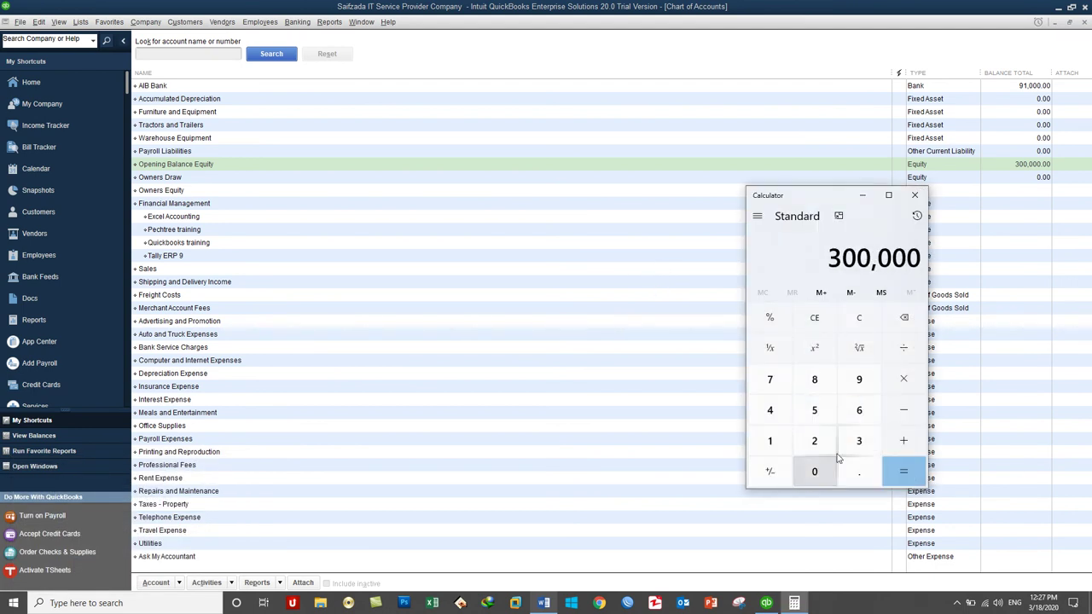
{"action": "left_click", "coordinate": [903, 413]}
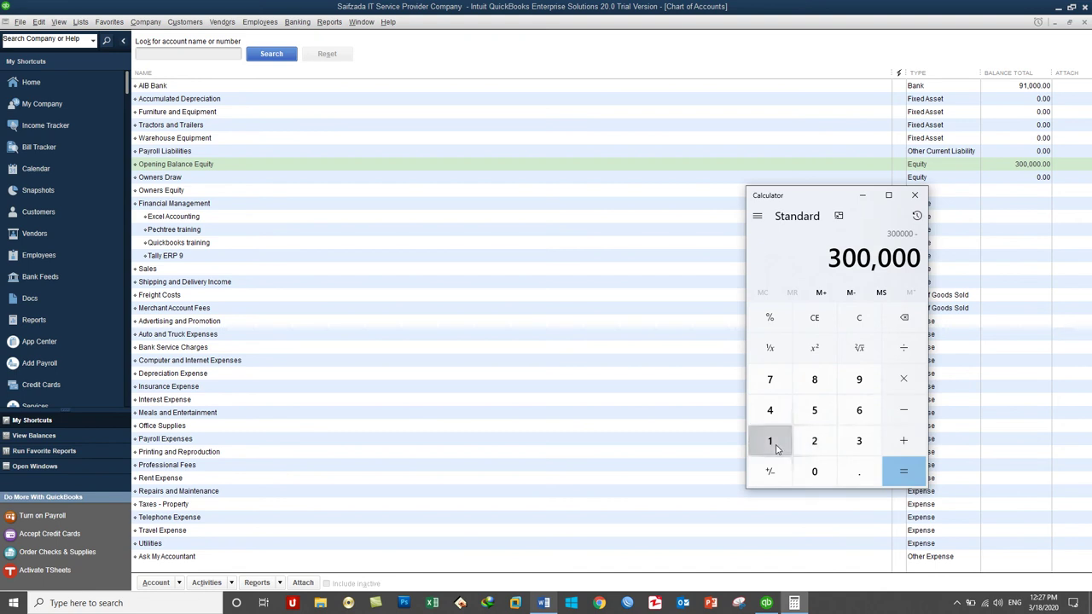
{"action": "left_click", "coordinate": [771, 440]}
{"action": "left_click", "coordinate": [860, 379]}
{"action": "left_click", "coordinate": [814, 410]}
{"action": "left_click", "coordinate": [815, 476]}
{"action": "left_click", "coordinate": [815, 475]}
{"action": "left_click", "coordinate": [814, 475]}
{"action": "left_click", "coordinate": [896, 473]}
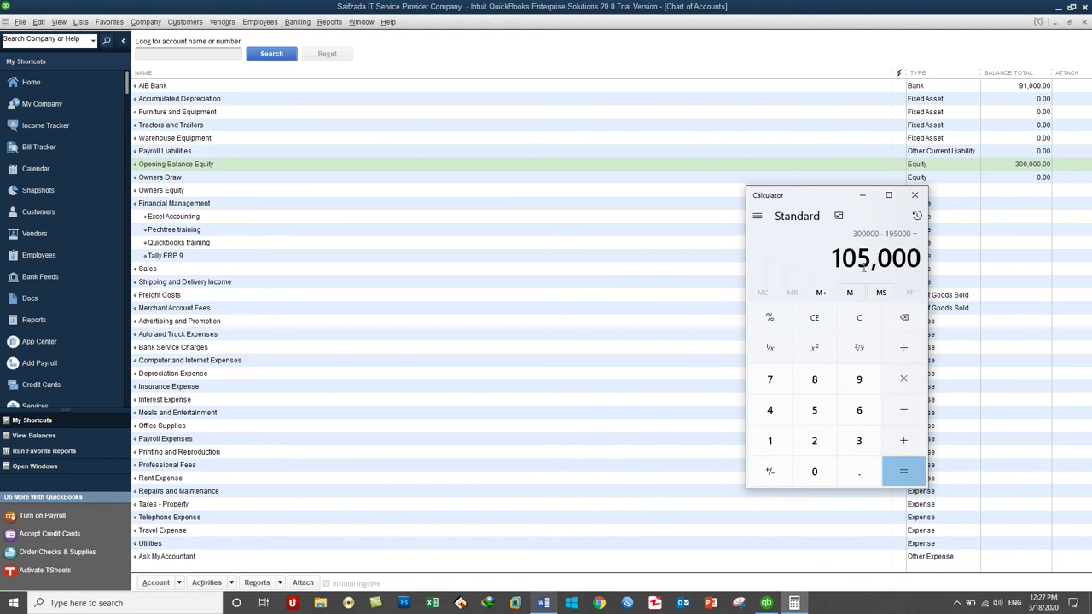
Select AIB Bank in the chart of accounts to compare its balance, and return to the maximized Profit & Loss report
{"action": "left_click", "coordinate": [866, 197]}
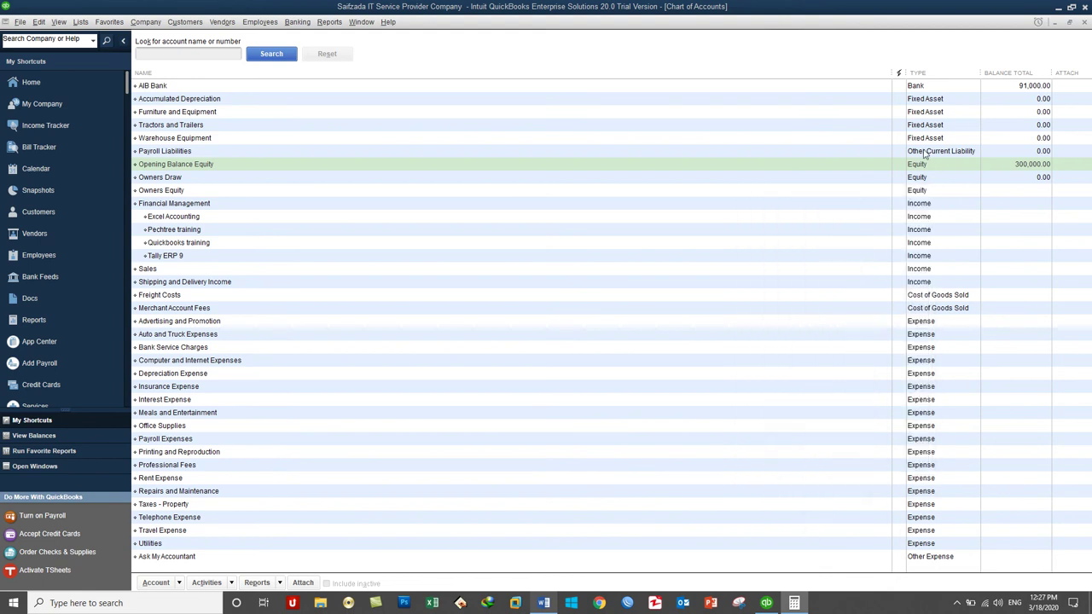
{"action": "left_click", "coordinate": [955, 88]}
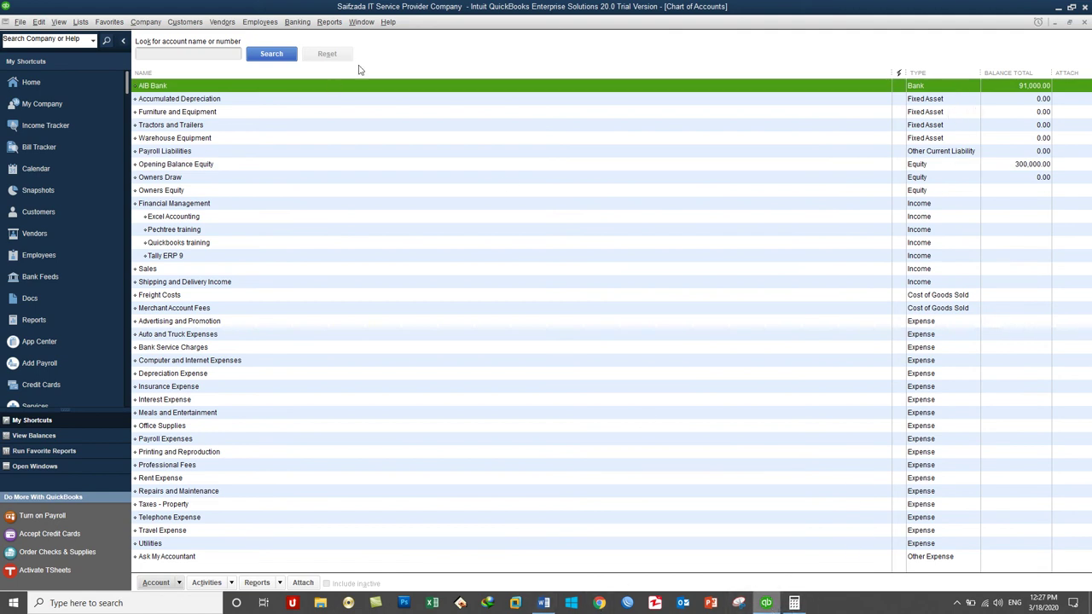
{"action": "left_click", "coordinate": [1057, 23]}
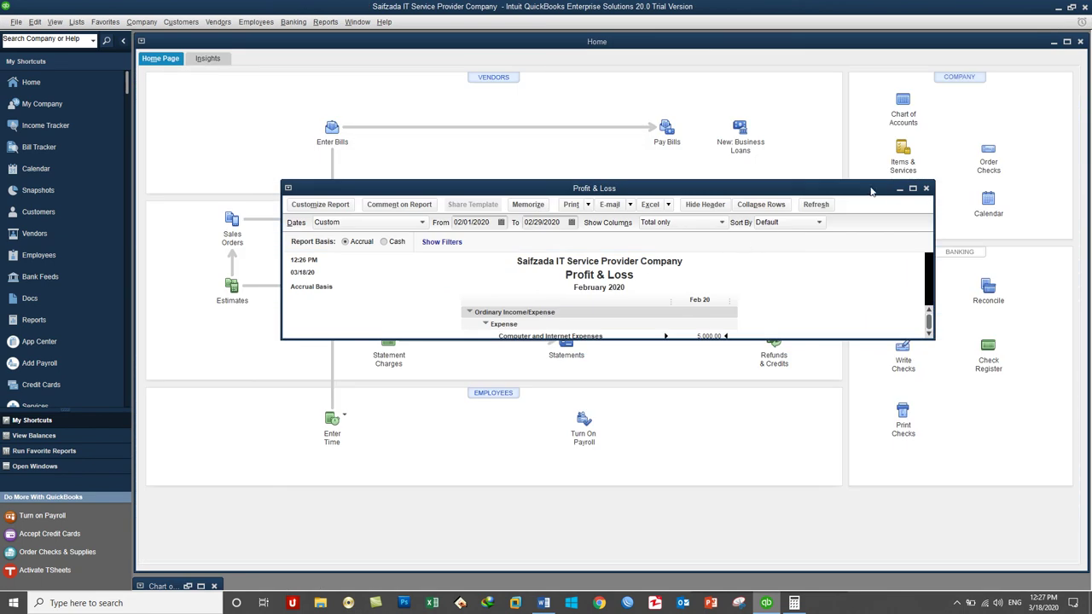
{"action": "double_click", "coordinate": [875, 188]}
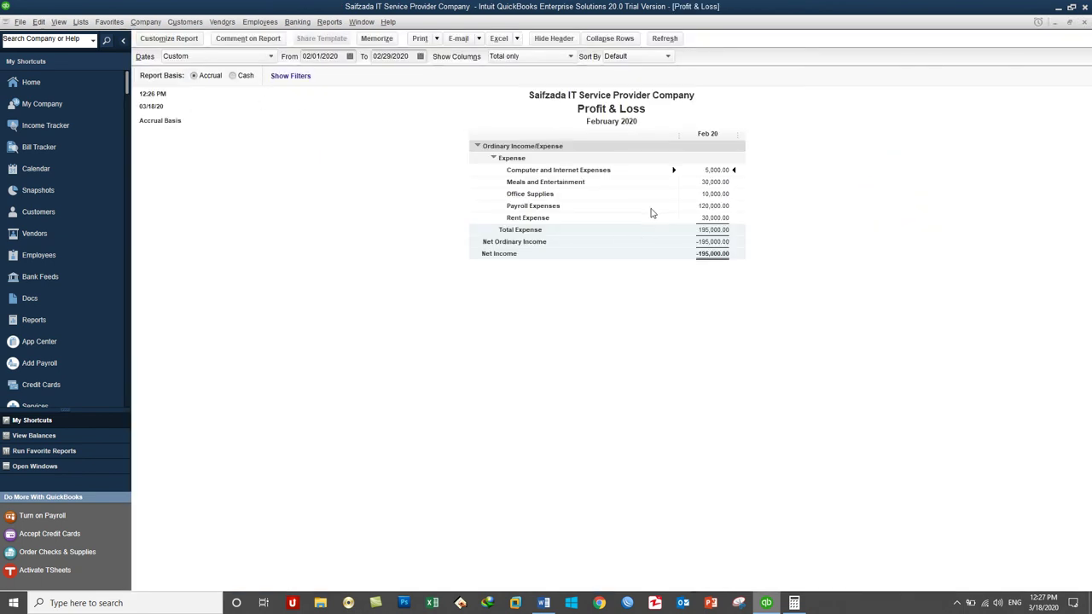
Set the Profit & Loss report's date range to All
{"action": "left_click", "coordinate": [206, 58]}
{"action": "scroll", "coordinate": [211, 171], "scroll_direction": "up", "scroll_amount": 10}
{"action": "left_click", "coordinate": [212, 72]}
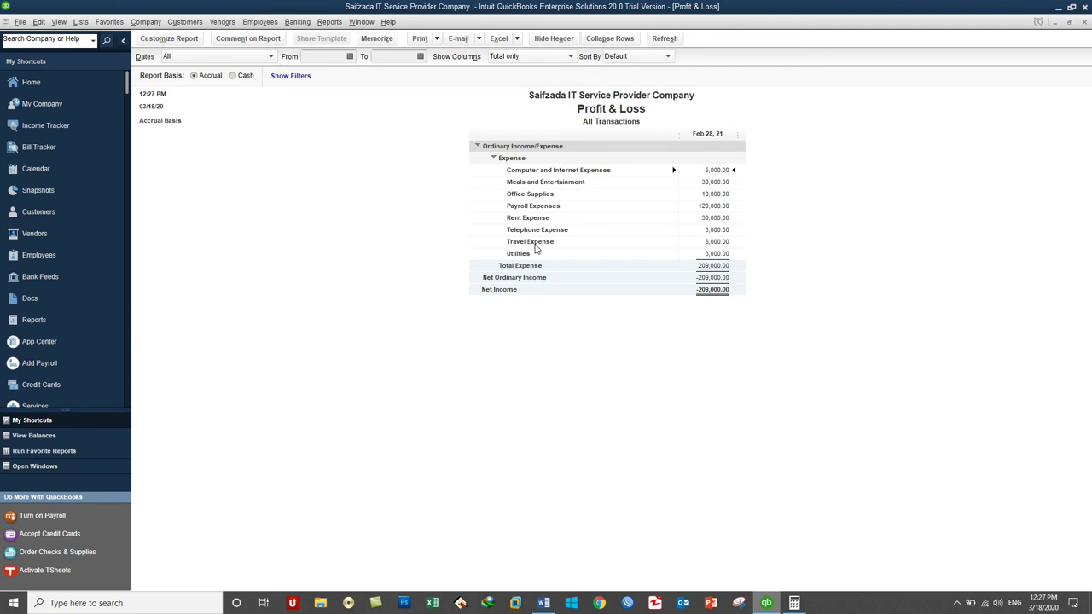
Clear the Calculator and subtract the 209000 total expense from the 300000 opening balance
{"action": "left_click", "coordinate": [794, 604]}
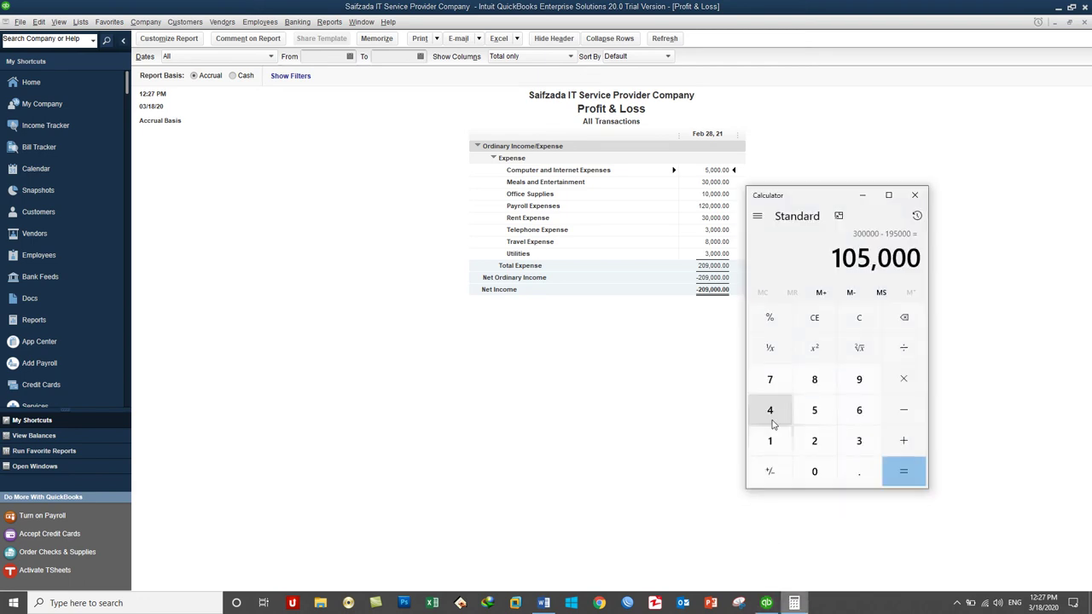
{"action": "left_click", "coordinate": [859, 317]}
{"action": "left_click", "coordinate": [859, 441]}
{"action": "left_click", "coordinate": [814, 471]}
{"action": "left_click", "coordinate": [815, 471]}
{"action": "left_click", "coordinate": [816, 472]}
{"action": "left_click", "coordinate": [816, 472]}
{"action": "left_click", "coordinate": [816, 472]}
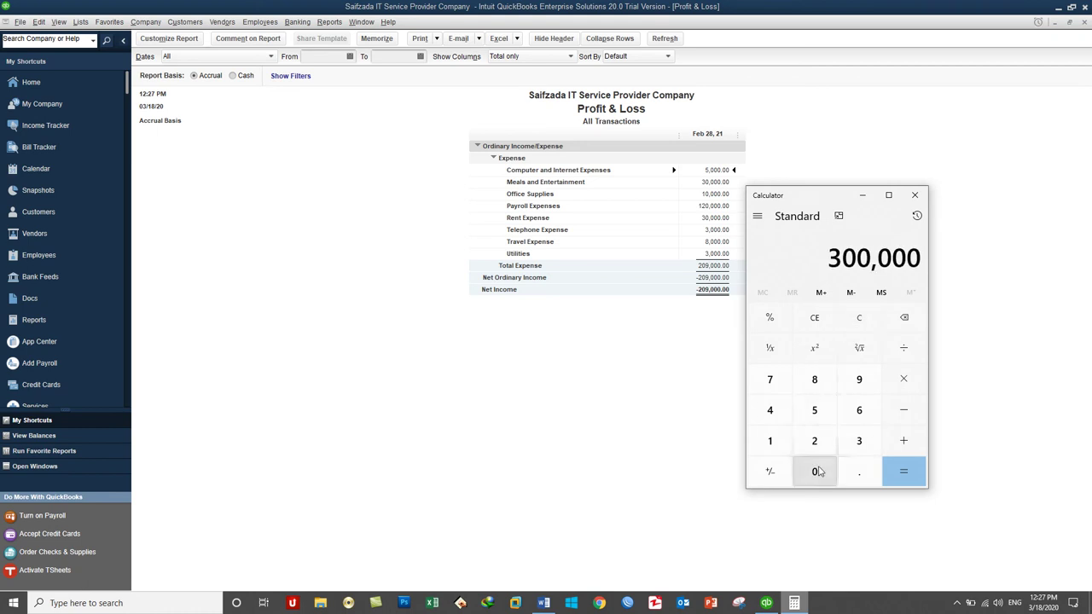
{"action": "left_click", "coordinate": [910, 419]}
{"action": "left_click", "coordinate": [814, 441]}
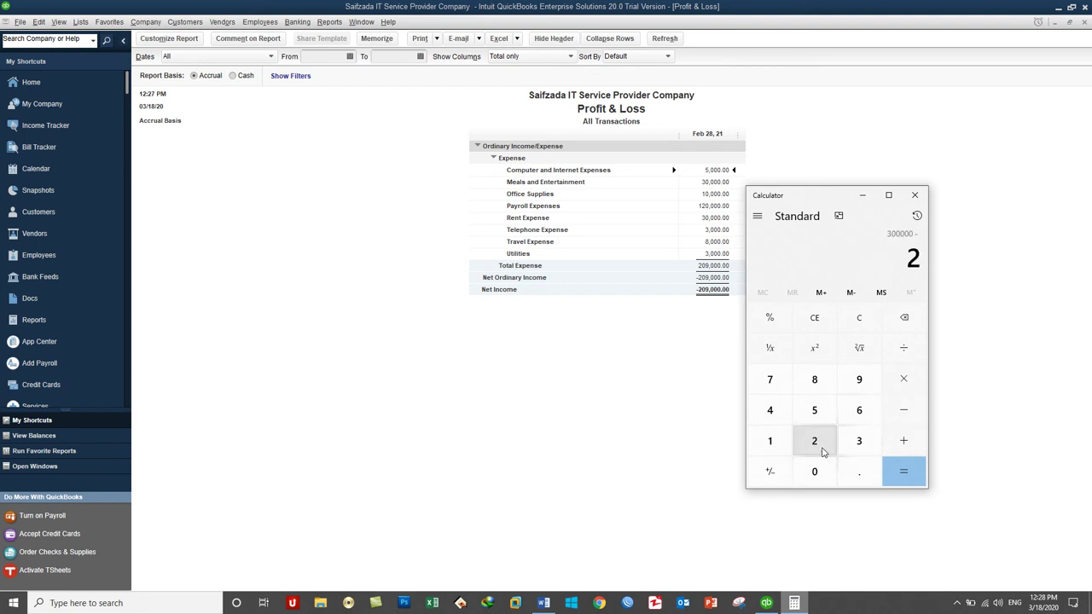
{"action": "left_click", "coordinate": [824, 475]}
{"action": "left_click", "coordinate": [853, 385]}
{"action": "left_click", "coordinate": [817, 472]}
{"action": "left_click", "coordinate": [817, 472]}
{"action": "left_click", "coordinate": [817, 472]}
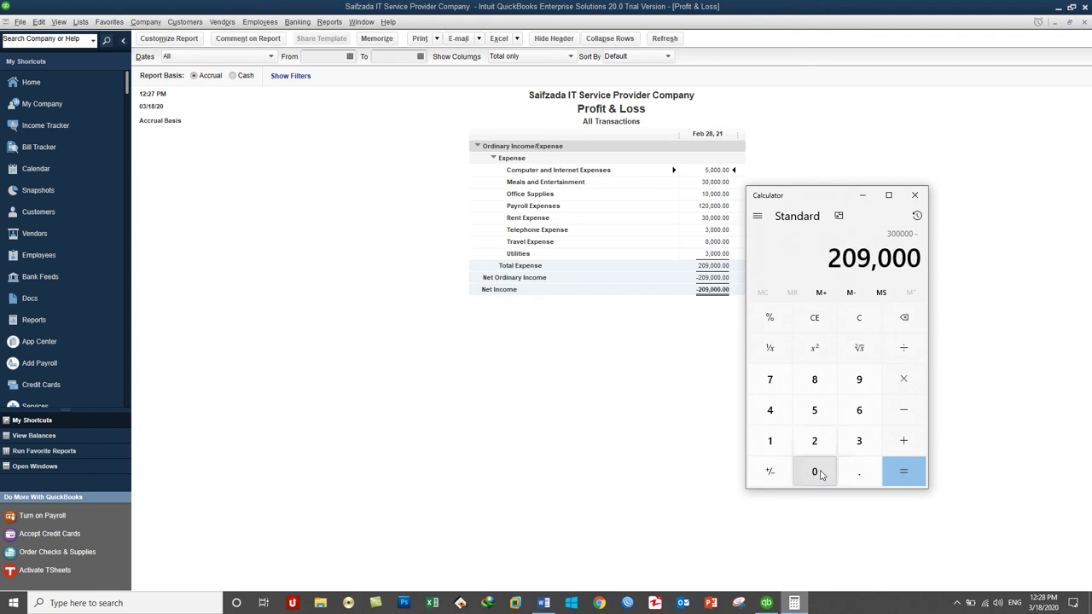
{"action": "left_click", "coordinate": [906, 472]}
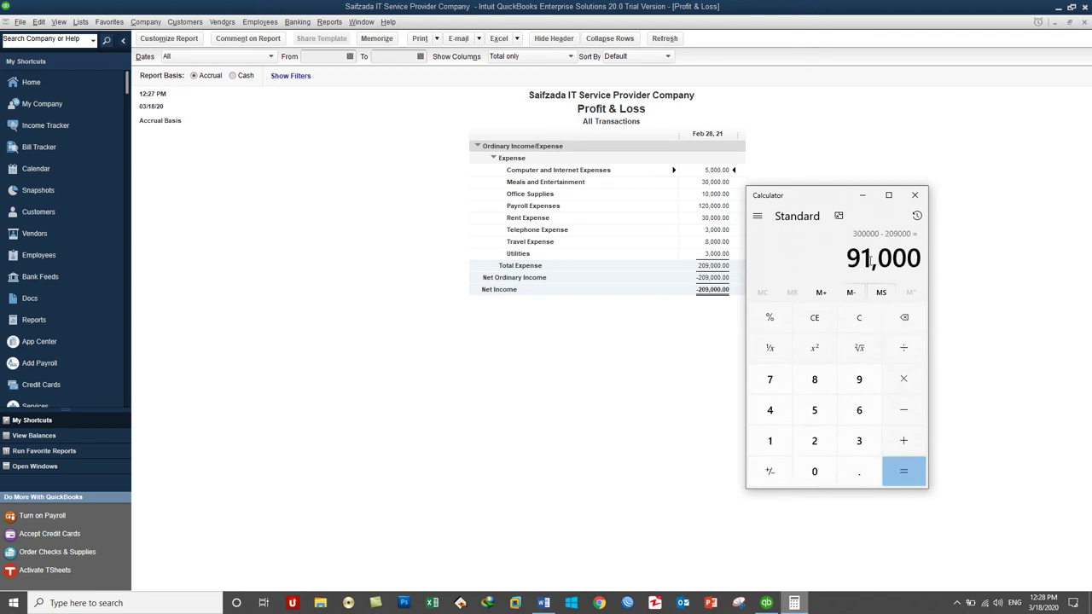
Close the Profit & Loss report and reopen the chart of accounts to check the AIB Bank balance
{"action": "left_click", "coordinate": [1087, 21]}
{"action": "left_click", "coordinate": [607, 256]}
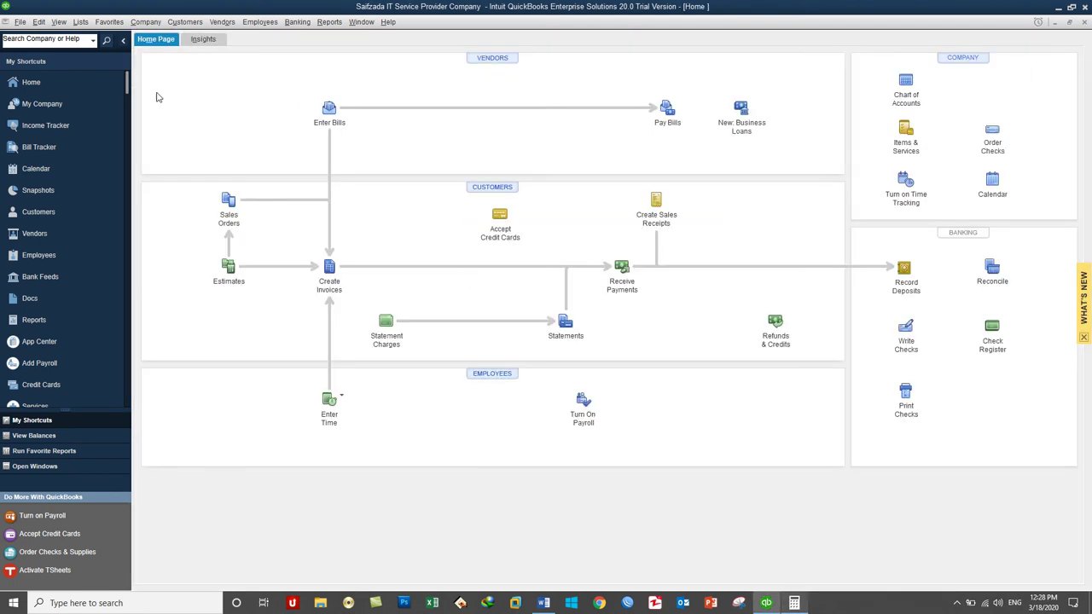
{"action": "left_click", "coordinate": [80, 21]}
{"action": "left_click", "coordinate": [99, 41]}
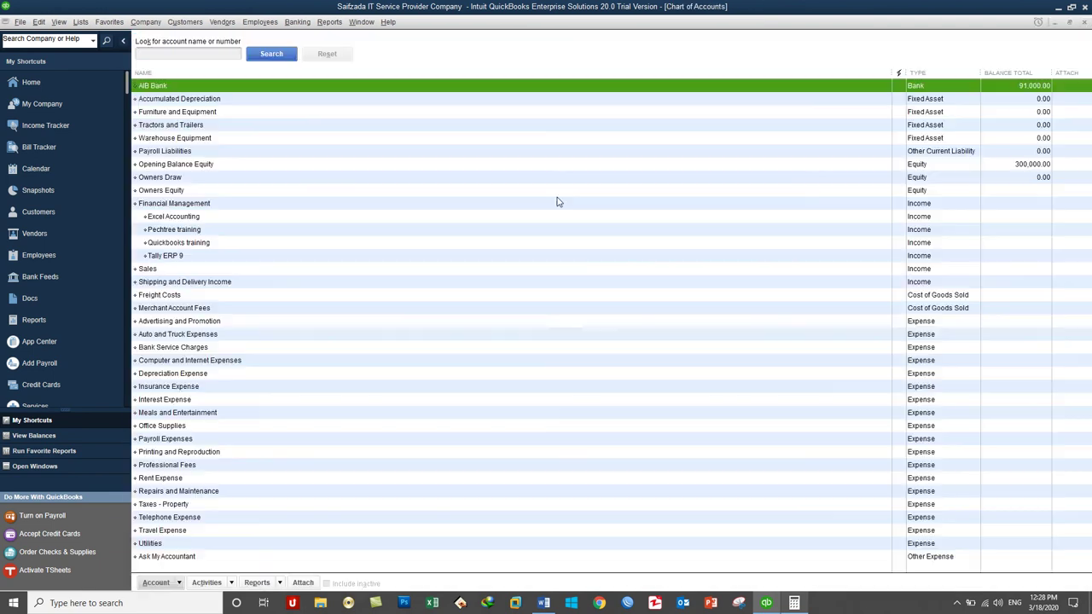
Check the Word document and start a new general journal entry
{"action": "left_click", "coordinate": [546, 602]}
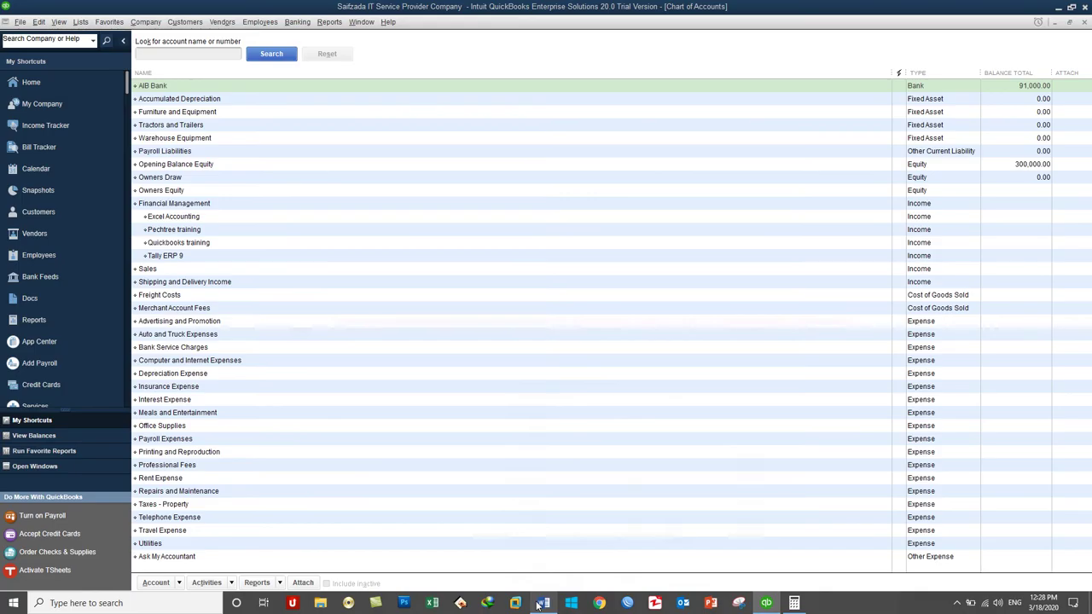
{"action": "left_click", "coordinate": [542, 603]}
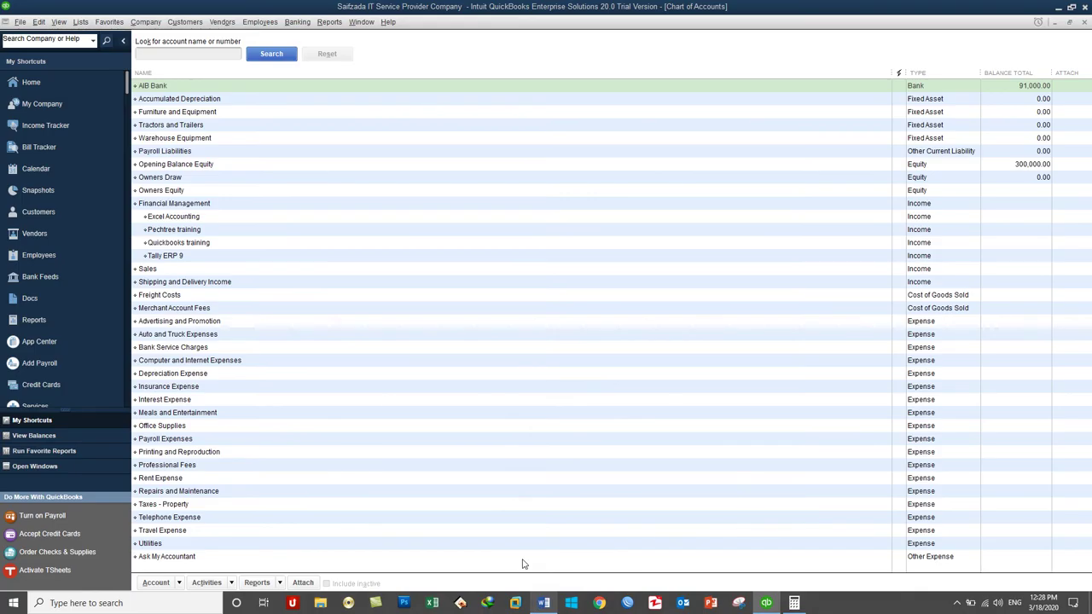
{"action": "left_click", "coordinate": [147, 23]}
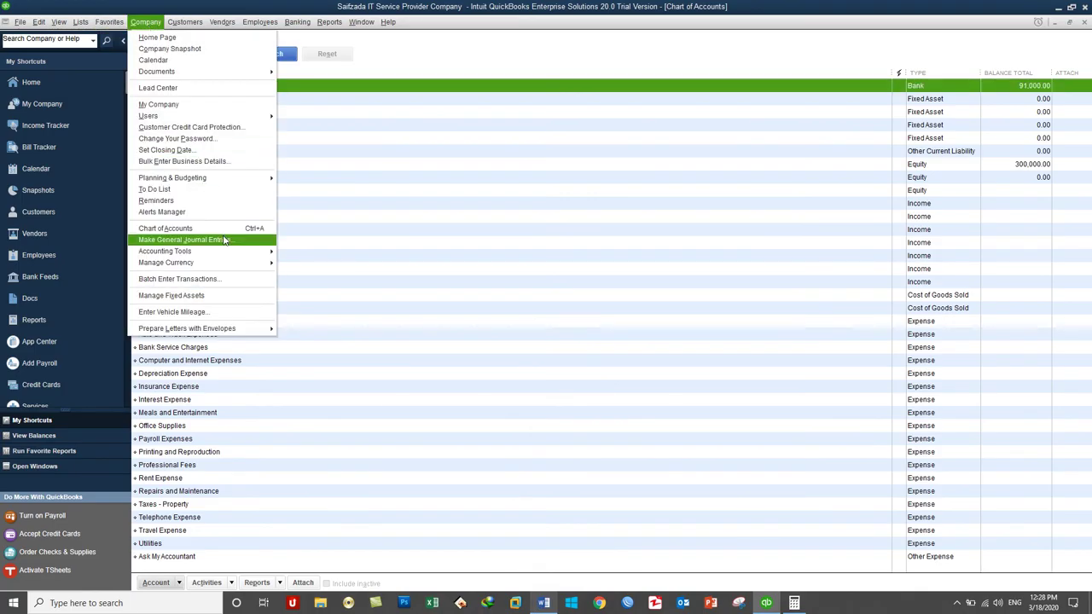
{"action": "left_click", "coordinate": [226, 240]}
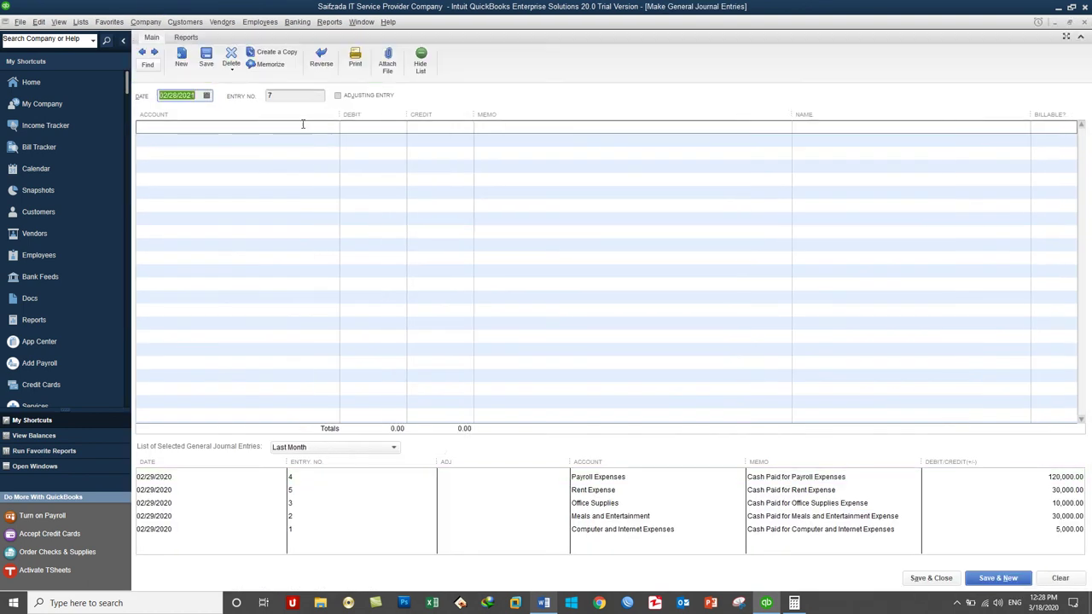
Create a Bank-type account named Cash Account for the first line of journal entry 7
{"action": "left_click", "coordinate": [302, 124]}
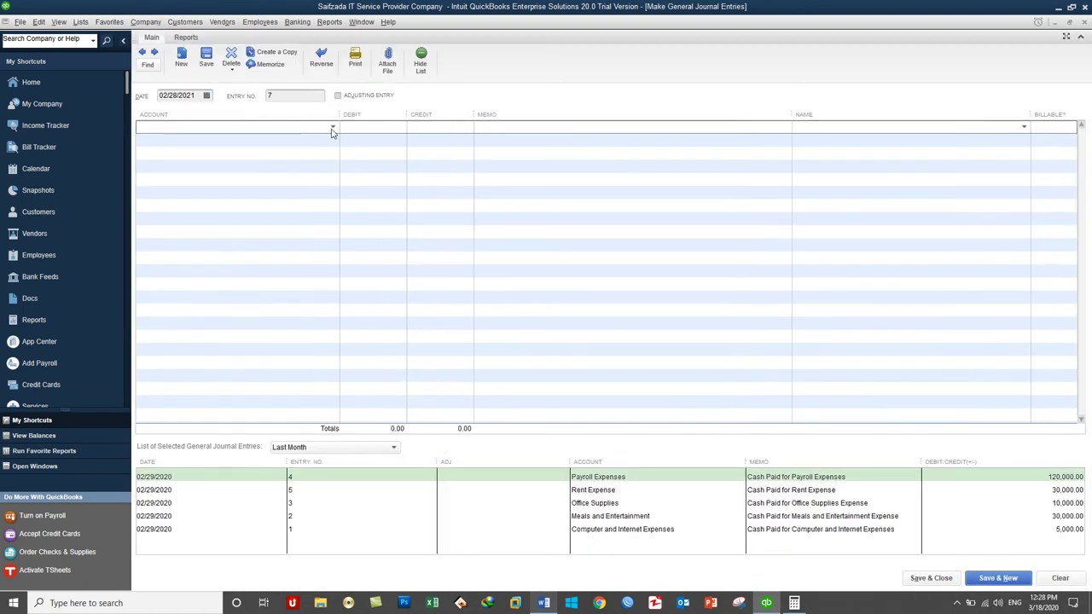
{"action": "left_click", "coordinate": [333, 128]}
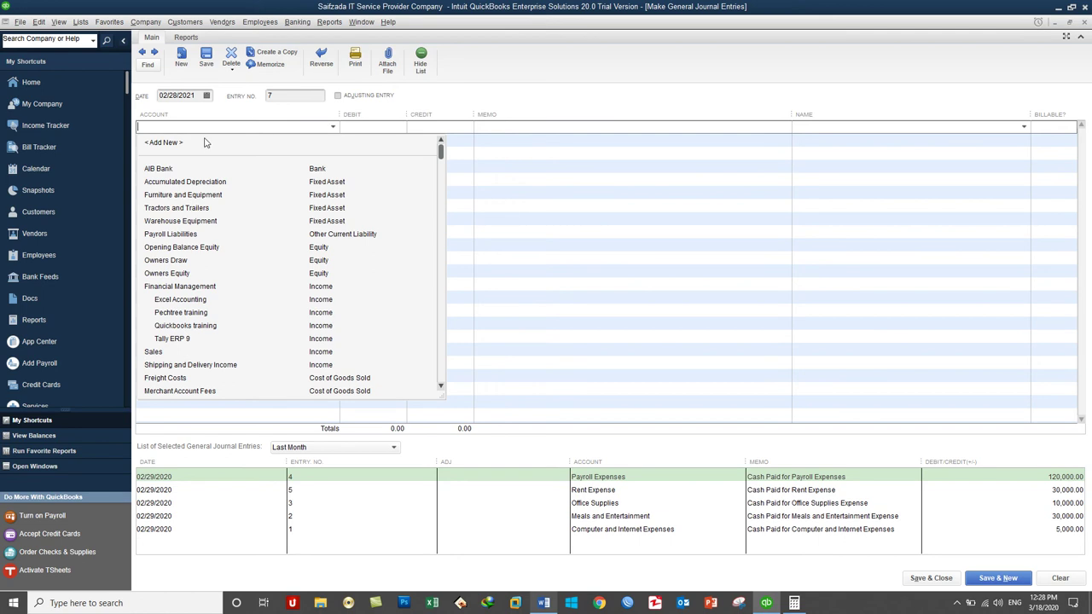
{"action": "left_click", "coordinate": [166, 142]}
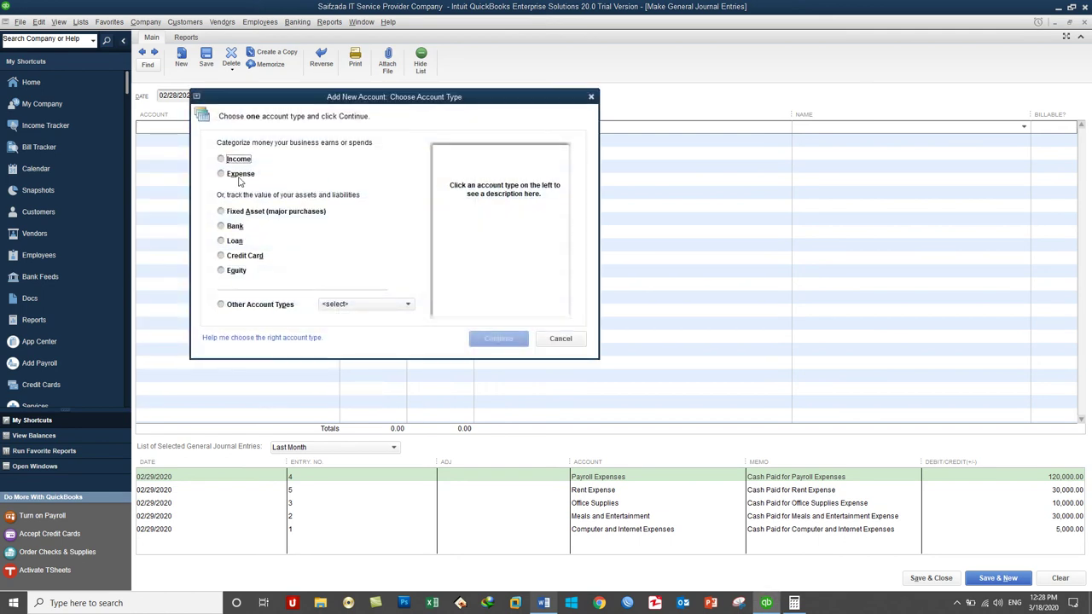
{"action": "left_click", "coordinate": [242, 241]}
{"action": "left_click", "coordinate": [234, 226]}
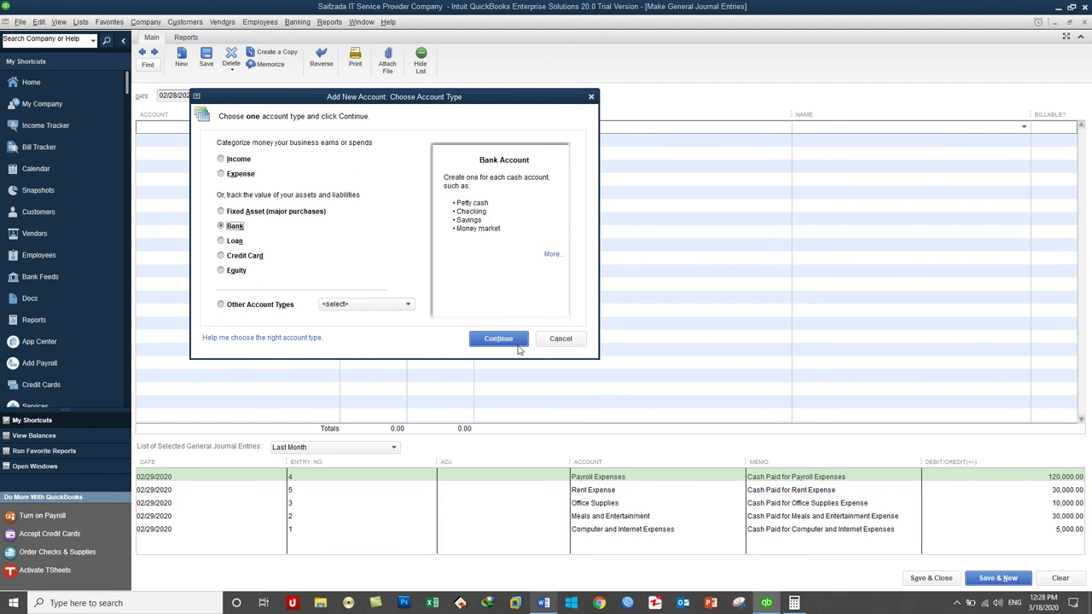
{"action": "left_click", "coordinate": [503, 340]}
{"action": "type", "text": "Cash Account"}
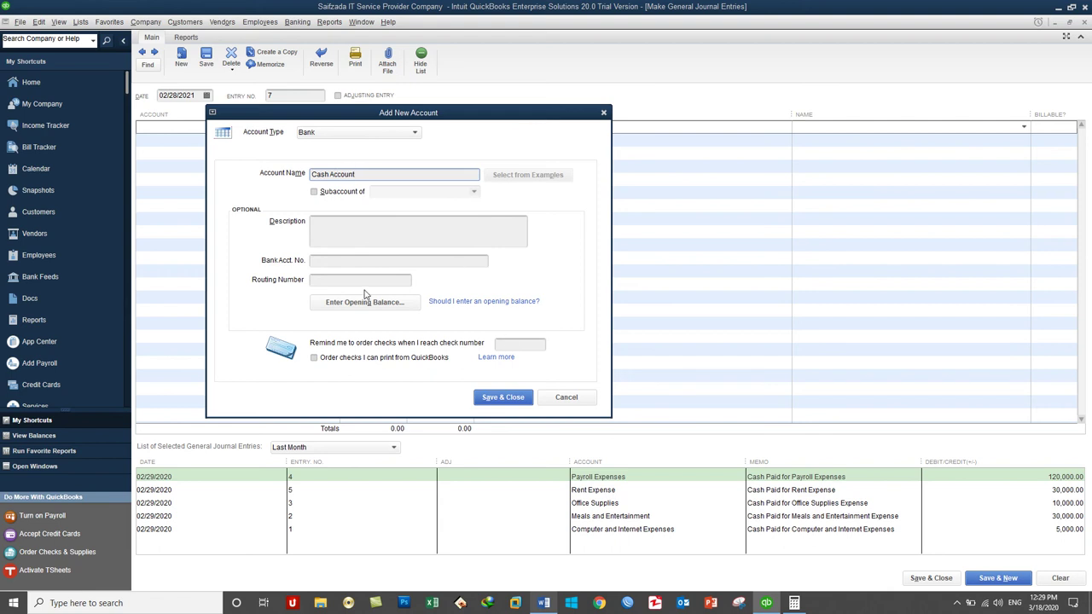
{"action": "left_click", "coordinate": [503, 396]}
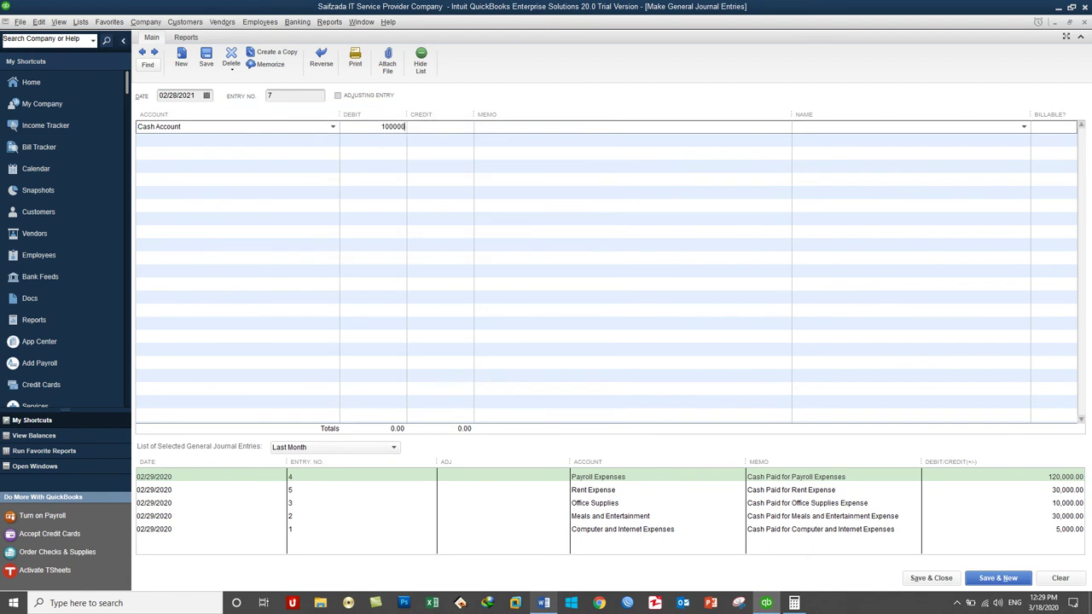
Check the Word income table and add Financial Management:Excel Accounting as the credit line for 100,000 in entry 7
{"action": "key", "text": "Tab"}
{"action": "left_click", "coordinate": [543, 603]}
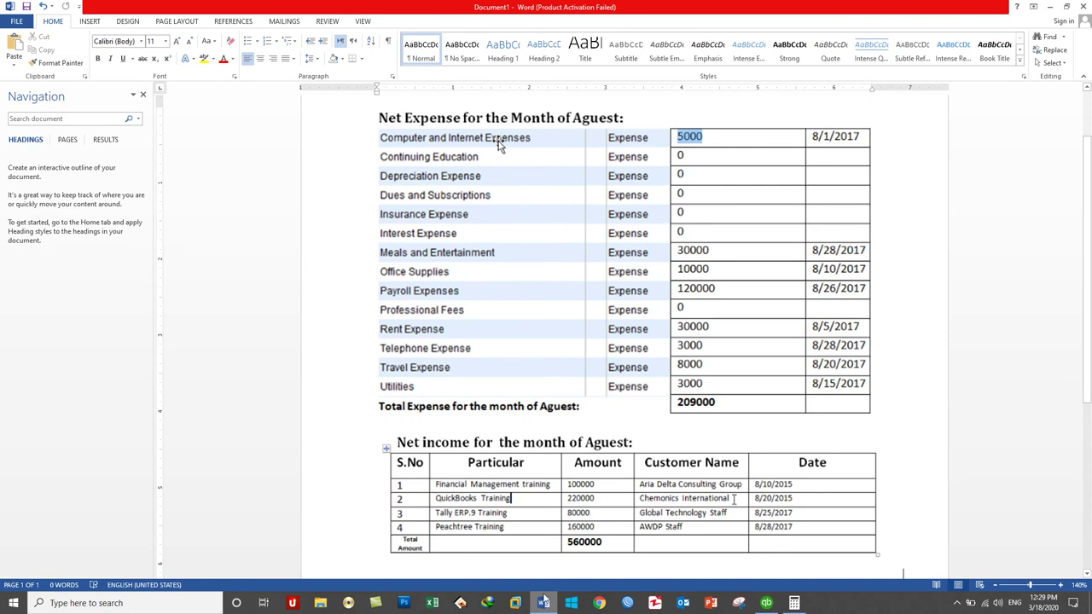
{"action": "left_click", "coordinate": [542, 602]}
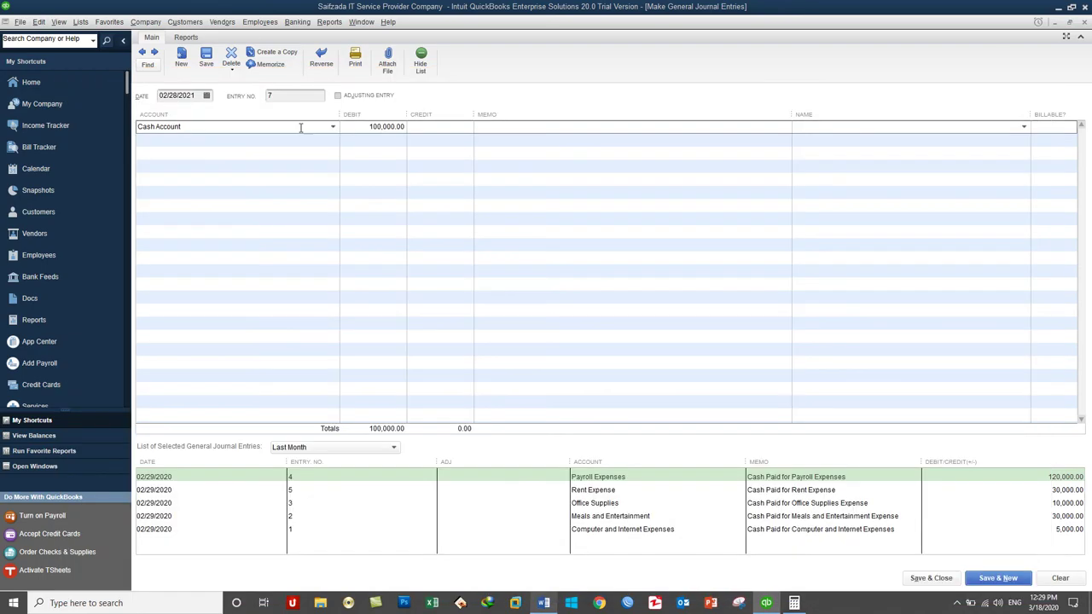
{"action": "left_click", "coordinate": [219, 141]}
{"action": "type", "text": "Financial Management:Excel Accounting"}
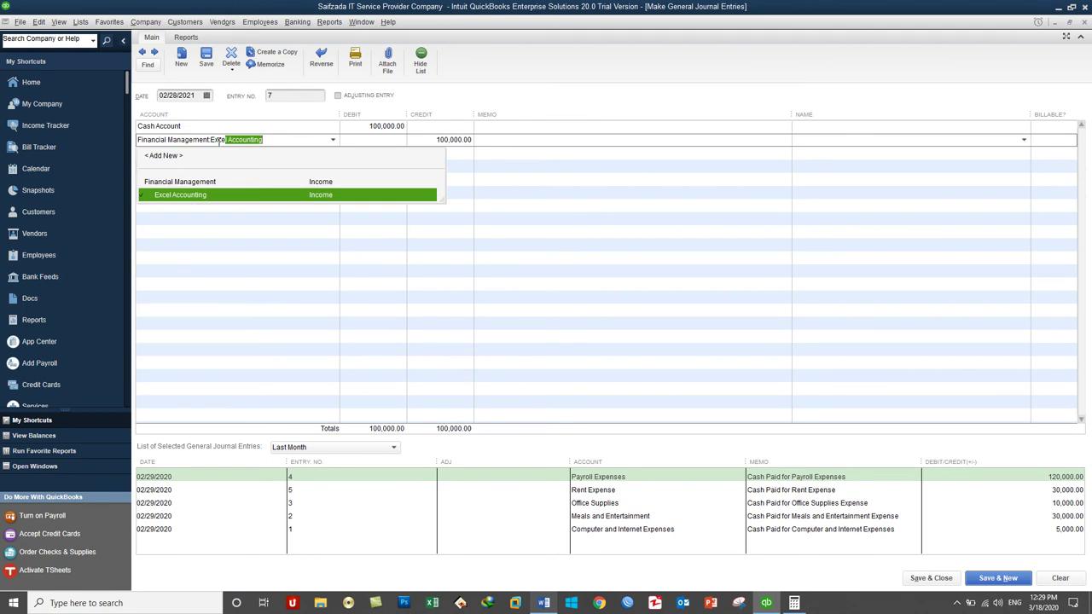
{"action": "left_click", "coordinate": [205, 192]}
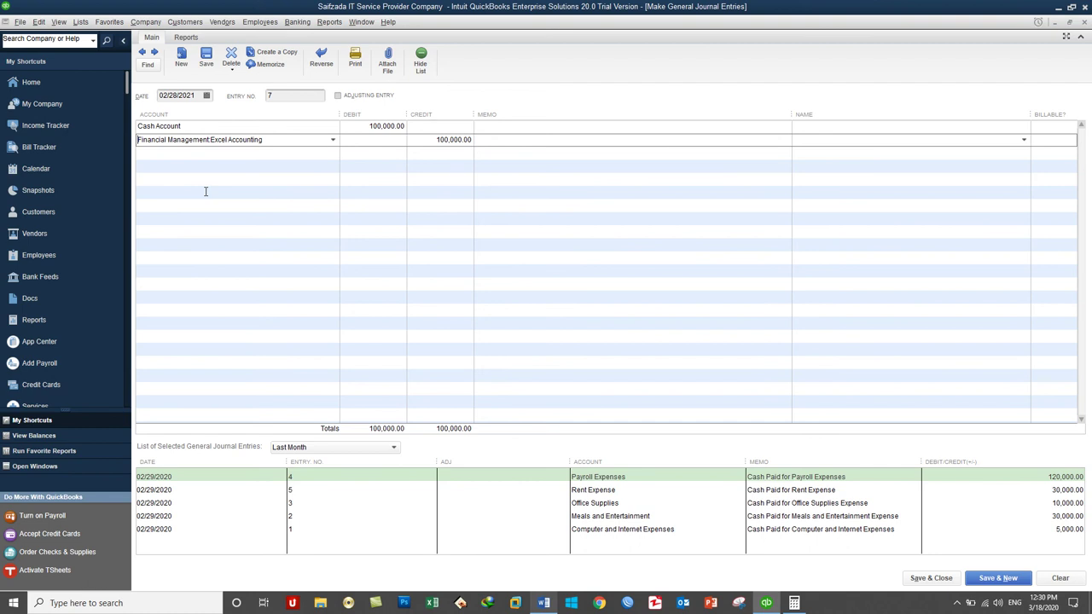
Switch the first line's account to AIB Bank and back to Cash Account
{"action": "left_click", "coordinate": [326, 128]}
{"action": "left_click", "coordinate": [333, 126]}
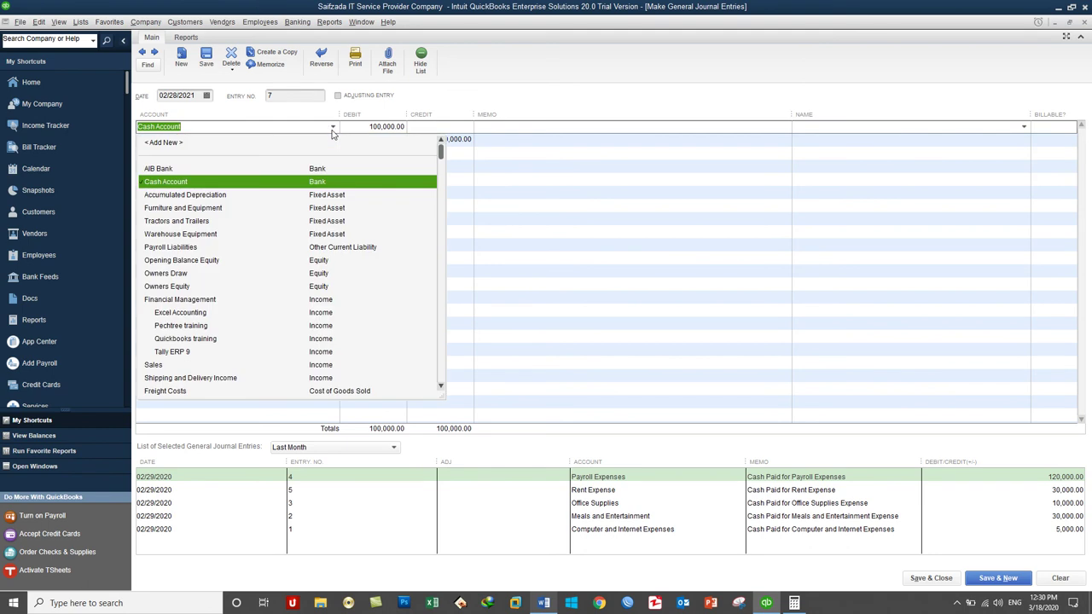
{"action": "left_click", "coordinate": [183, 169]}
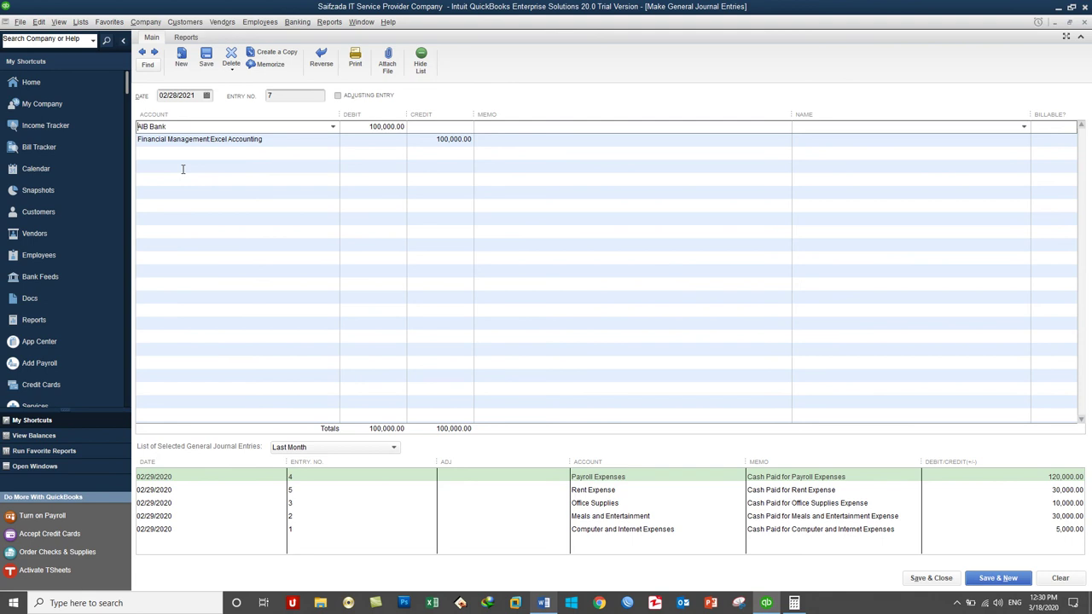
{"action": "left_click", "coordinate": [333, 126]}
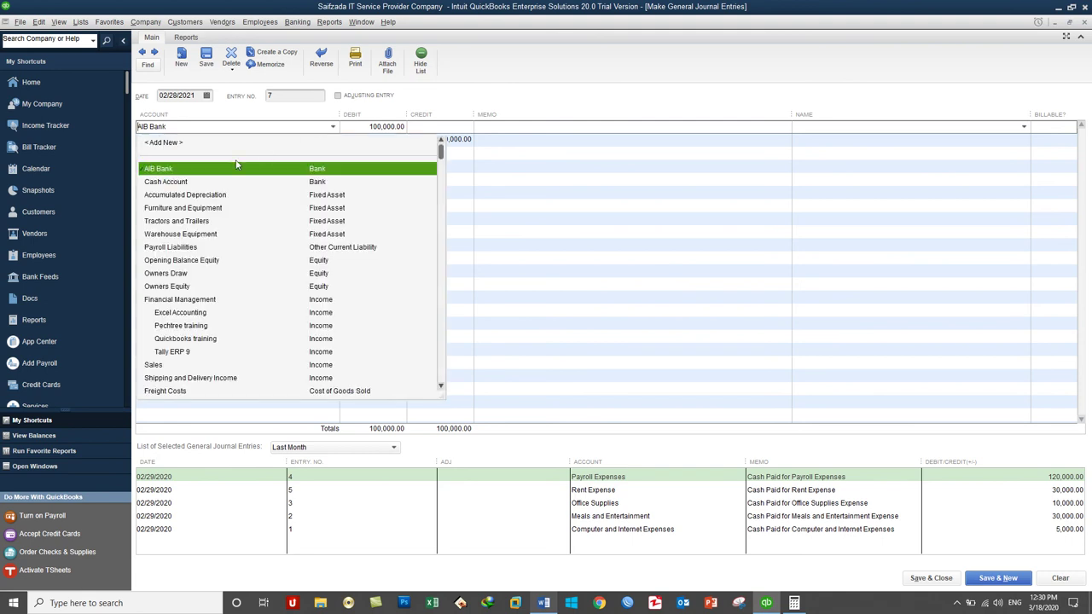
{"action": "left_click", "coordinate": [213, 180]}
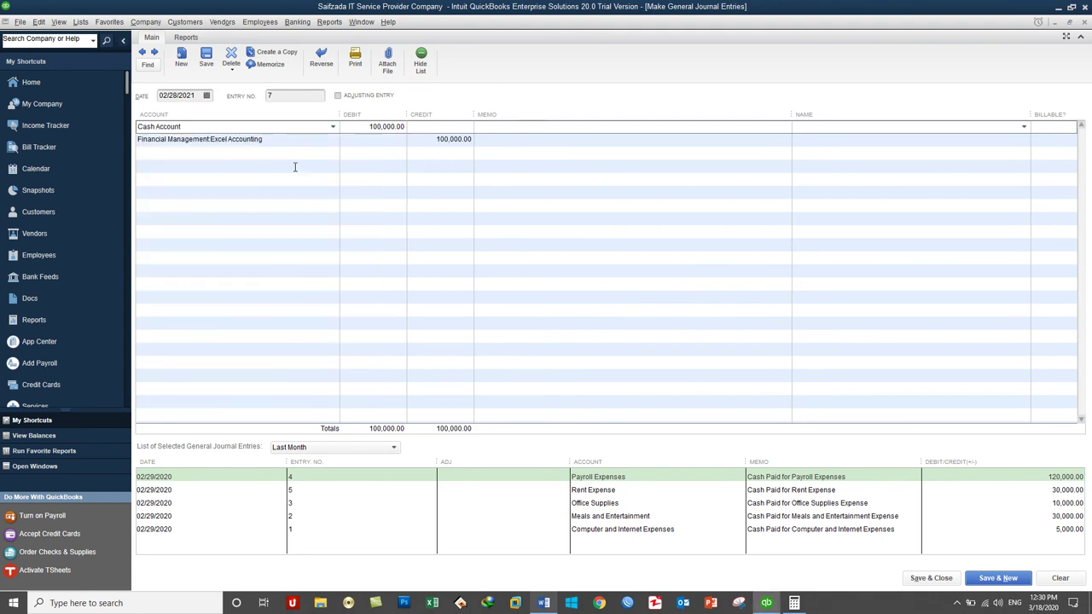
Write the memo "100000 AFN Received as Cash for Providing Excel Accounting training" on the Excel Accounting line
{"action": "left_click", "coordinate": [491, 142]}
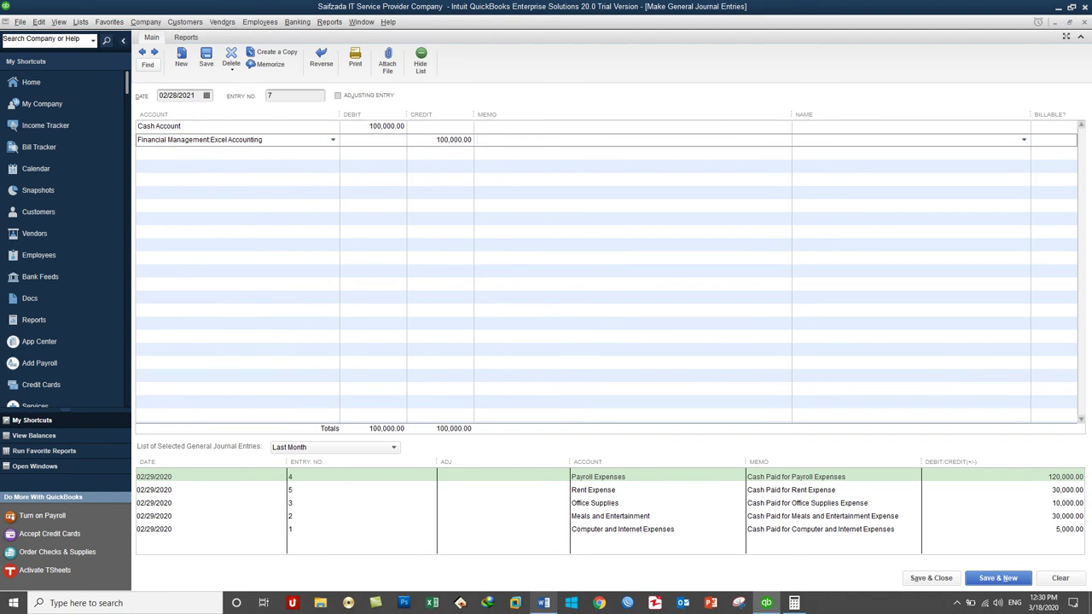
{"action": "type", "text": "100000"}
{"action": "type", "text": " F"}
{"action": "type", "text": "FN"}
{"action": "key", "text": "BackSpace"}
{"action": "key", "text": "BackSpace"}
{"action": "key", "text": "BackSpace"}
{"action": "key", "text": "BackSpace"}
{"action": "key", "text": "BackSpace"}
{"action": "type", "text": "AFN Received as Cash for Exc"}
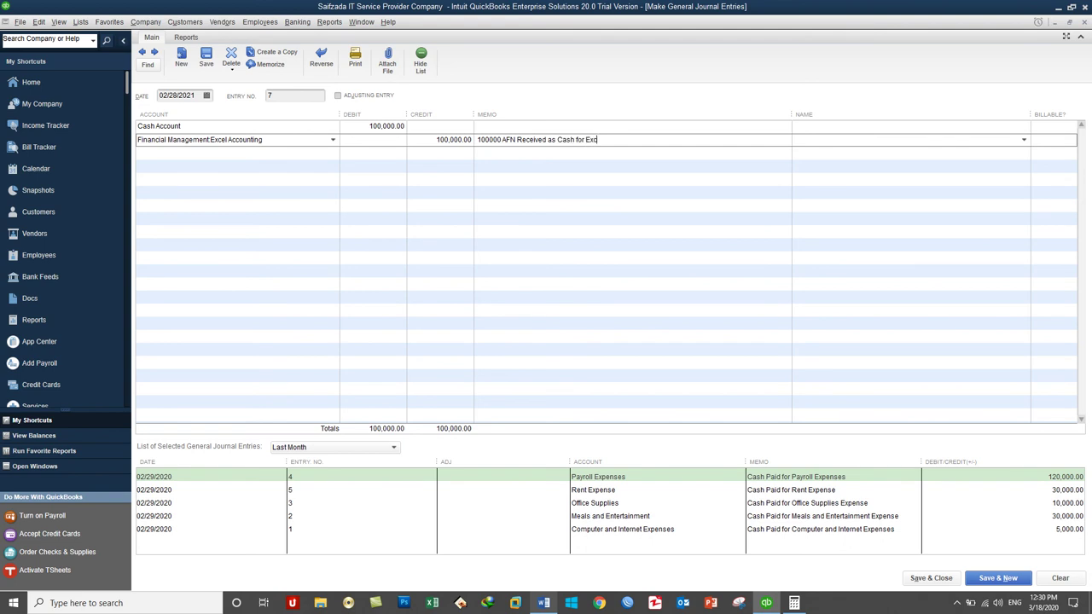
{"action": "type", "text": "el Accounting"}
{"action": "type", "text": "Providing "}
{"action": "type", "text": " training"}
Copy the memo to the Cash Account line and save entry 7, accepting its future date and opening a new entry
{"action": "left_click_drag", "start_coordinate": [702, 140], "coordinate": [467, 153]}
{"action": "key", "text": "ctrl+c"}
{"action": "left_click", "coordinate": [483, 128]}
{"action": "key", "text": "ctrl+v"}
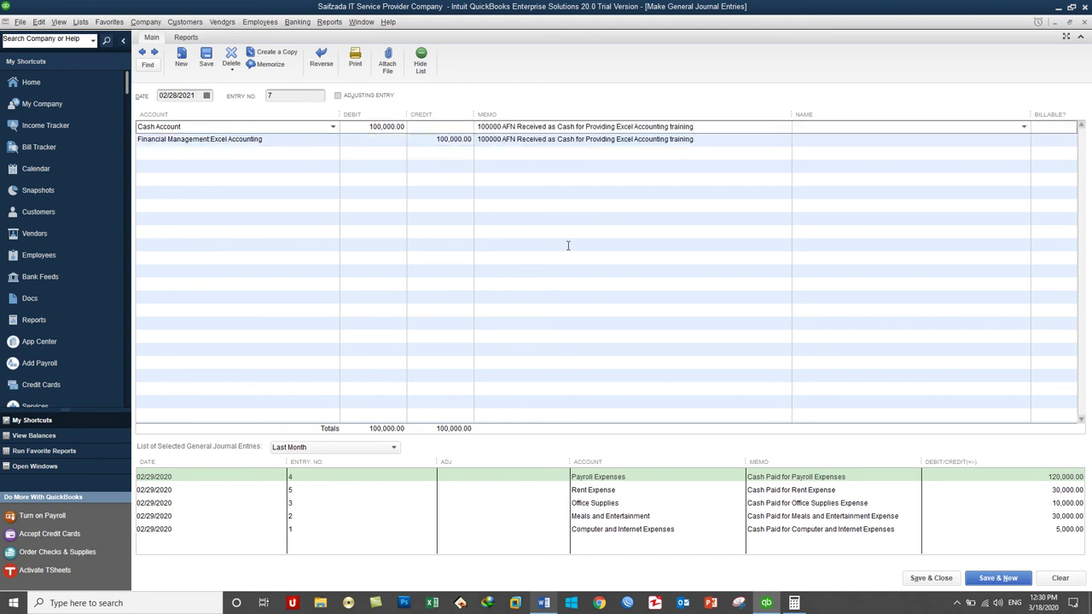
{"action": "left_click", "coordinate": [1001, 579]}
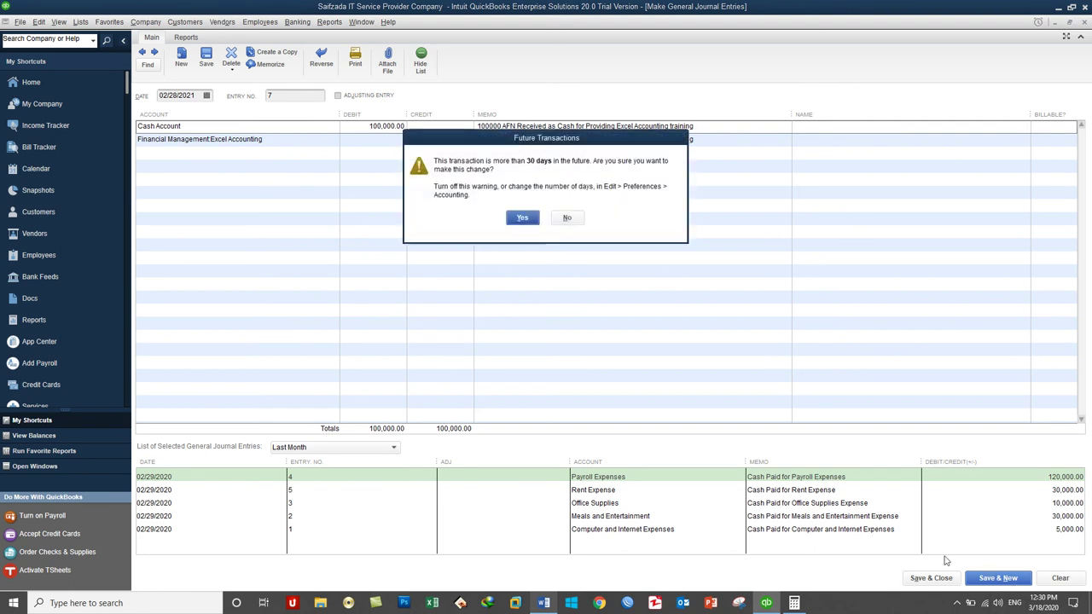
{"action": "left_click", "coordinate": [523, 219]}
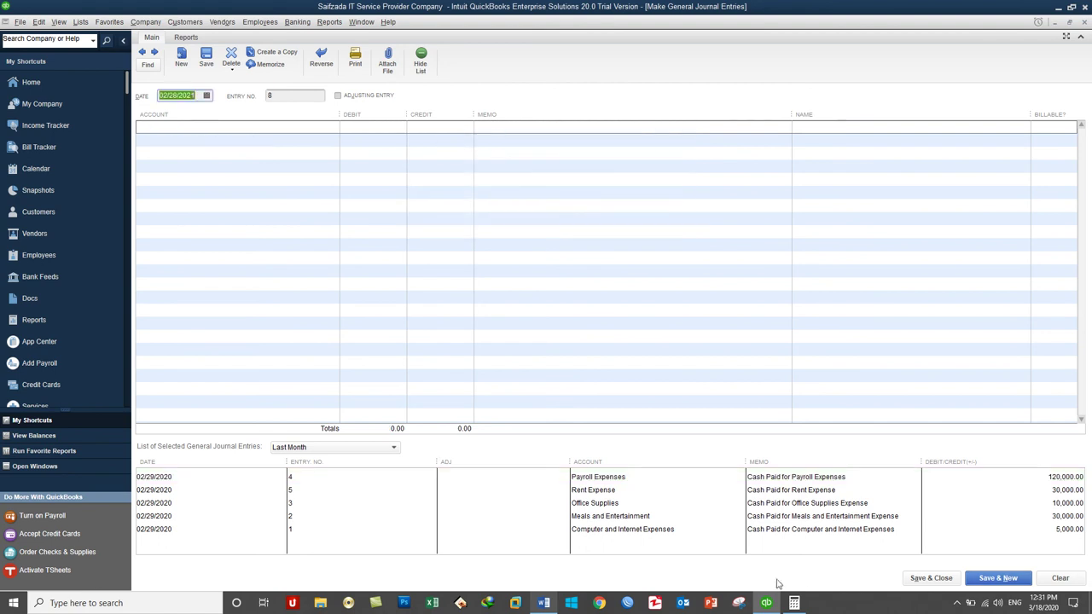
Check the Word income table and debit Cash Account 220,000 on the first line of entry 8
{"action": "left_click", "coordinate": [553, 602]}
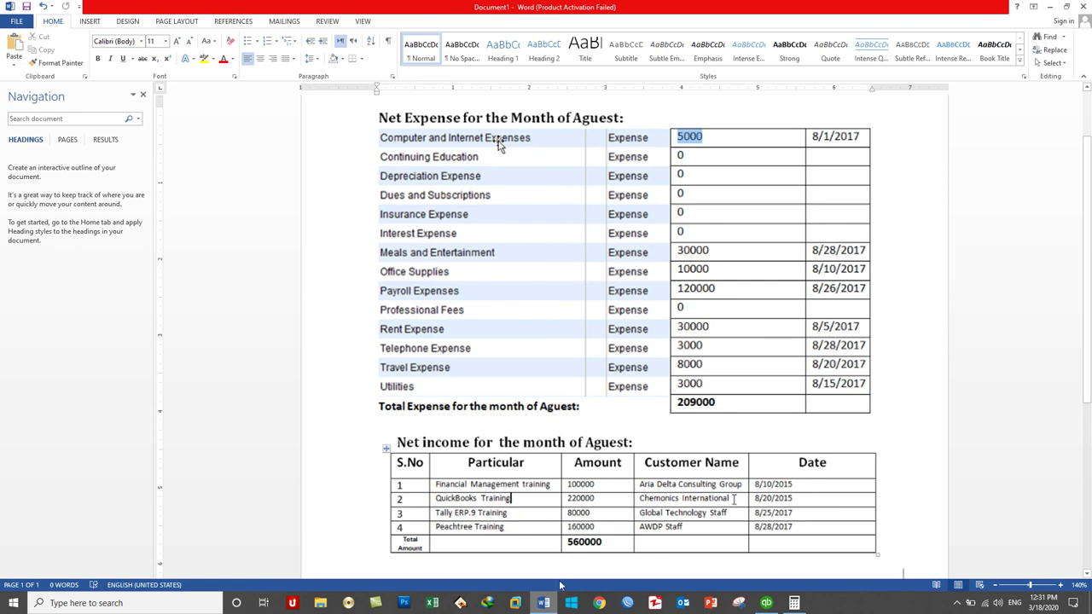
{"action": "key", "text": "alt+Tab"}
{"action": "left_click", "coordinate": [333, 128]}
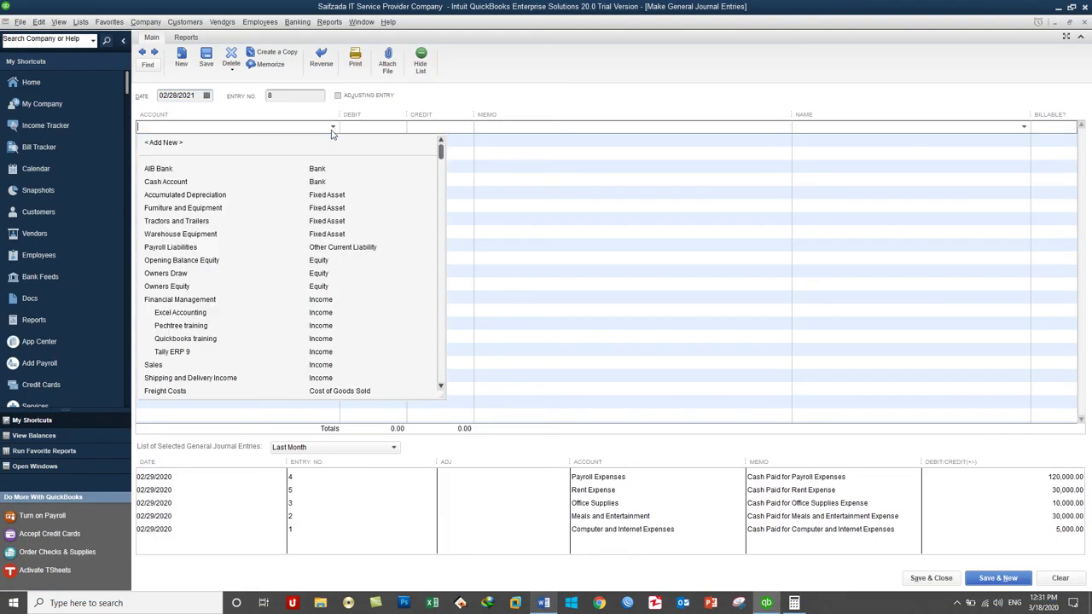
{"action": "left_click", "coordinate": [235, 181]}
{"action": "left_click", "coordinate": [310, 142]}
{"action": "left_click", "coordinate": [332, 141]}
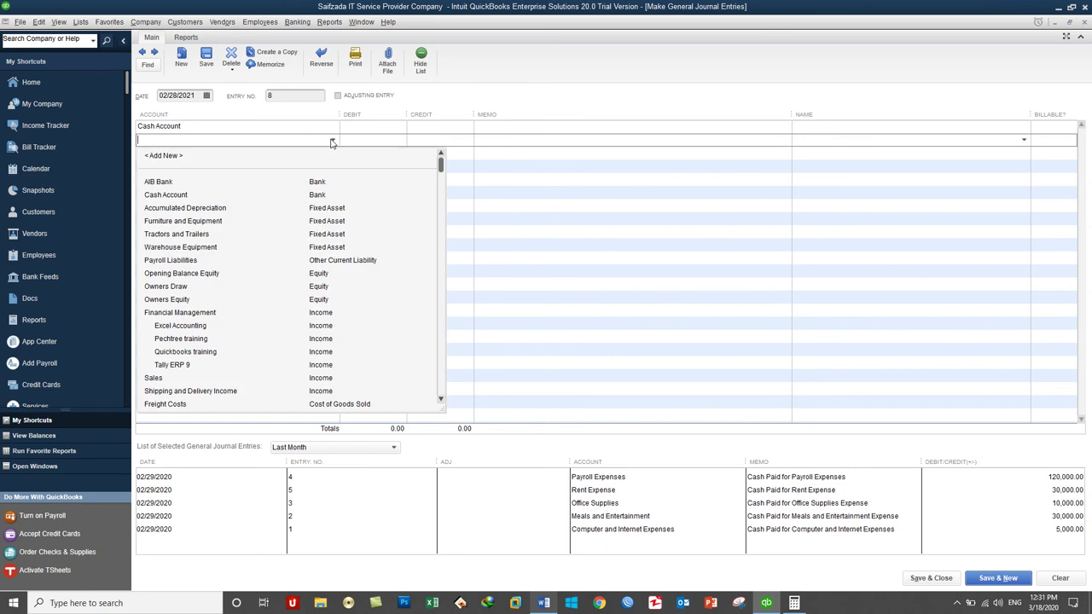
{"action": "left_click", "coordinate": [352, 128]}
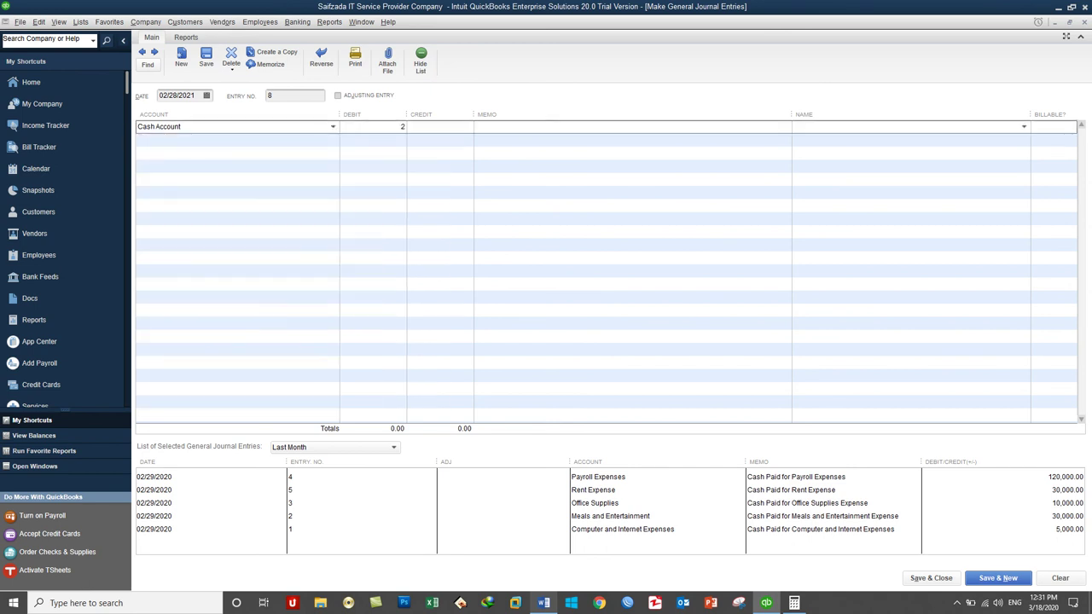
{"action": "type", "text": "220,000"}
Add a second line to entry 8 that credits Cash Account 220,000
{"action": "left_click", "coordinate": [326, 139]}
{"action": "left_click", "coordinate": [329, 139]}
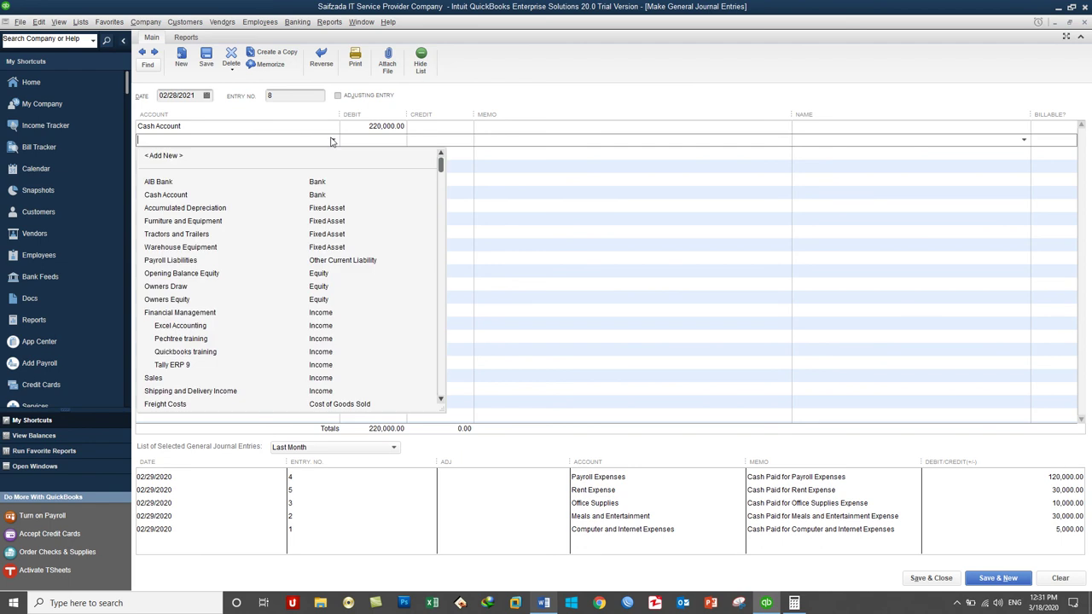
{"action": "left_click", "coordinate": [247, 195]}
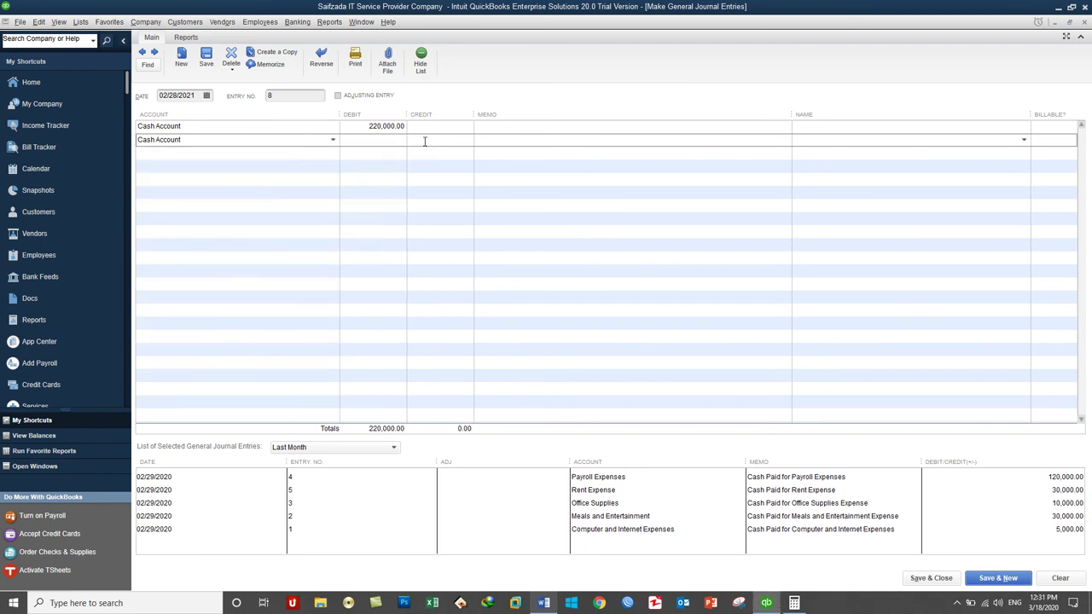
{"action": "left_click", "coordinate": [424, 140]}
{"action": "type", "text": "2200"}
{"action": "key", "text": "Tab"}
Paste the copied memo on the first line of entry 8 and replace "Excel Accounting" with "QuickBooks"
{"action": "left_click", "coordinate": [507, 127]}
{"action": "key", "text": "ctrl+v"}
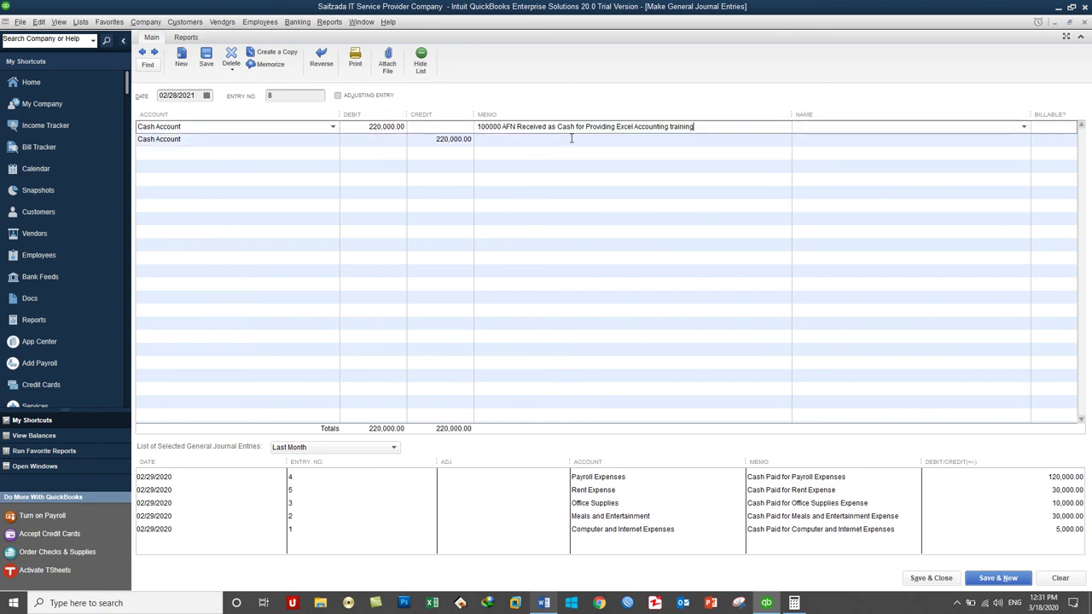
{"action": "double_click", "coordinate": [623, 126]}
{"action": "type", "text": "QuickBooks"}
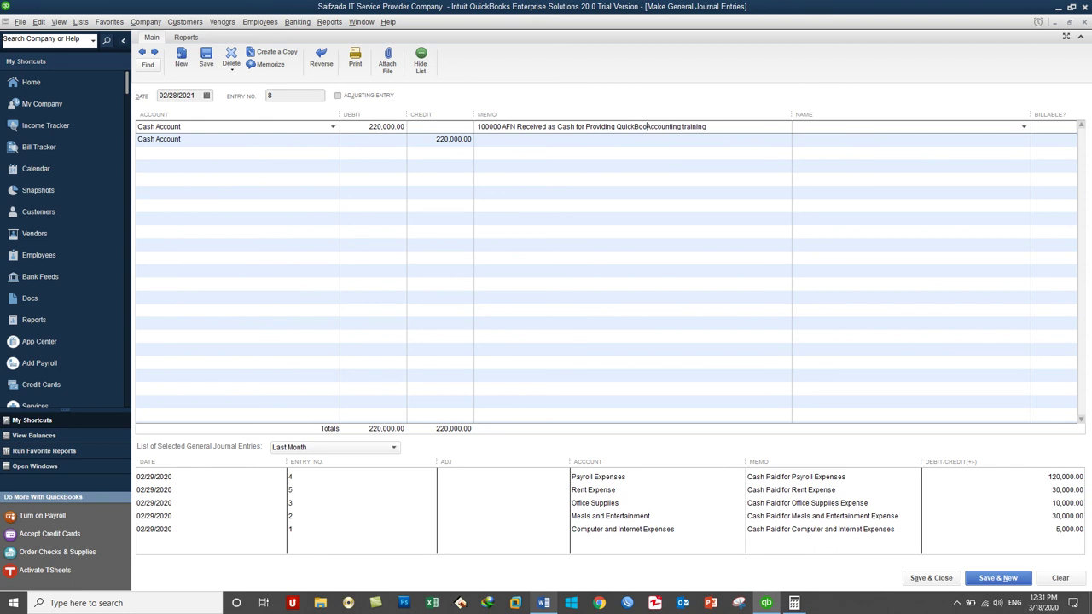
{"action": "key", "text": "Delete"}
{"action": "key", "text": "Delete"}
{"action": "key", "text": "Delete"}
{"action": "key", "text": "Delete"}
{"action": "key", "text": "Delete"}
{"action": "key", "text": "Delete"}
{"action": "key", "text": "Delete"}
{"action": "key", "text": "Delete"}
{"action": "key", "text": "Delete"}
{"action": "key", "text": "Delete"}
{"action": "key", "text": "Delete"}
{"action": "double_click", "coordinate": [480, 126]}
Change the second line's account to Financial Management:Quickbooks training
{"action": "left_click", "coordinate": [331, 141]}
{"action": "left_click", "coordinate": [333, 140]}
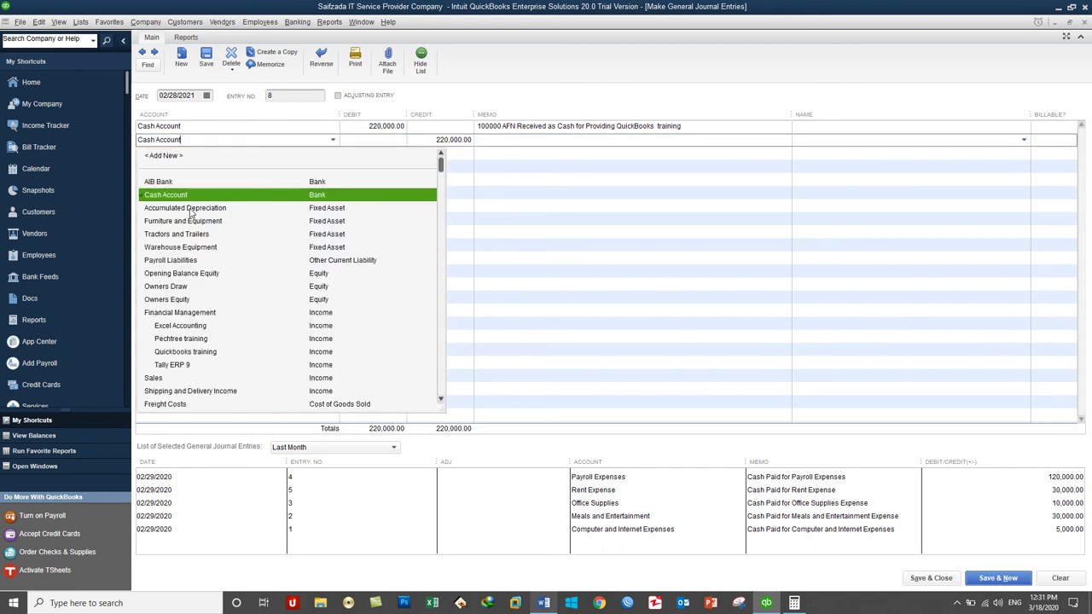
{"action": "scroll", "coordinate": [252, 320], "scroll_direction": "down", "scroll_amount": 3}
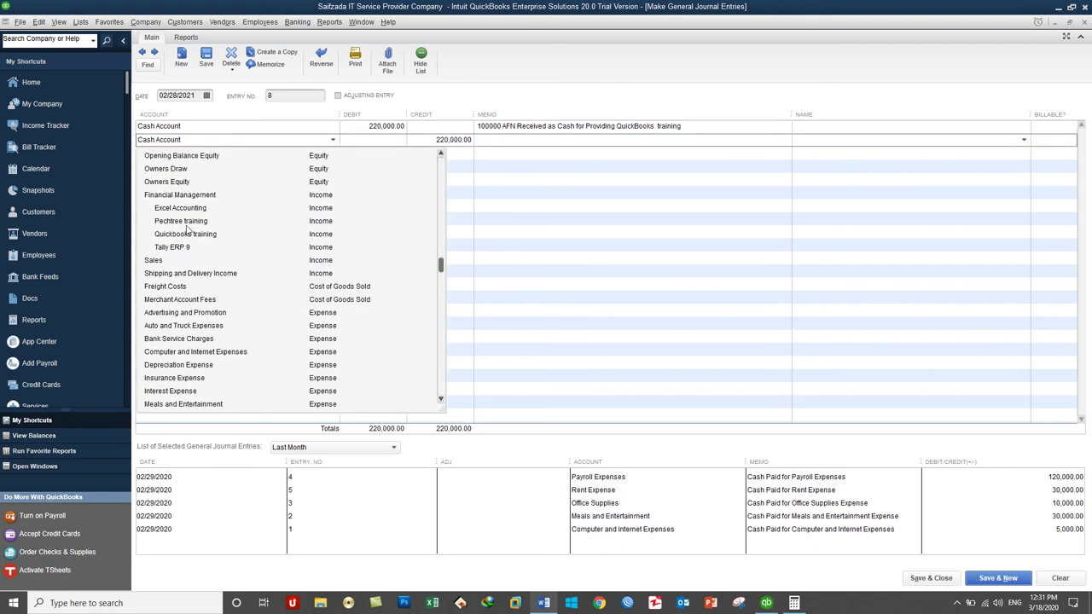
{"action": "left_click", "coordinate": [186, 234]}
Set the amount in both memo lines of entry 8 to 220000
{"action": "left_click", "coordinate": [475, 126]}
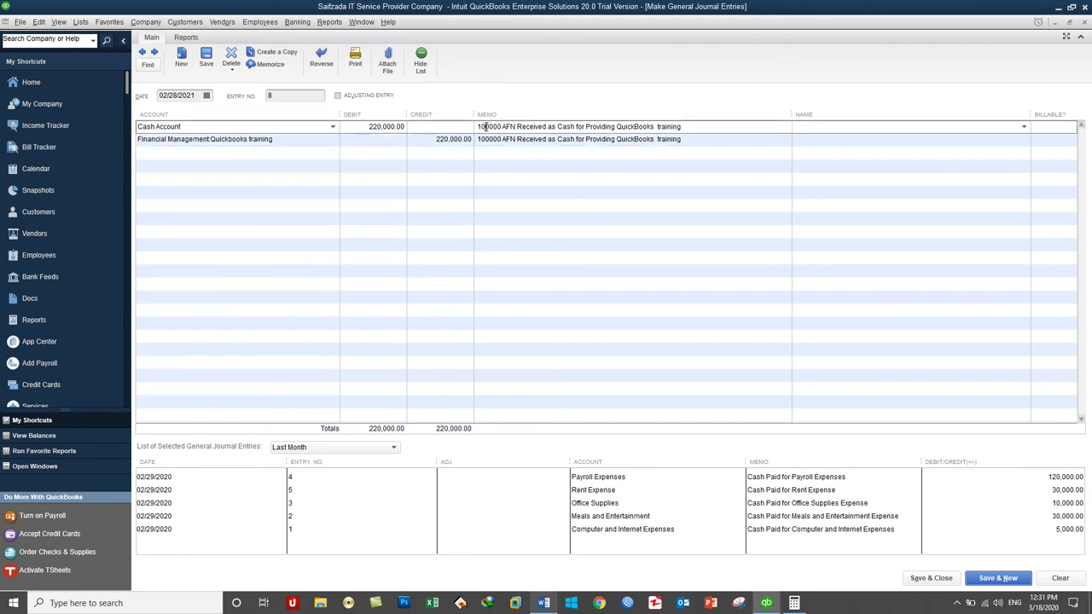
{"action": "double_click", "coordinate": [487, 127]}
{"action": "type", "text": "220000"}
{"action": "left_click", "coordinate": [480, 139]}
{"action": "double_click", "coordinate": [483, 137]}
{"action": "type", "text": "2200"}
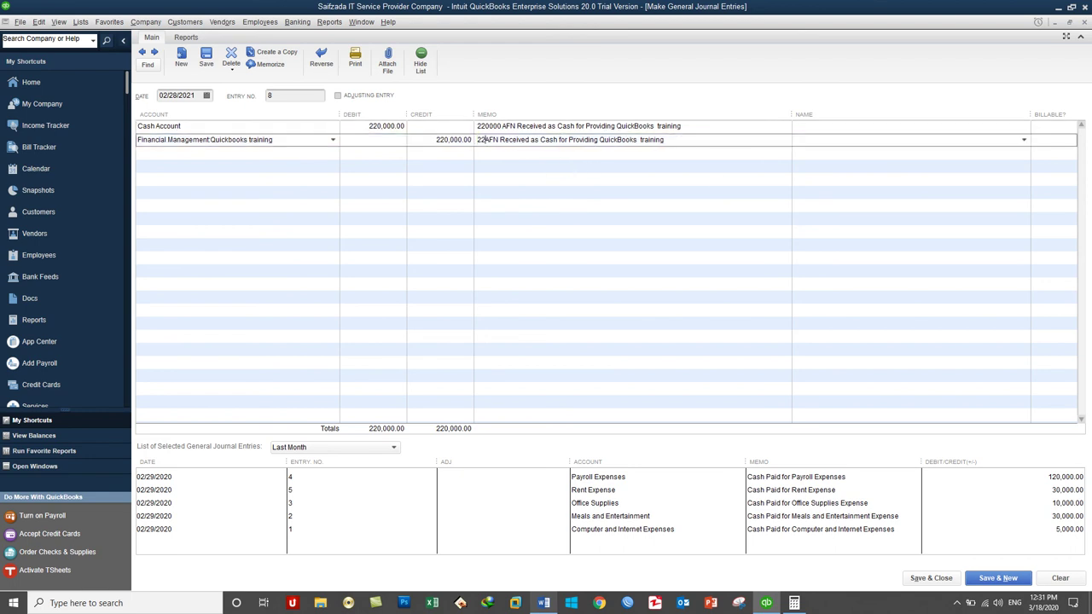
{"action": "type", "text": "00"}
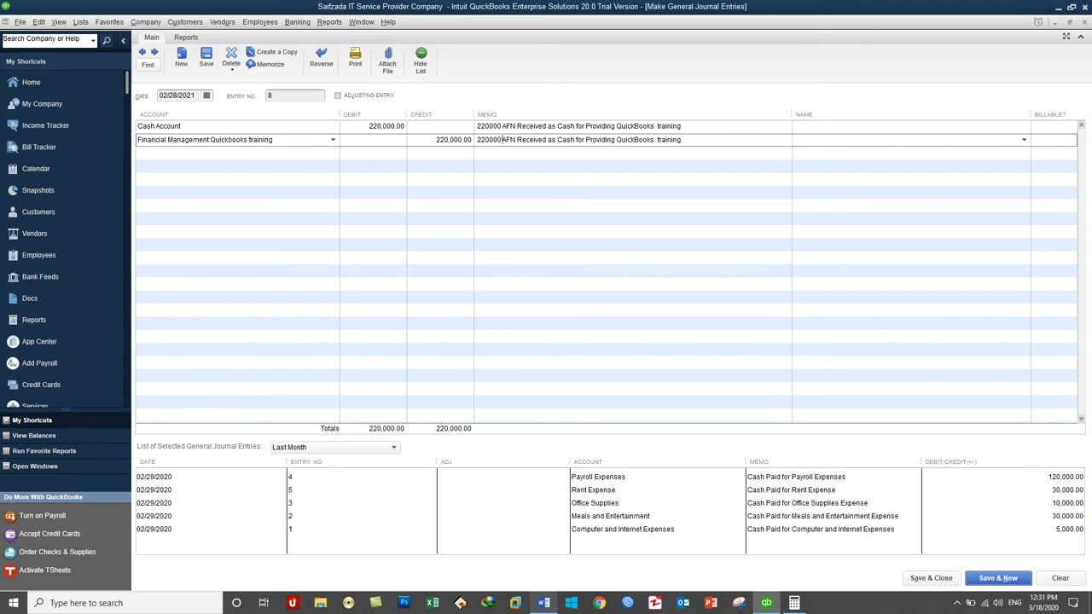
{"action": "left_click", "coordinate": [502, 152]}
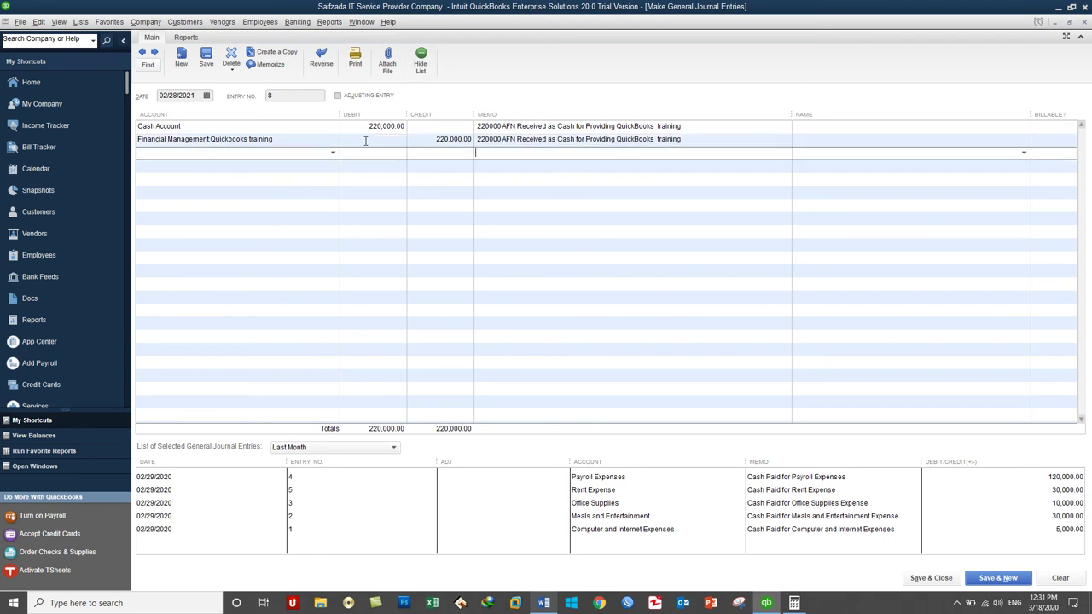
Date entry 8 03/10/2021 and save it, accepting the future date and opening a new entry
{"action": "left_click", "coordinate": [206, 96]}
{"action": "left_click", "coordinate": [251, 114]}
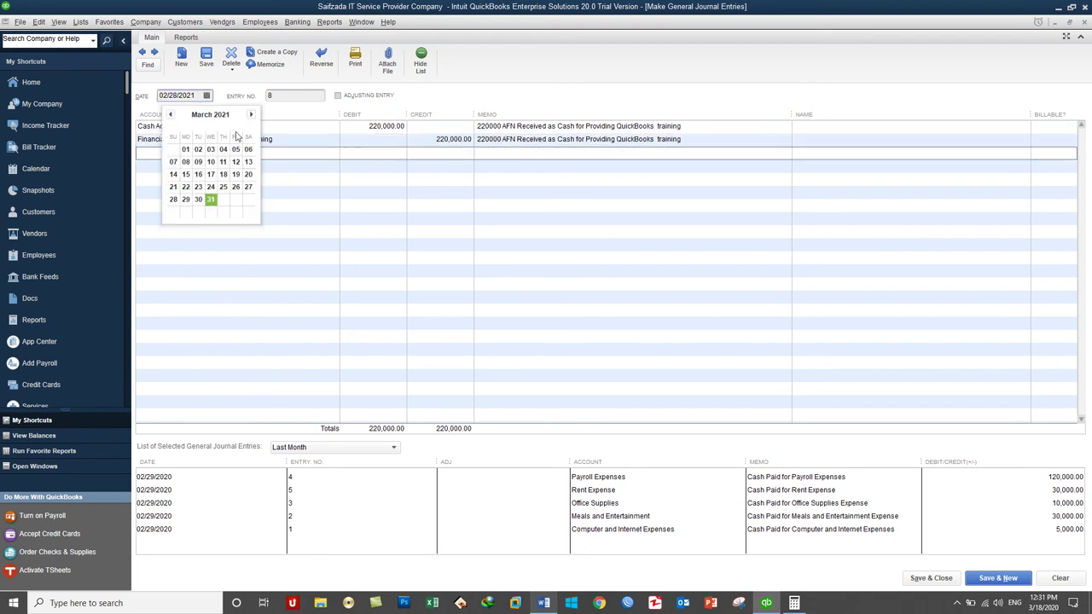
{"action": "left_click", "coordinate": [211, 161]}
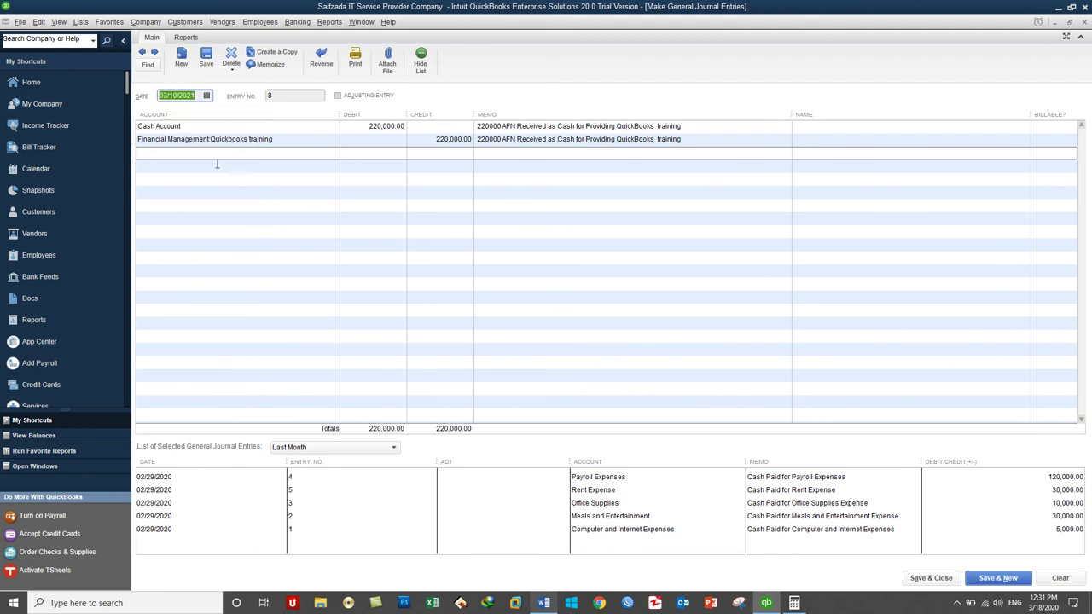
{"action": "left_click", "coordinate": [992, 579]}
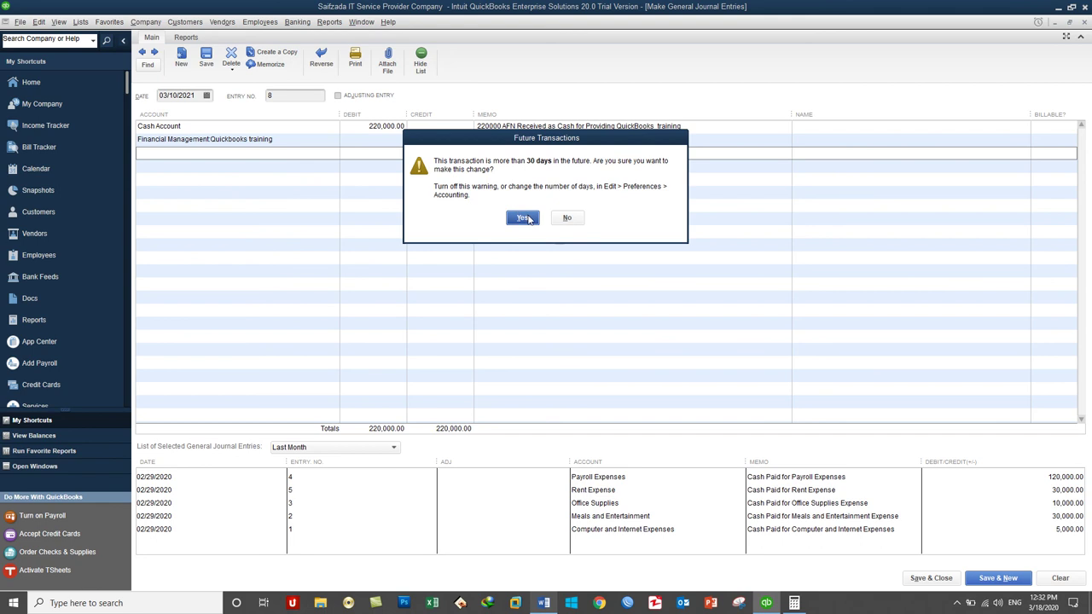
{"action": "left_click", "coordinate": [523, 218]}
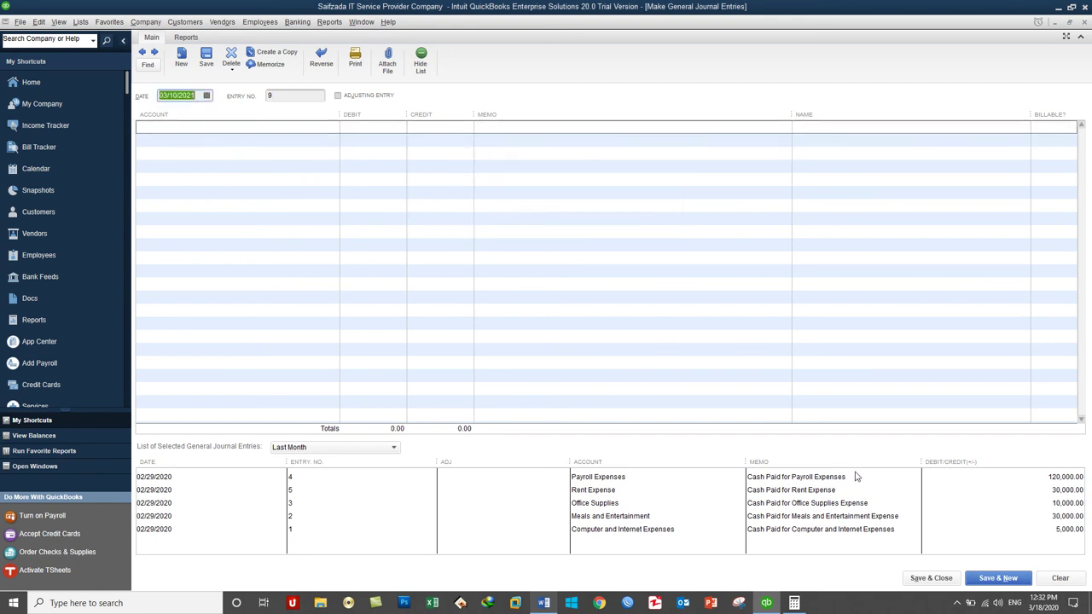
Consult the Word income table, put Cash Account on the first line of entry 9 and debit it 220000
{"action": "left_click", "coordinate": [545, 604]}
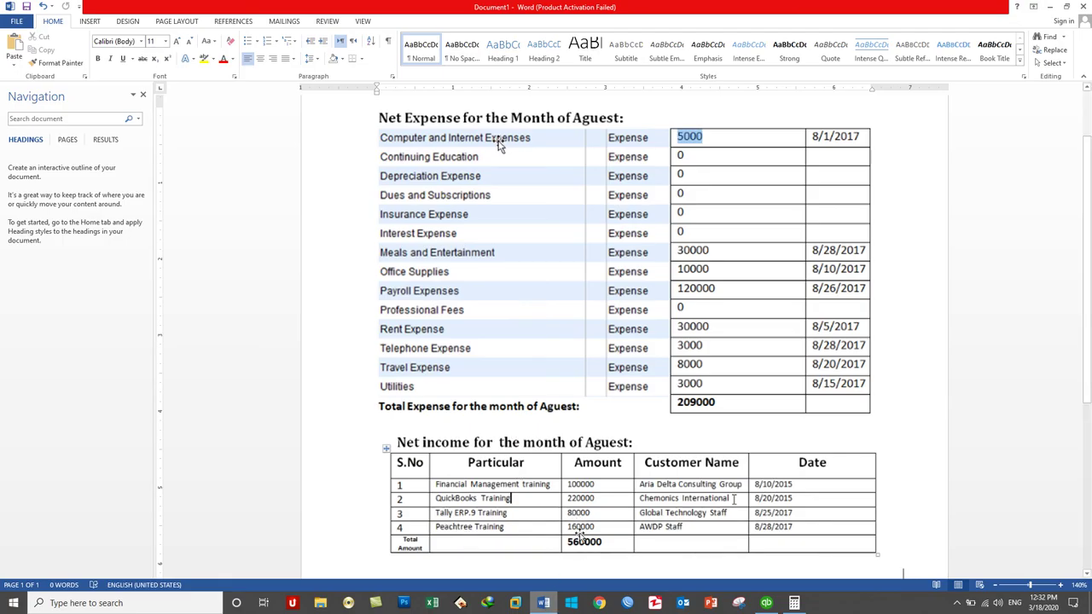
{"action": "left_click", "coordinate": [542, 603]}
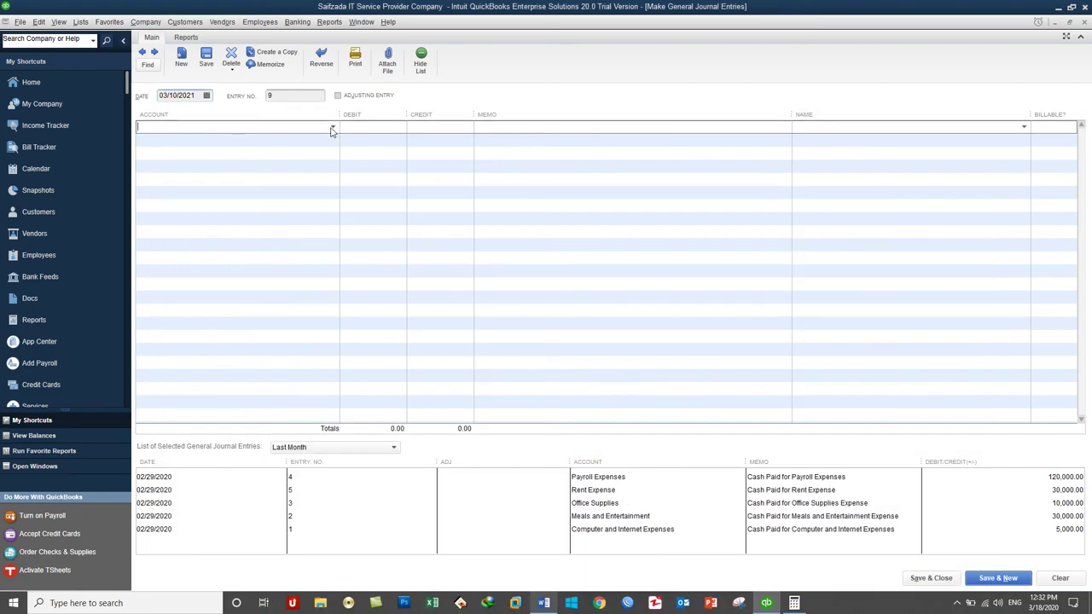
{"action": "left_click", "coordinate": [332, 127]}
{"action": "left_click", "coordinate": [177, 183]}
{"action": "left_click", "coordinate": [543, 603]}
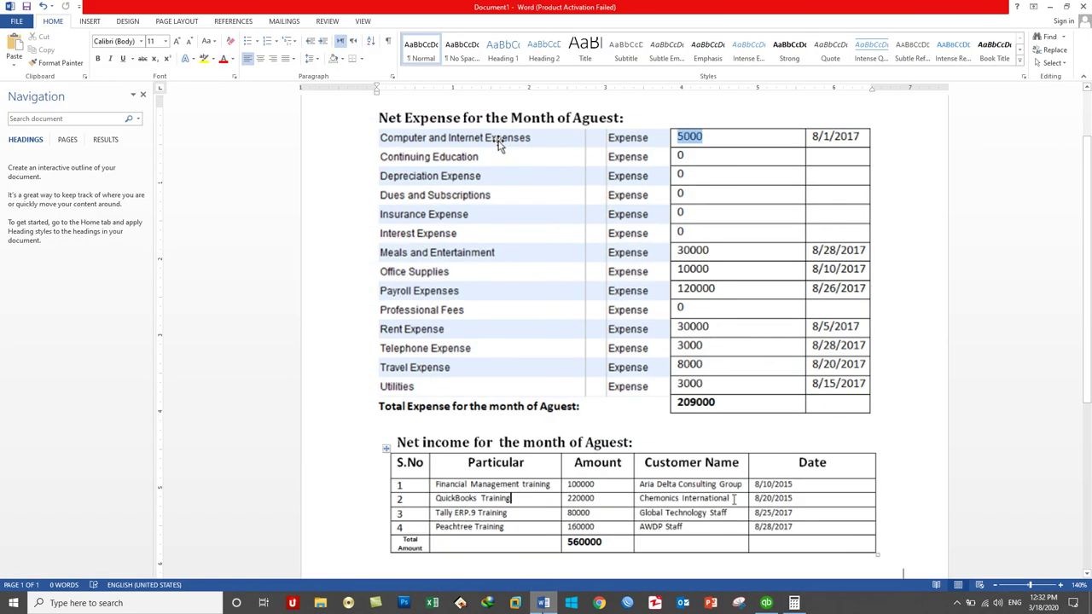
{"action": "key", "text": "alt+Tab"}
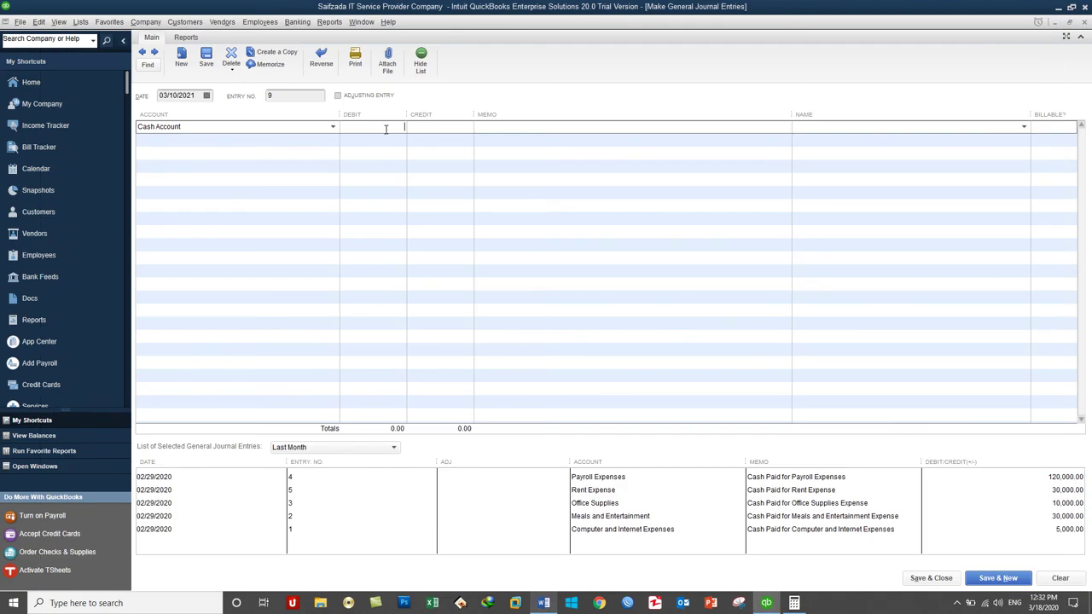
{"action": "type", "text": "22000"}
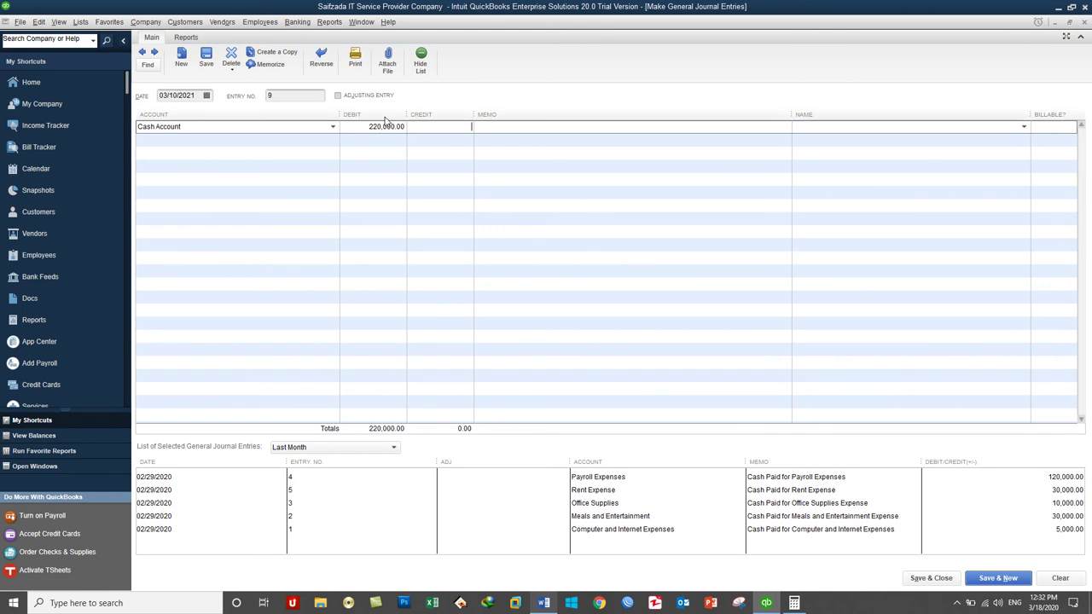
Set the second line's account in entry 9 to Financial Management:Tally ERP 9
{"action": "left_click", "coordinate": [320, 139]}
{"action": "left_click", "coordinate": [333, 140]}
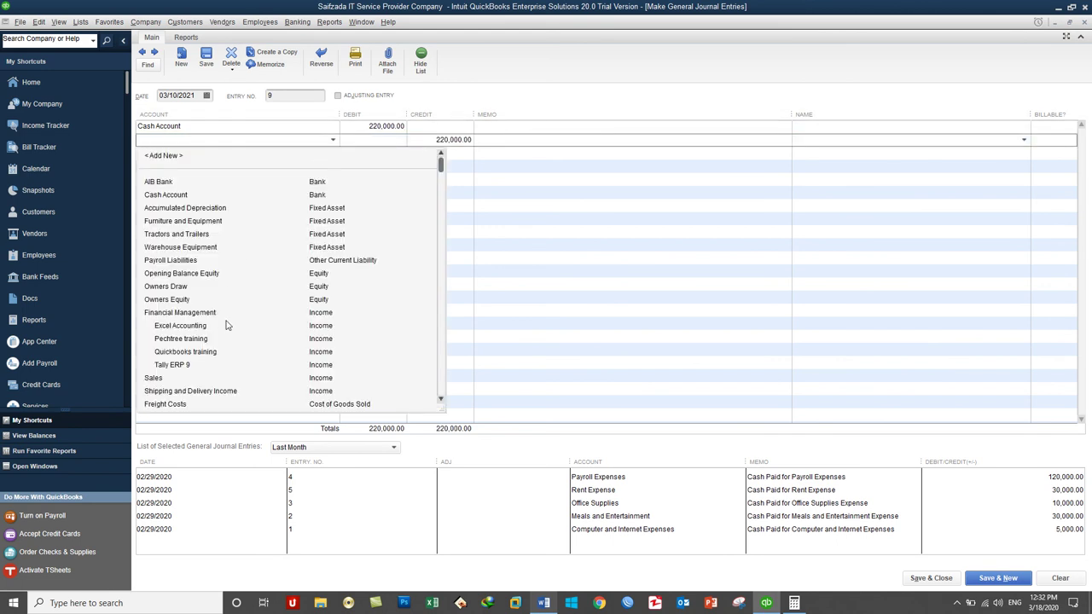
{"action": "left_click", "coordinate": [182, 367]}
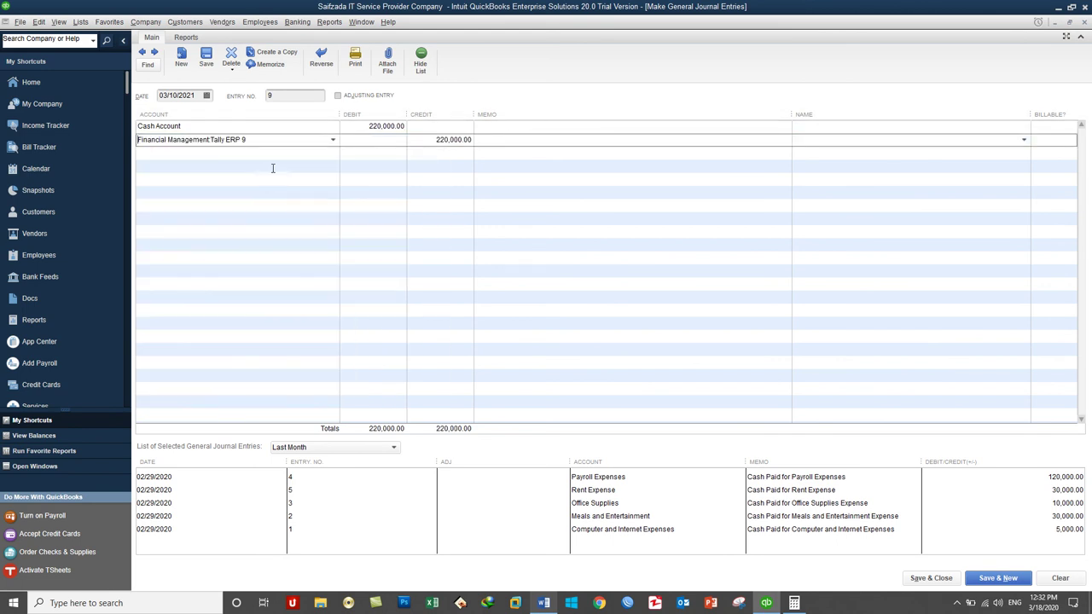
Add a third line for Financial Management:Pechtree training and credit it 160000, the amount in the Word income table
{"action": "left_click", "coordinate": [332, 154]}
{"action": "left_click", "coordinate": [332, 153]}
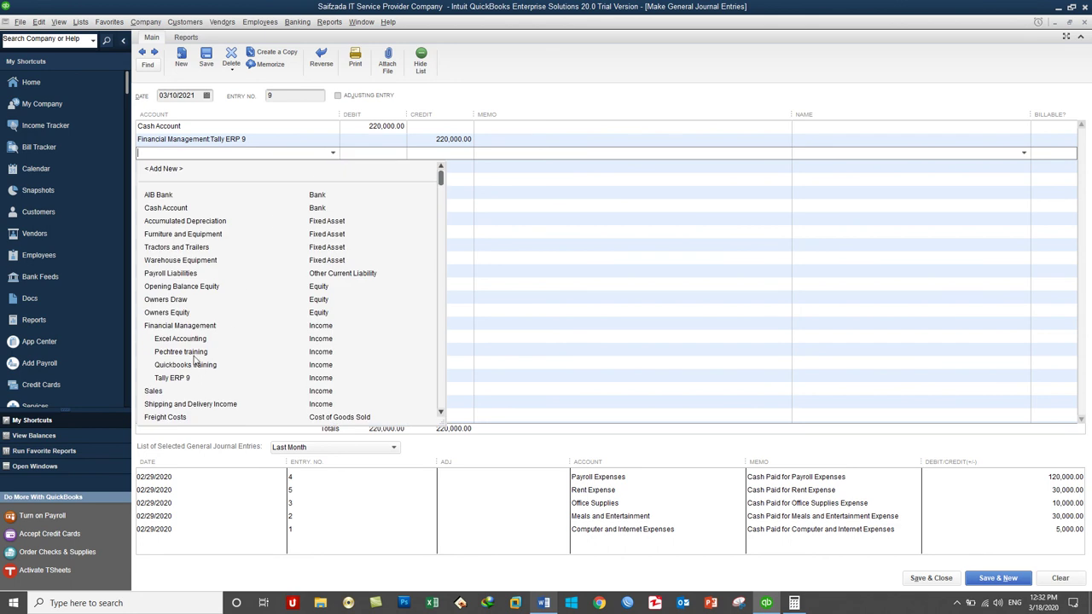
{"action": "left_click", "coordinate": [195, 353]}
{"action": "left_click", "coordinate": [543, 604]}
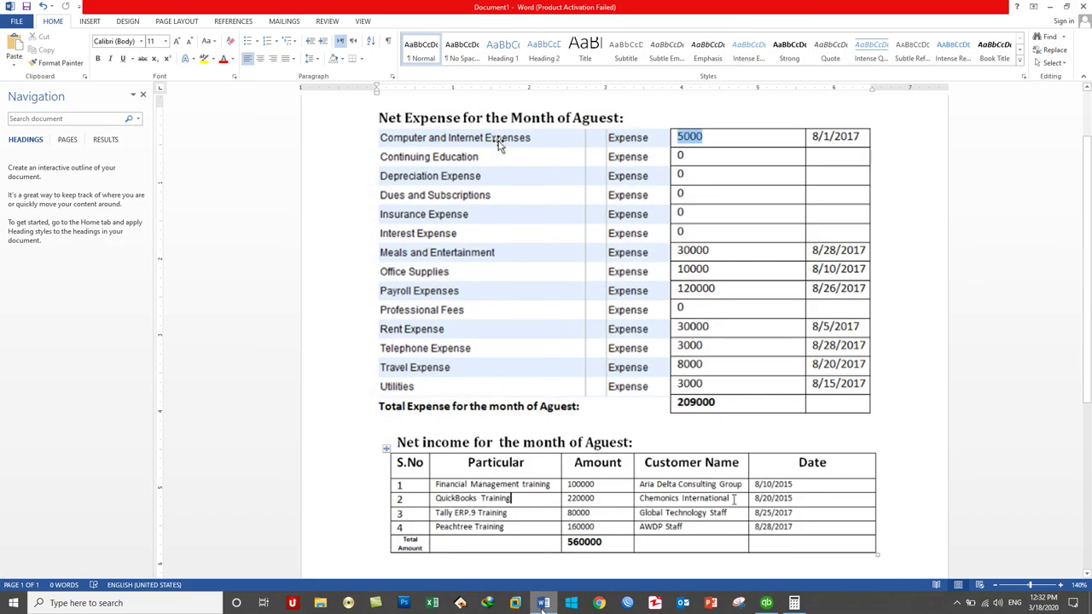
{"action": "key", "text": "alt+Tab"}
{"action": "left_click", "coordinate": [427, 154]}
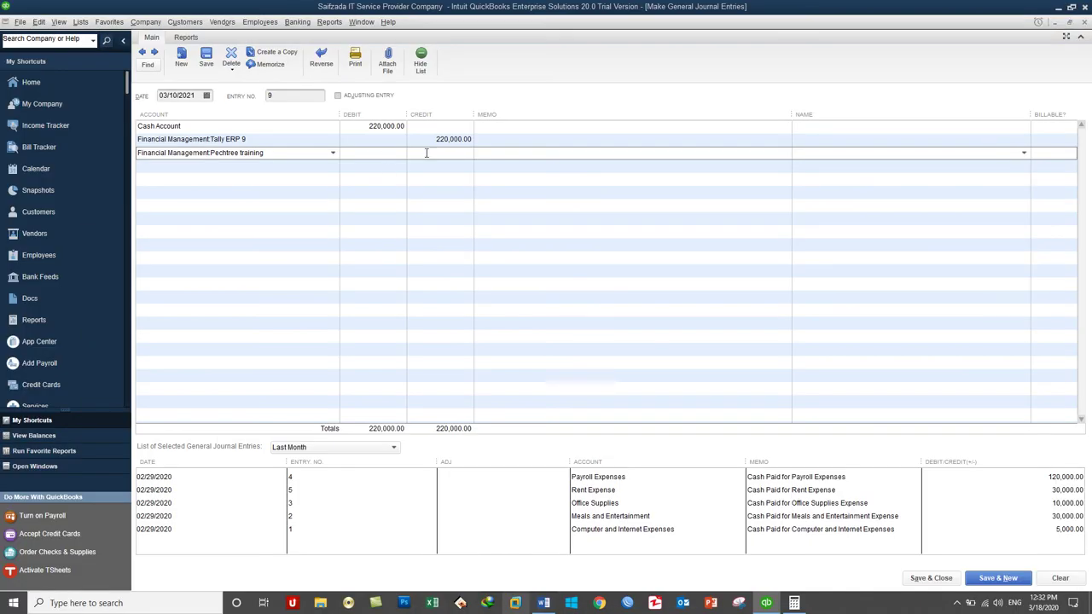
{"action": "type", "text": "160000"}
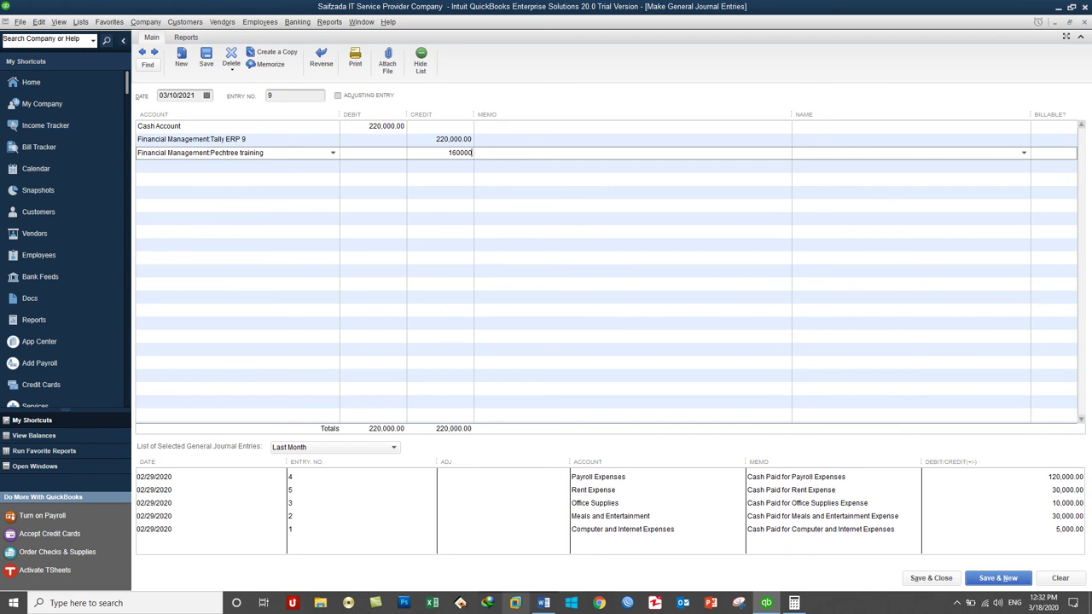
Set the credit on the Tally ERP 9 line to 80000
{"action": "left_click", "coordinate": [454, 139]}
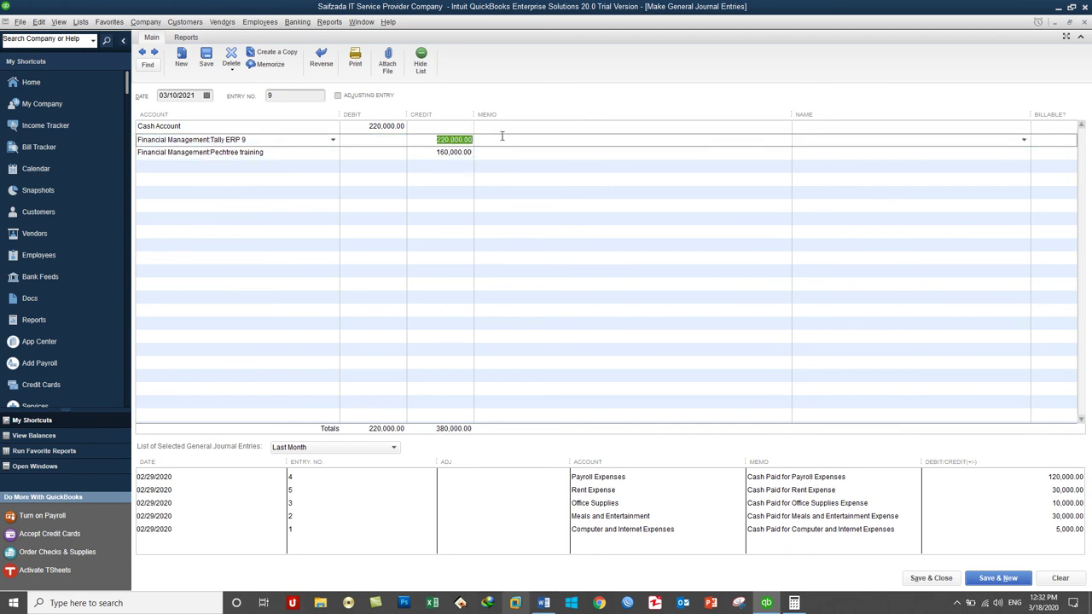
{"action": "type", "text": "80000"}
{"action": "left_click", "coordinate": [502, 137]}
{"action": "left_click", "coordinate": [515, 153]}
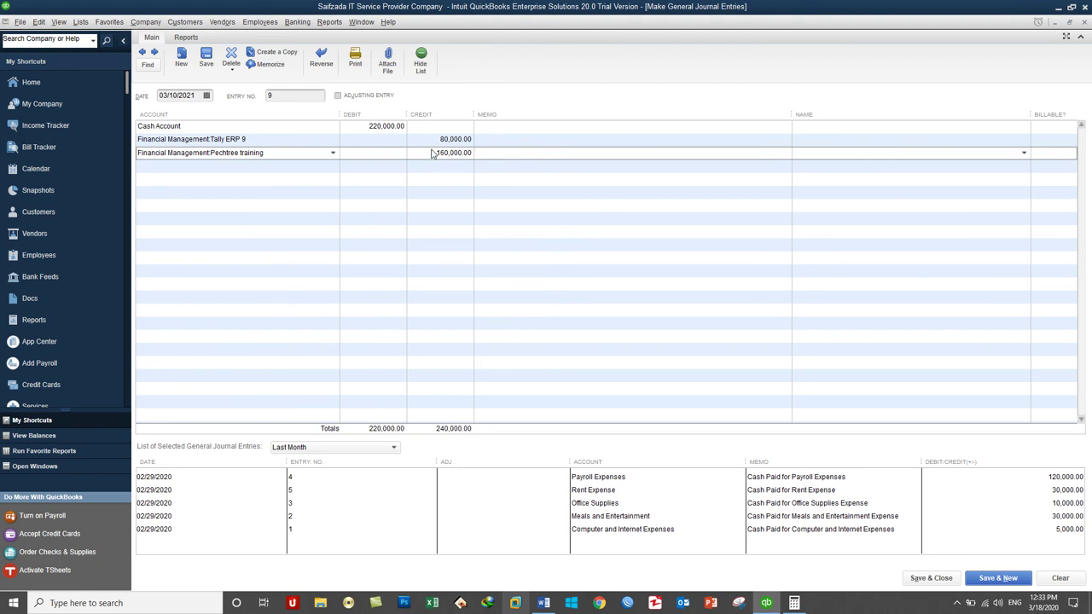
Recheck the income amounts in the Word document and set the Cash Account debit to 240,000
{"action": "left_click", "coordinate": [543, 603]}
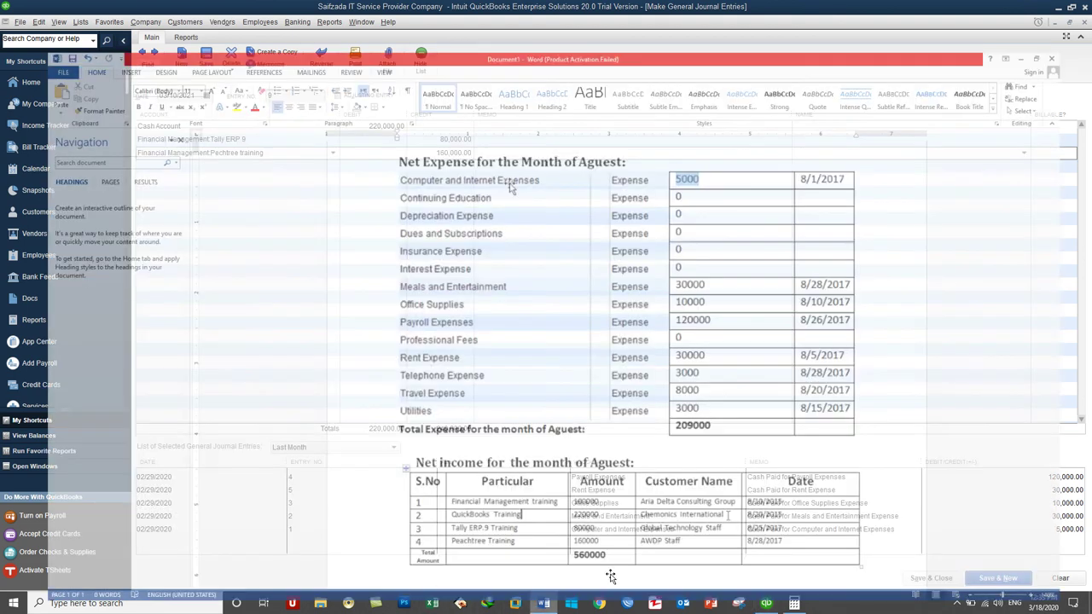
{"action": "left_click", "coordinate": [544, 602]}
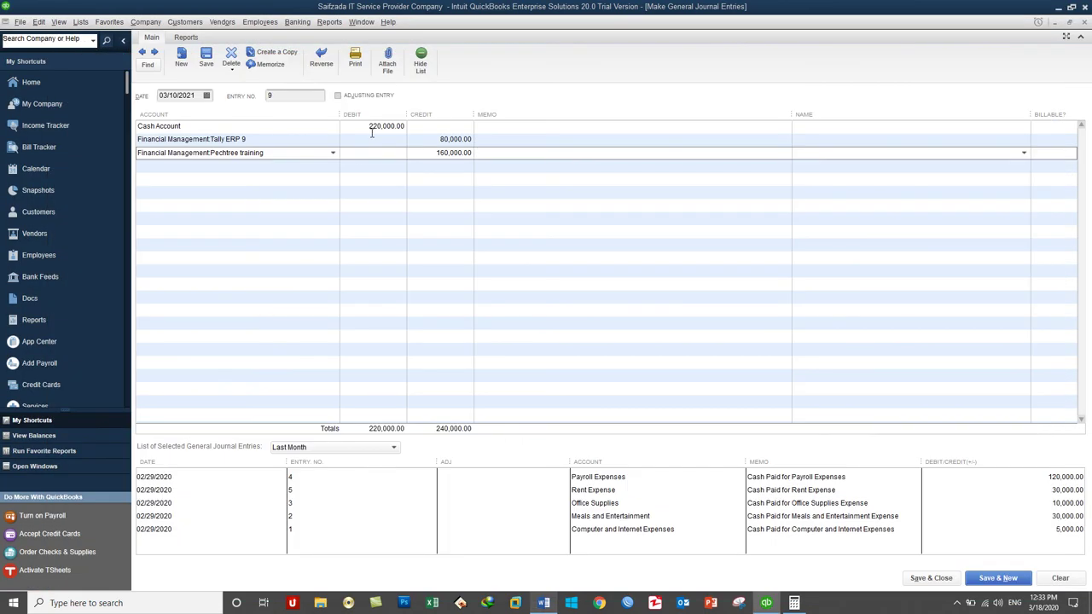
{"action": "left_click", "coordinate": [373, 127]}
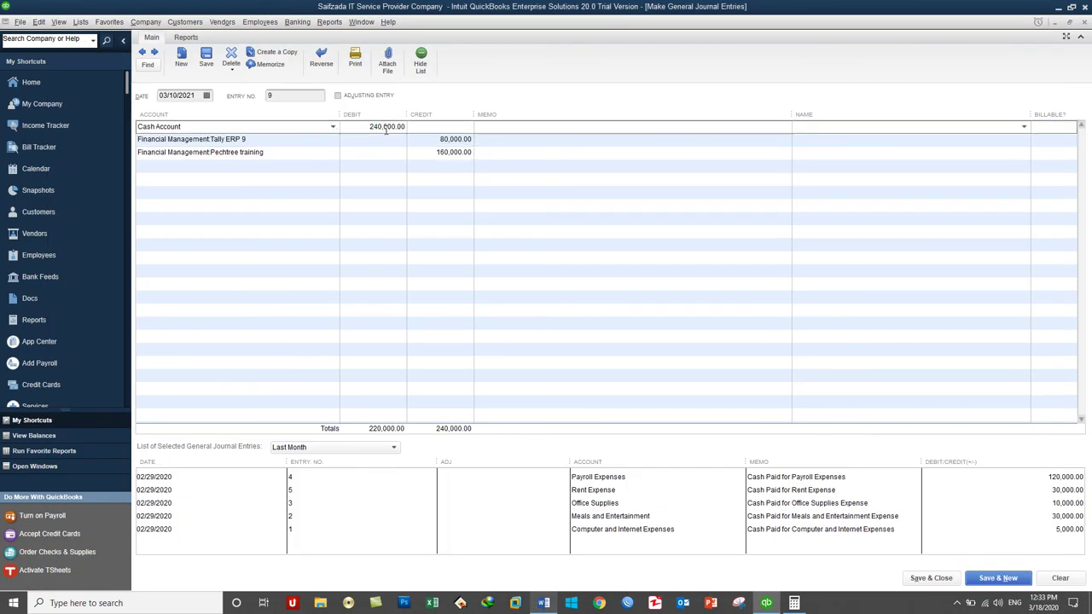
{"action": "type", "text": "4"}
{"action": "left_click", "coordinate": [444, 141]}
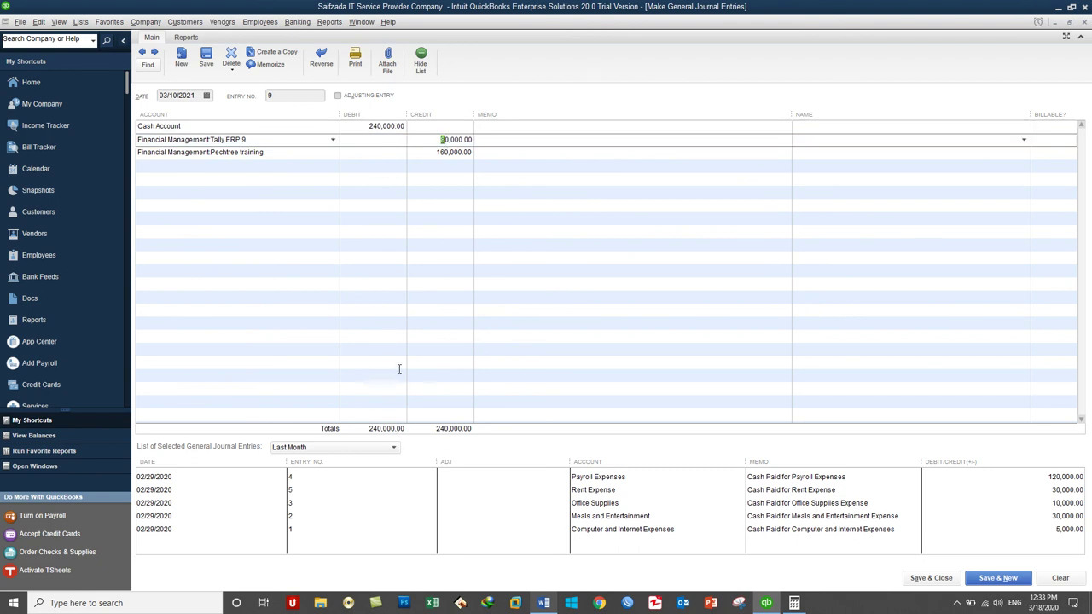
{"action": "key", "text": "Up"}
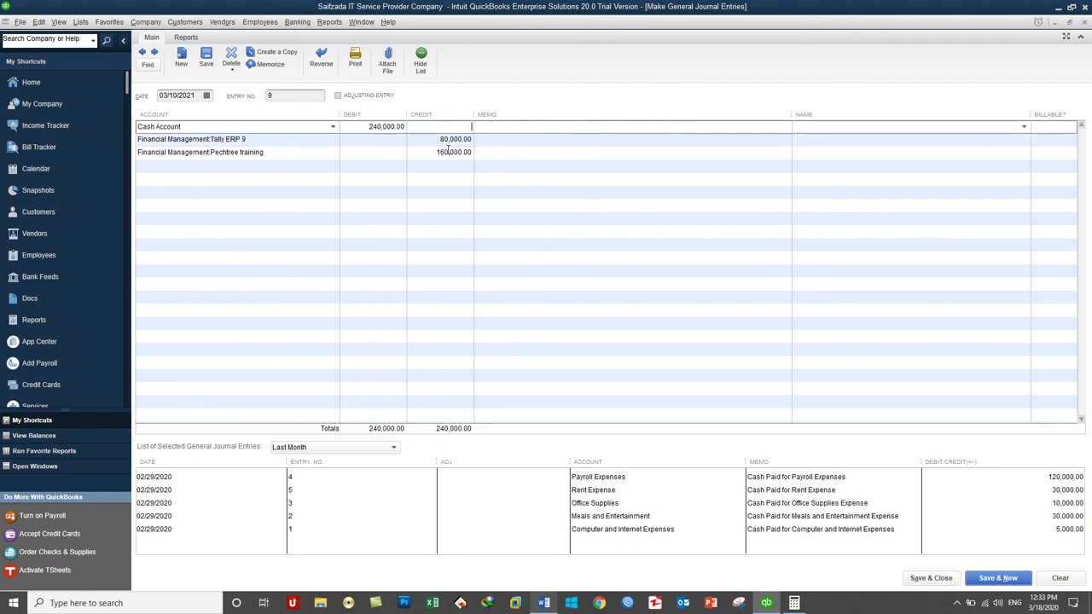
Save and close entry 9, accepting the future date
{"action": "left_click", "coordinate": [514, 157]}
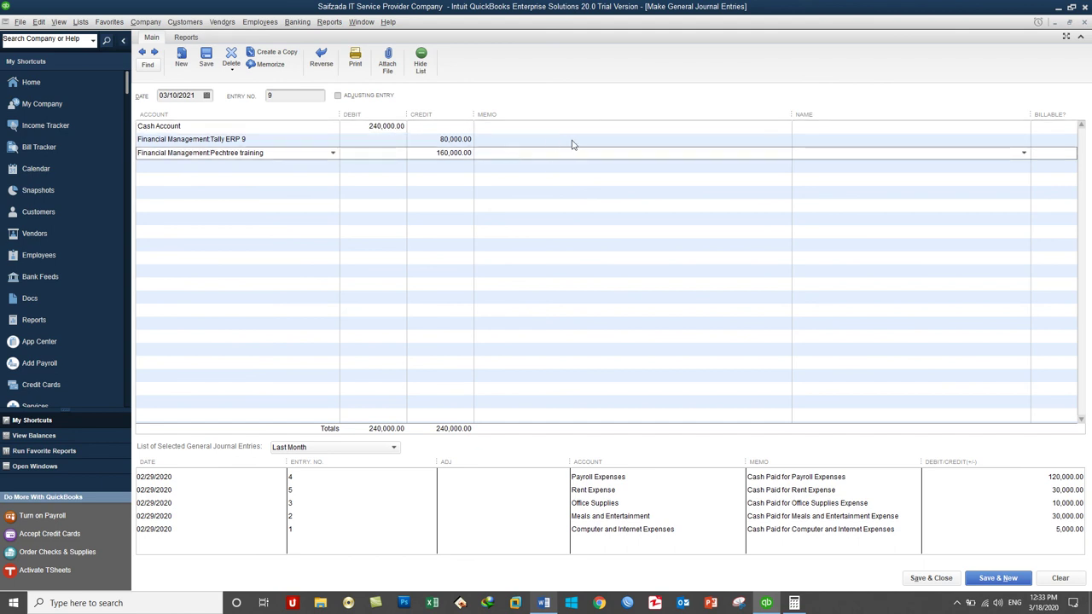
{"action": "left_click", "coordinate": [949, 582]}
{"action": "left_click", "coordinate": [523, 217]}
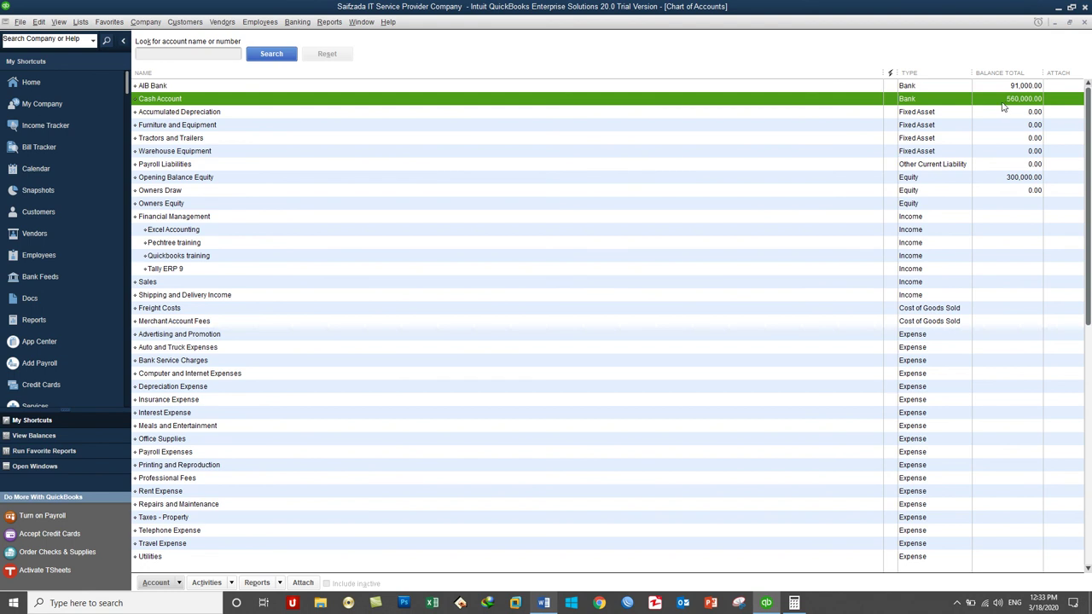
Open the standard Profit & Loss report and set its dates to All
{"action": "left_click", "coordinate": [298, 22]}
{"action": "mouse_move", "coordinate": [320, 30]}
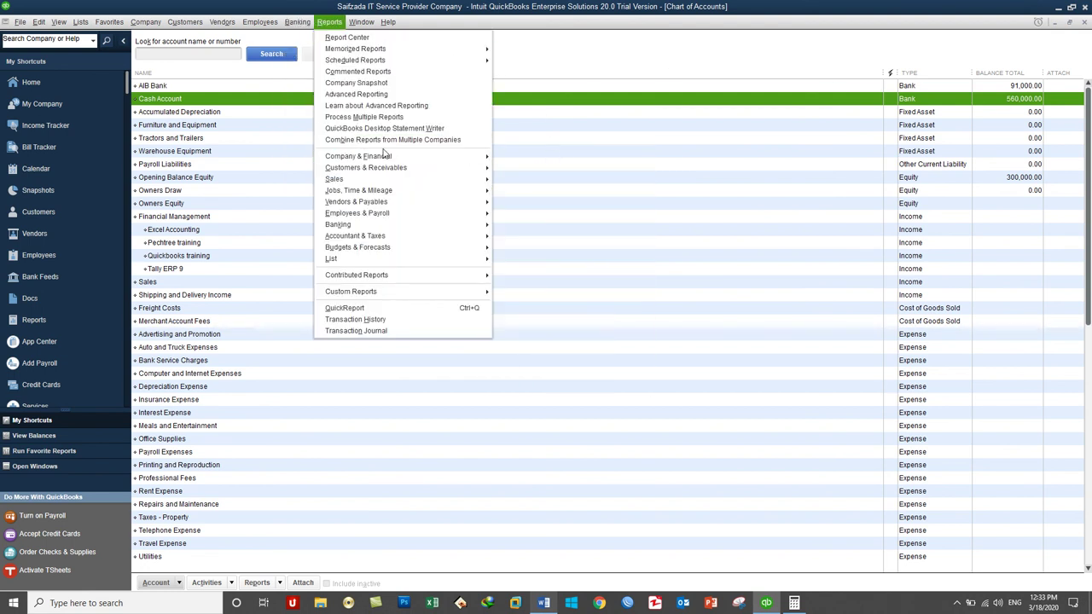
{"action": "mouse_move", "coordinate": [383, 155]}
{"action": "left_click", "coordinate": [543, 157]}
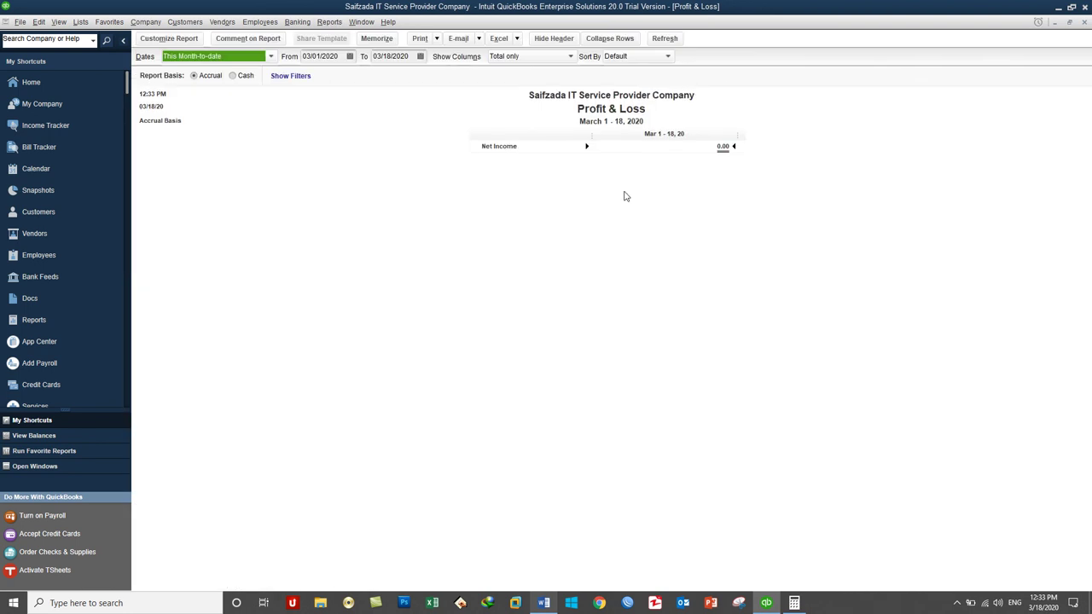
{"action": "key", "text": "a"}
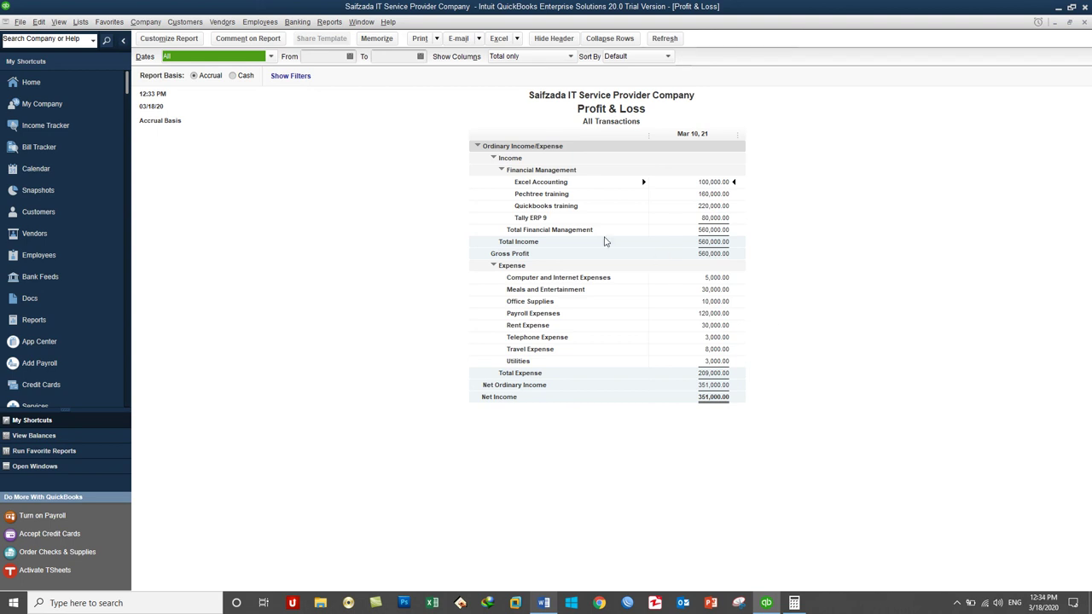
Open the standard Balance Sheet report and set its dates to All
{"action": "left_click", "coordinate": [337, 21]}
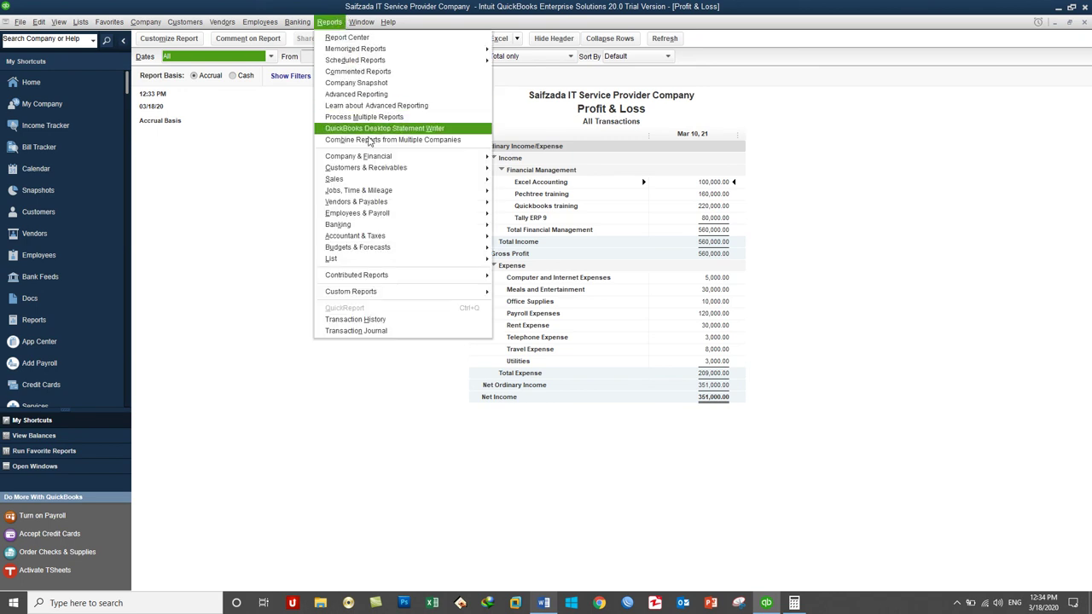
{"action": "mouse_move", "coordinate": [385, 157]}
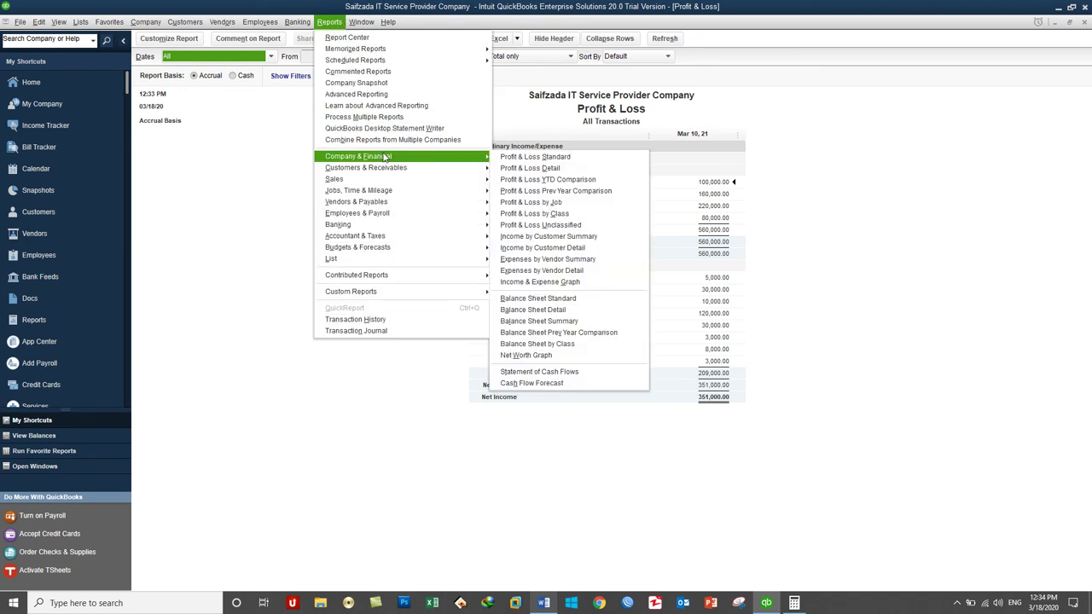
{"action": "left_click", "coordinate": [595, 305]}
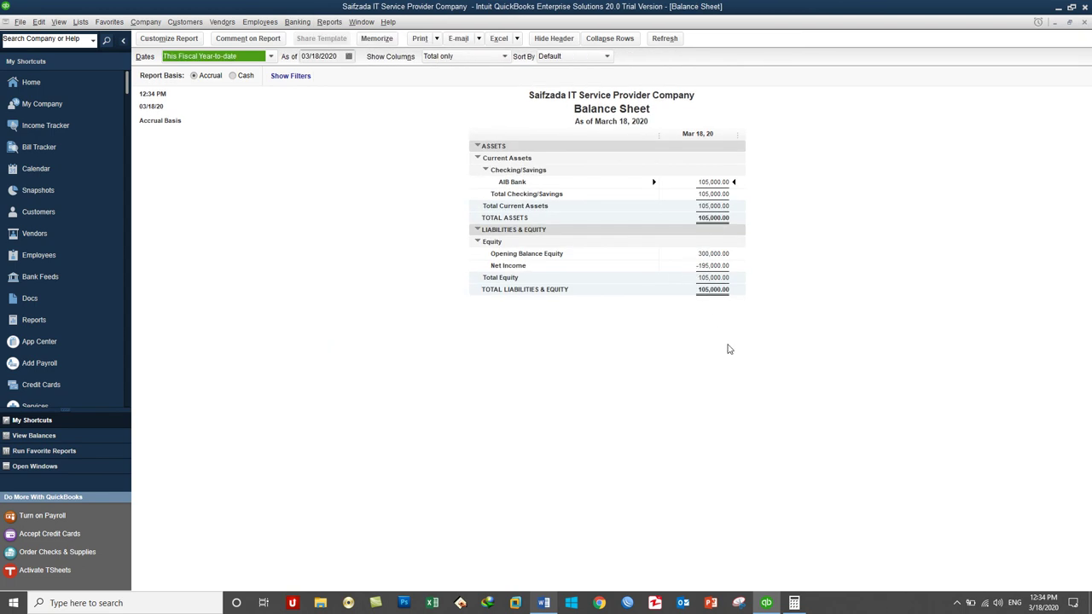
{"action": "key", "text": "a"}
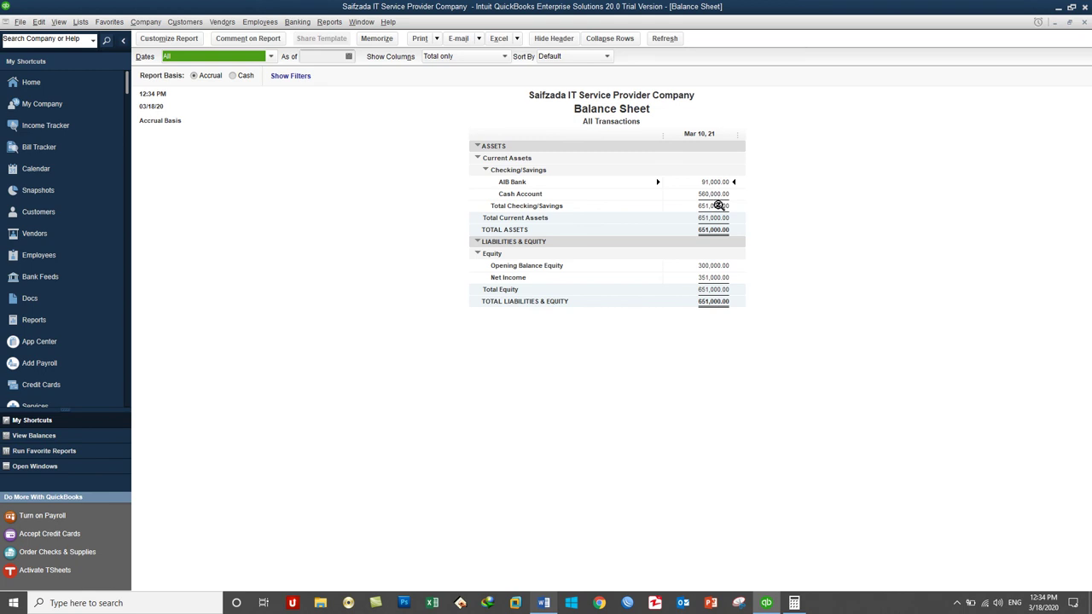
Start general journal entry 10 and debit AIB Bank 5,000,000 on its first line
{"action": "left_click", "coordinate": [164, 24]}
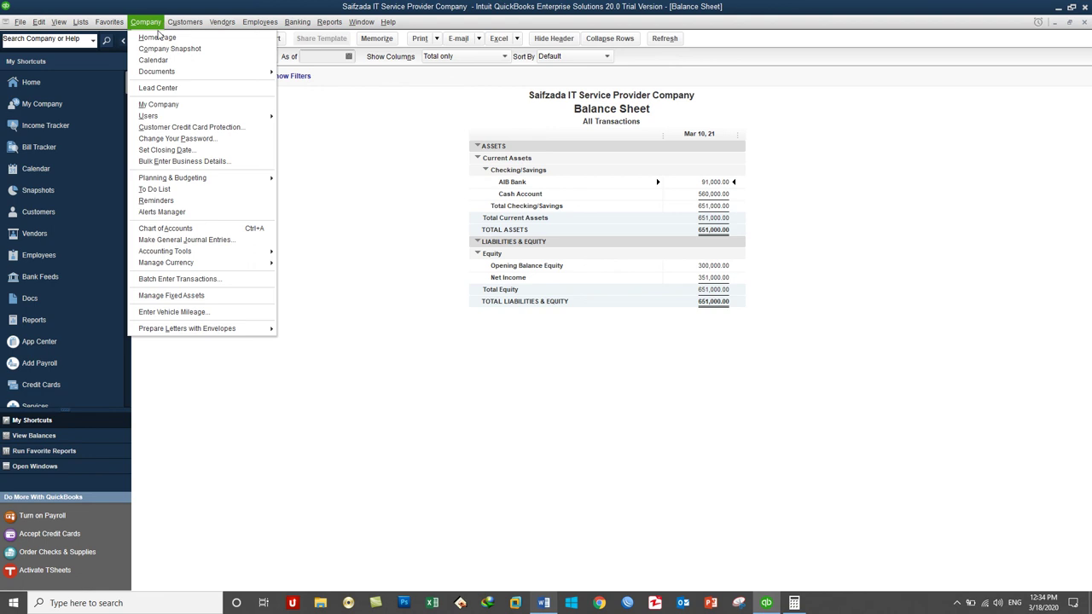
{"action": "left_click", "coordinate": [205, 241]}
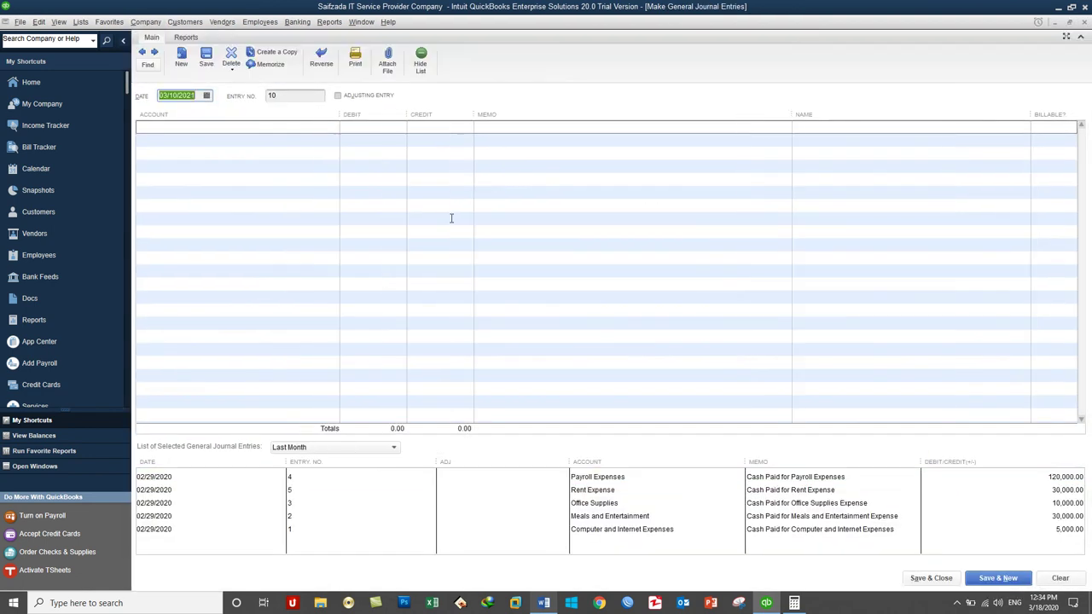
{"action": "left_click", "coordinate": [308, 128]}
{"action": "left_click", "coordinate": [334, 128]}
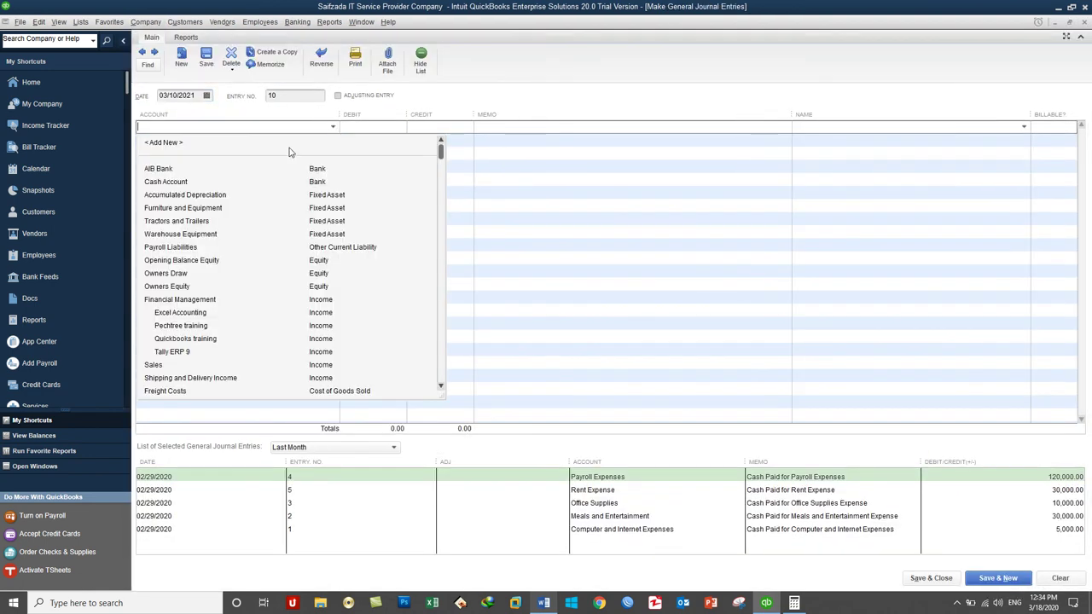
{"action": "left_click", "coordinate": [196, 169]}
{"action": "left_click", "coordinate": [355, 126]}
{"action": "type", "text": "50000"}
{"action": "key", "text": "Tab"}
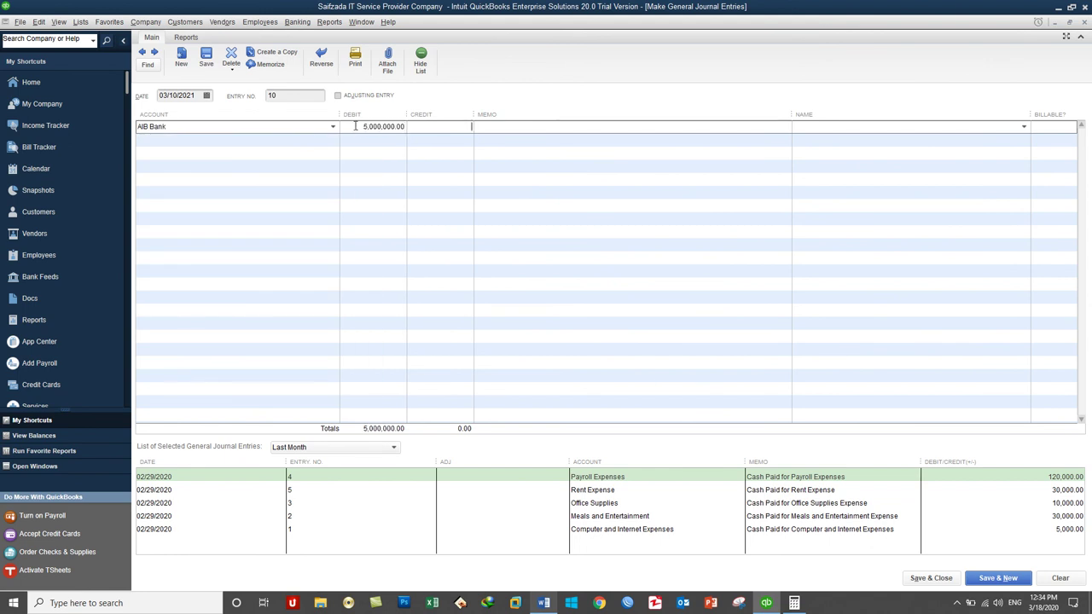
Add Cash Account as the second line of entry 10, credited with 5,000,000
{"action": "left_click", "coordinate": [309, 141]}
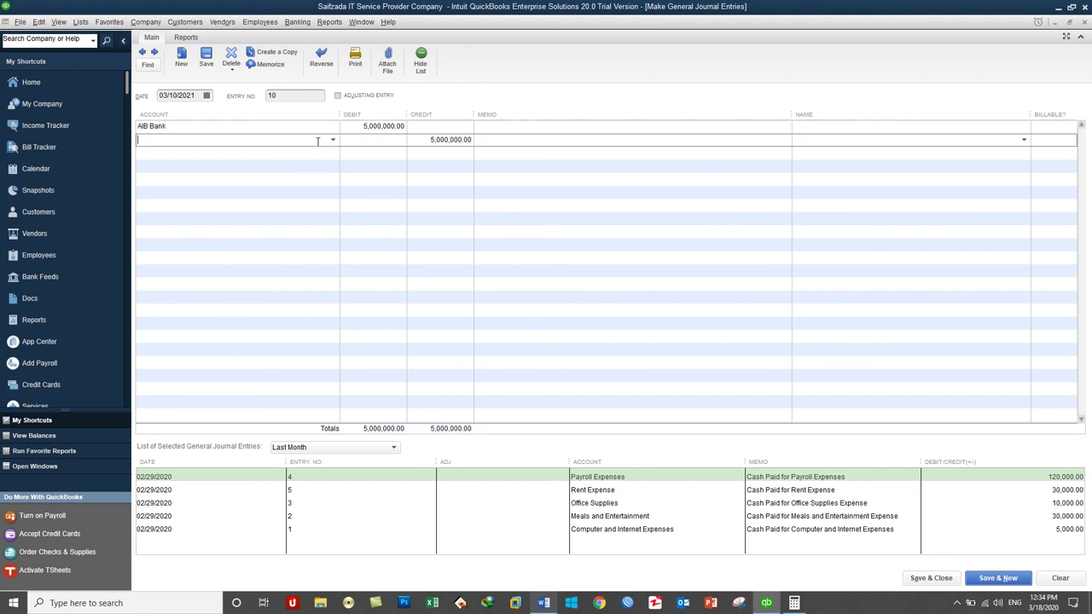
{"action": "left_click", "coordinate": [333, 141]}
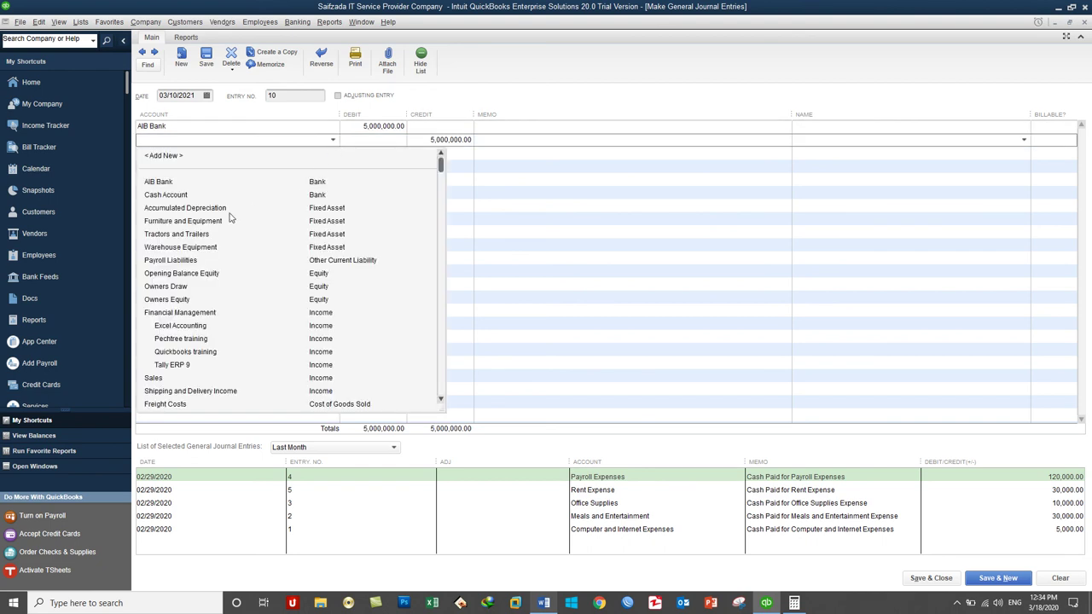
{"action": "left_click", "coordinate": [205, 196]}
Enter the memo "Cash transfer from Cash account to AIB" on both lines of entry 10
{"action": "left_click", "coordinate": [503, 134]}
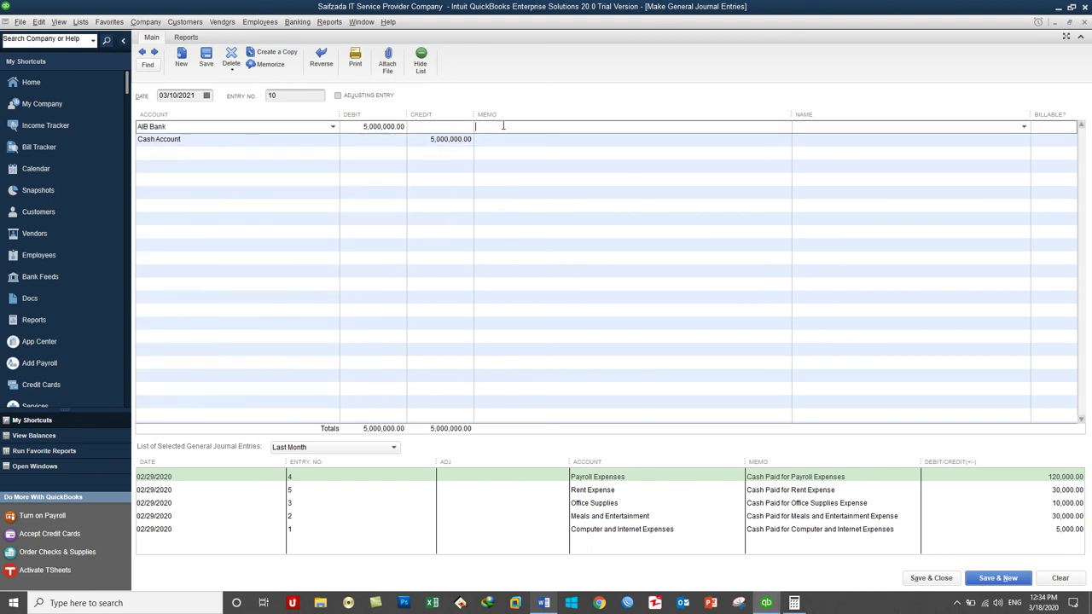
{"action": "type", "text": "Fund"}
{"action": "key", "text": "BackSpace"}
{"action": "key", "text": "BackSpace"}
{"action": "key", "text": "BackSpace"}
{"action": "type", "text": "ash trans"}
{"action": "left_click_drag", "start_coordinate": [615, 126], "coordinate": [476, 127]}
{"action": "left_click", "coordinate": [550, 140]}
{"action": "type", "text": "Cash transfer from Cash account to AIB"}
Date journal entry 10 03/18/2021, then save and close it, accepting the future date
{"action": "left_click", "coordinate": [208, 96]}
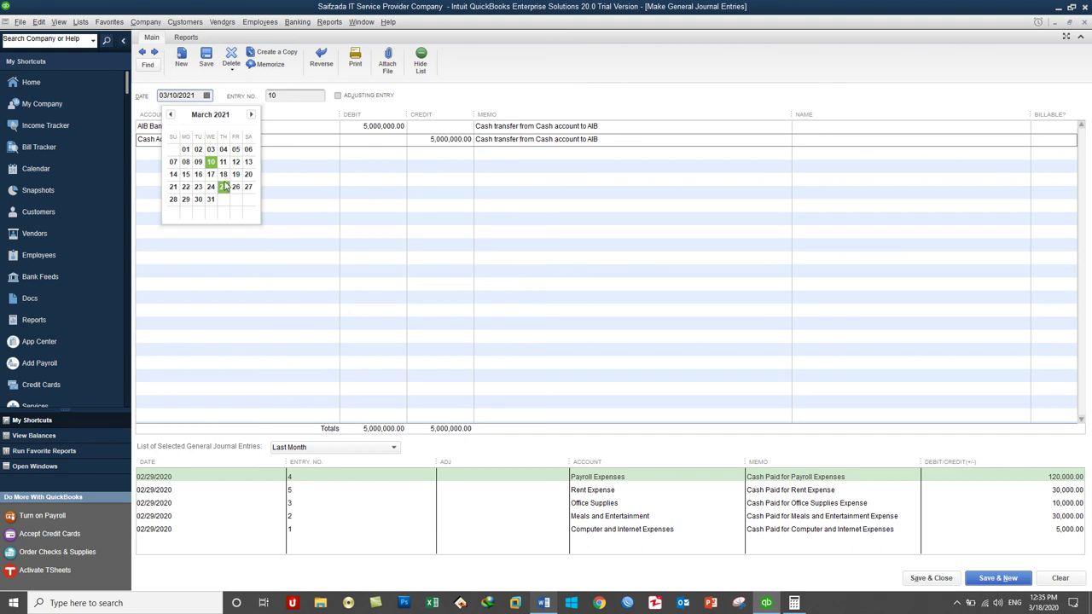
{"action": "left_click", "coordinate": [224, 174]}
{"action": "left_click", "coordinate": [939, 578]}
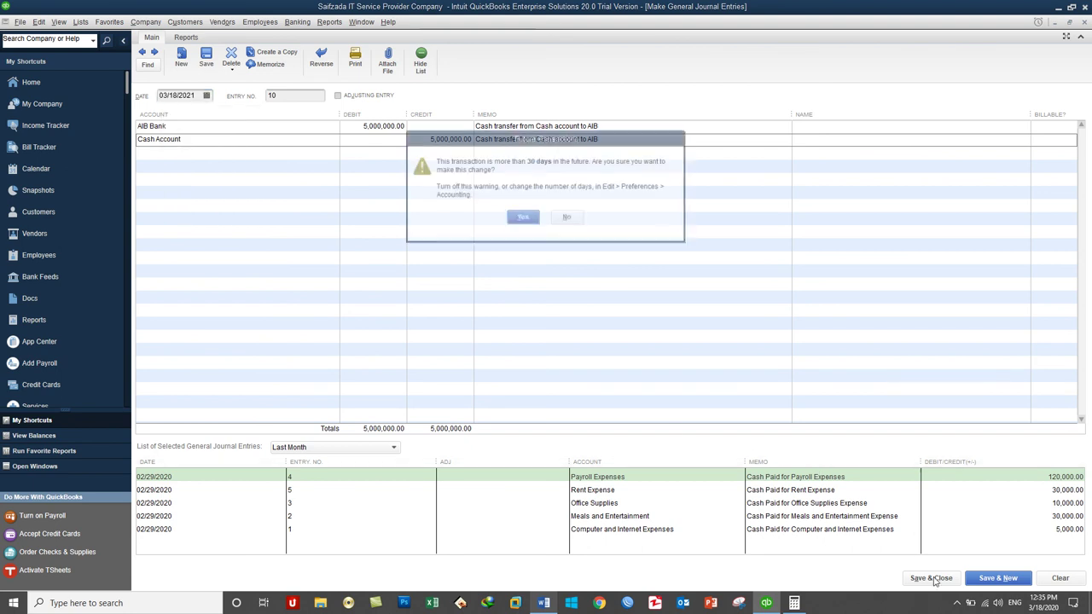
{"action": "left_click", "coordinate": [522, 217]}
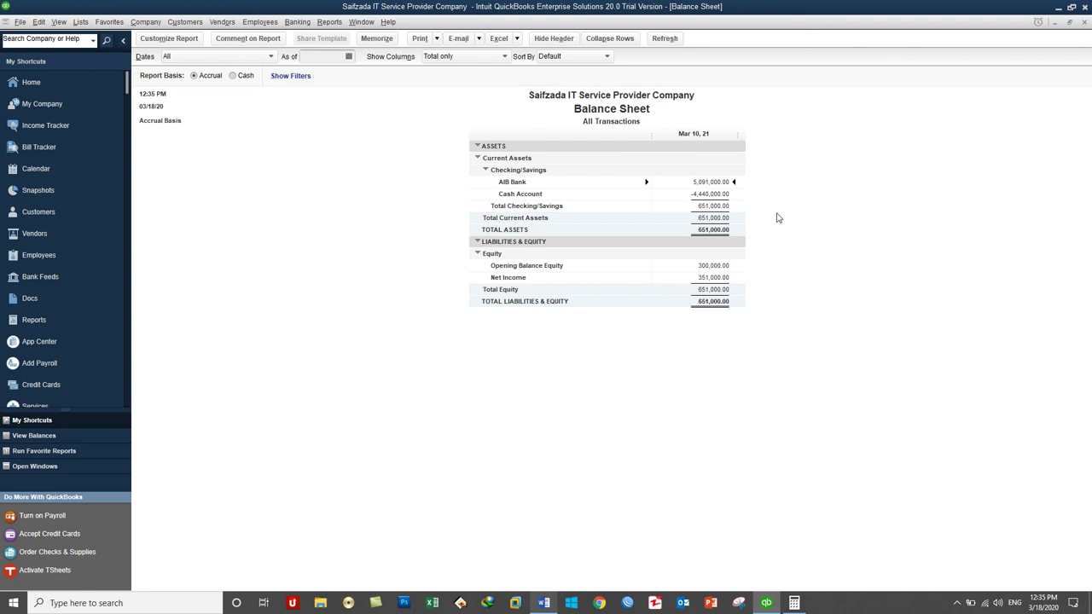
Reopen general journal entry 10 and set its AIB Bank debit to 500,000
{"action": "left_click", "coordinate": [145, 21]}
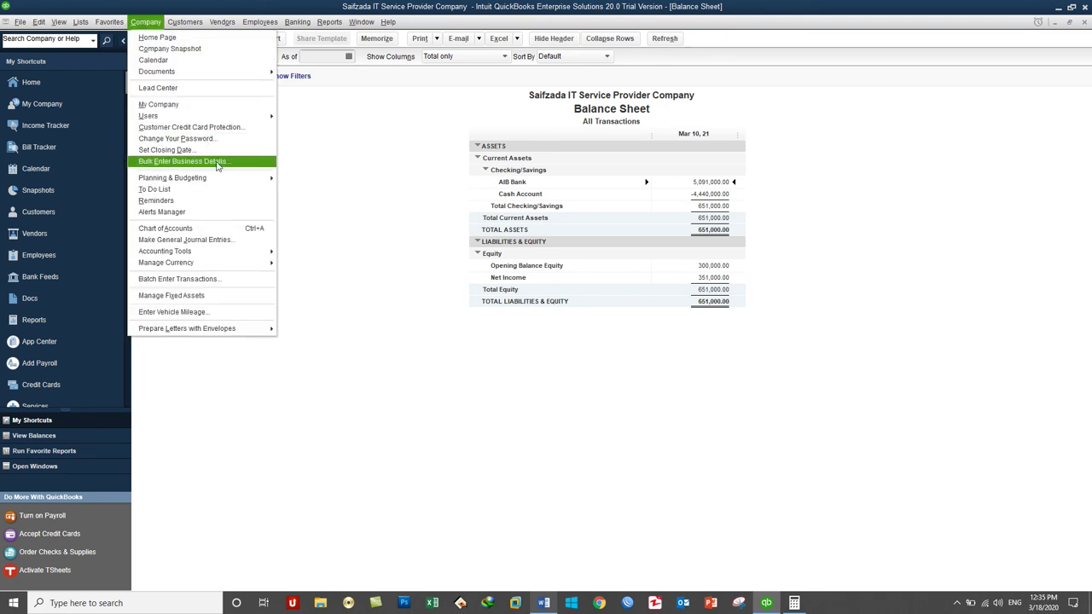
{"action": "left_click", "coordinate": [221, 242]}
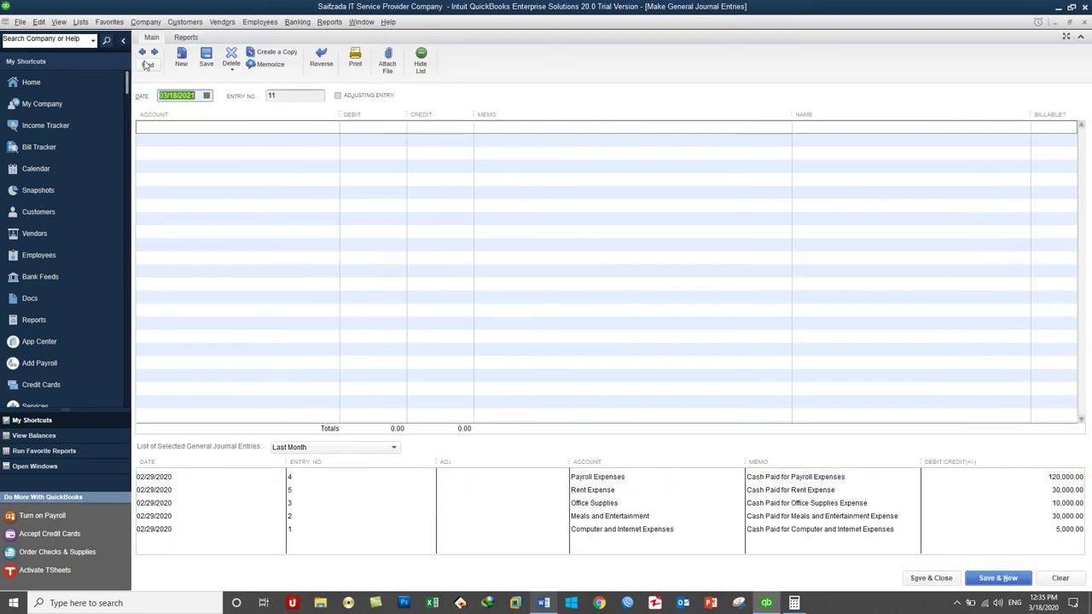
{"action": "left_click", "coordinate": [141, 53]}
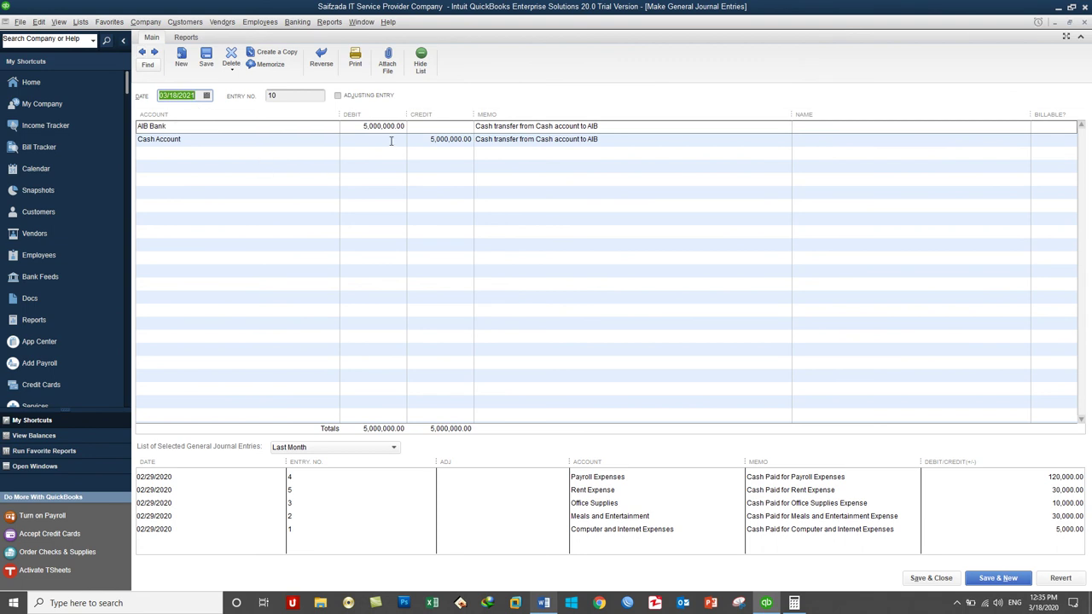
{"action": "left_click", "coordinate": [366, 127]}
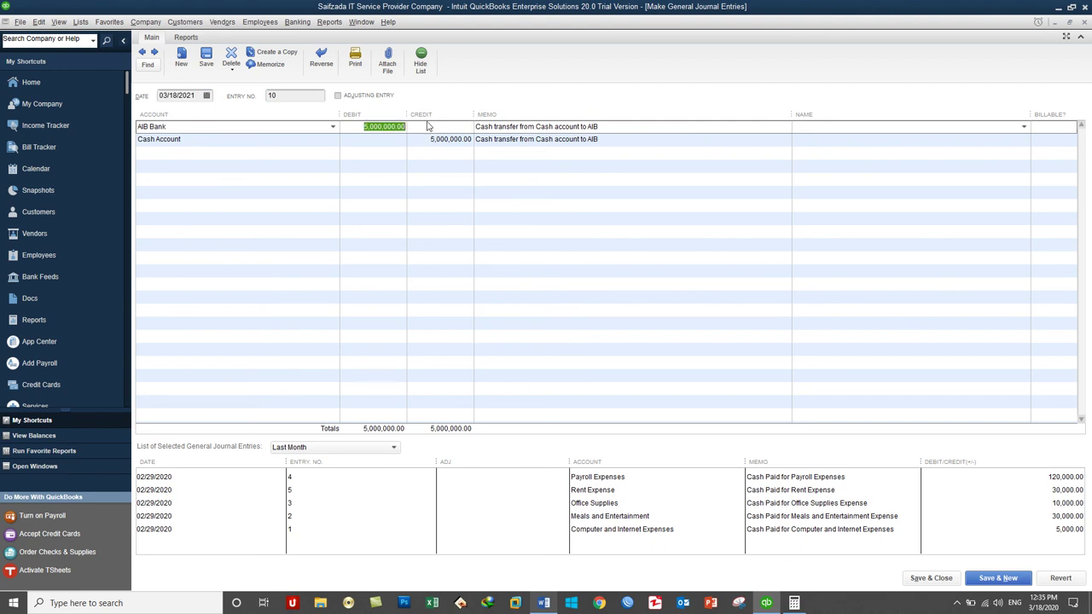
{"action": "type", "text": "5000"}
{"action": "left_click", "coordinate": [429, 126]}
Set the Cash Account credit in entry 10 to 500,000, then save and close the entry, accepting the changes
{"action": "left_click", "coordinate": [425, 144]}
{"action": "type", "text": "50"}
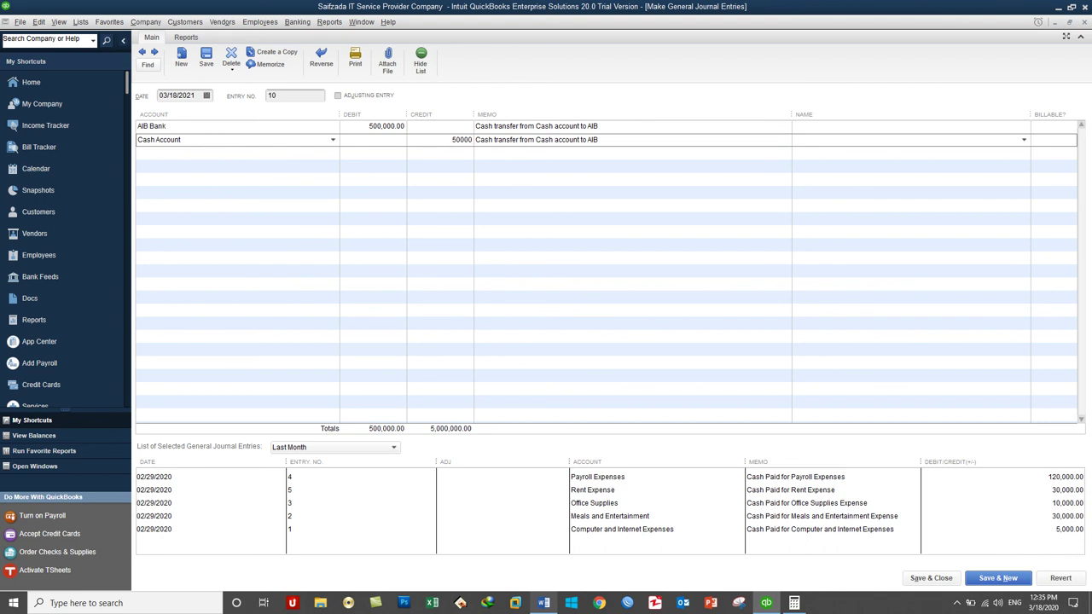
{"action": "key", "text": "Tab"}
{"action": "left_click", "coordinate": [931, 579]}
{"action": "left_click", "coordinate": [504, 187]}
{"action": "left_click", "coordinate": [522, 219]}
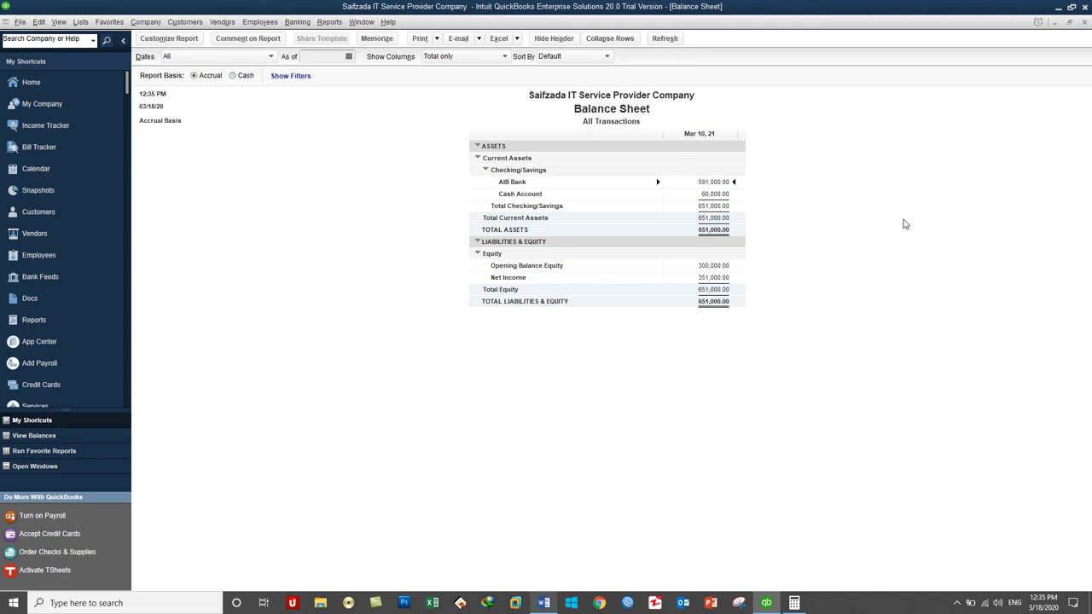
Open general journal entry 10 again to check its transfer lines, then return to the Balance Sheet
{"action": "left_click", "coordinate": [154, 30]}
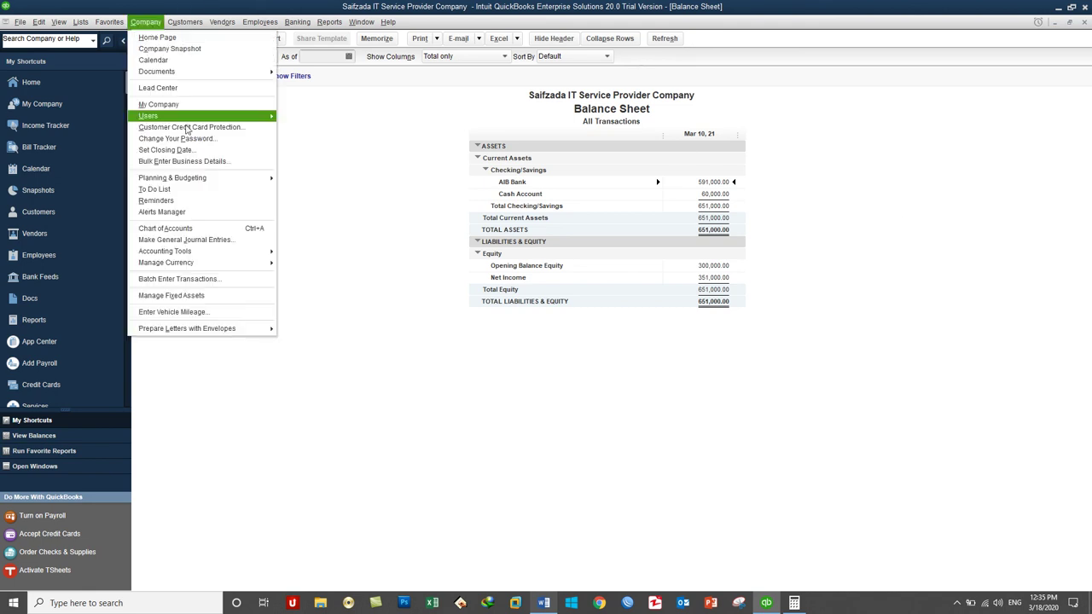
{"action": "left_click", "coordinate": [205, 234]}
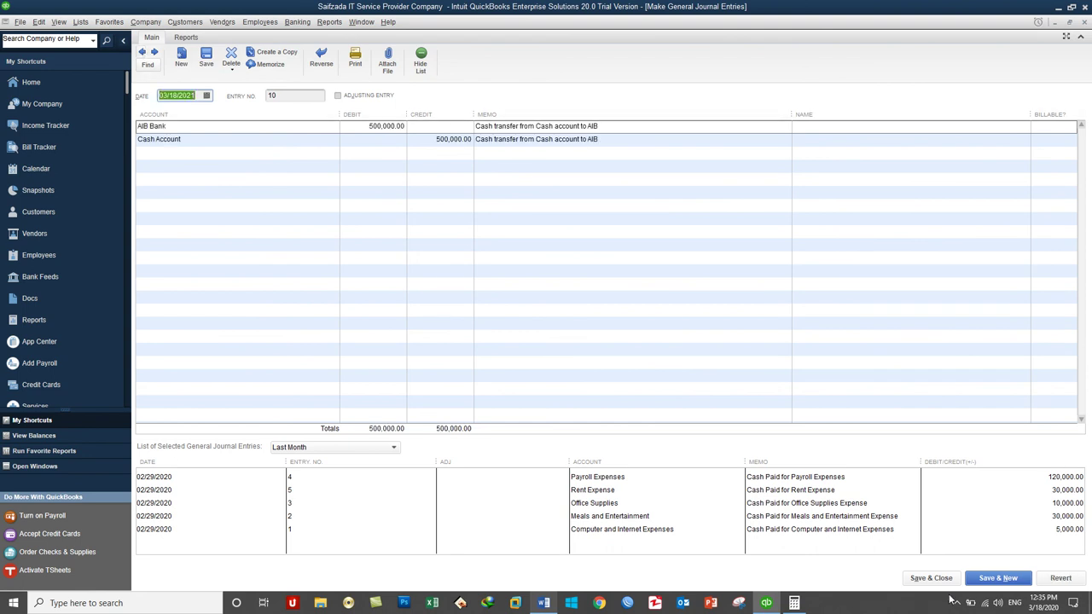
{"action": "left_click", "coordinate": [1085, 22]}
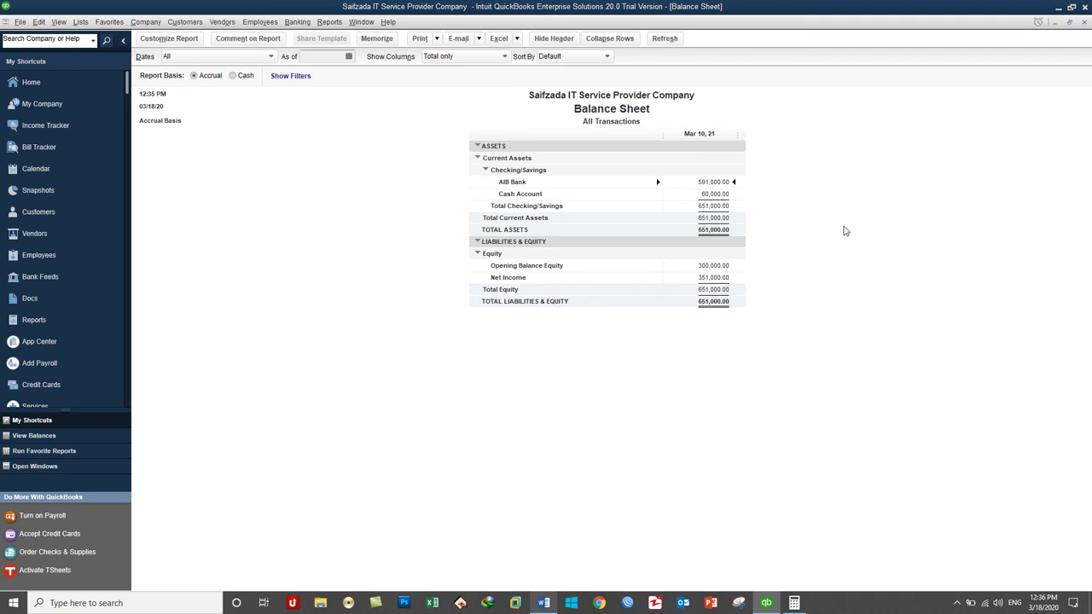
Review the transactions behind the Balance Sheet's AIB Bank balance with the Split column widened, then close that detail report
{"action": "double_click", "coordinate": [721, 183]}
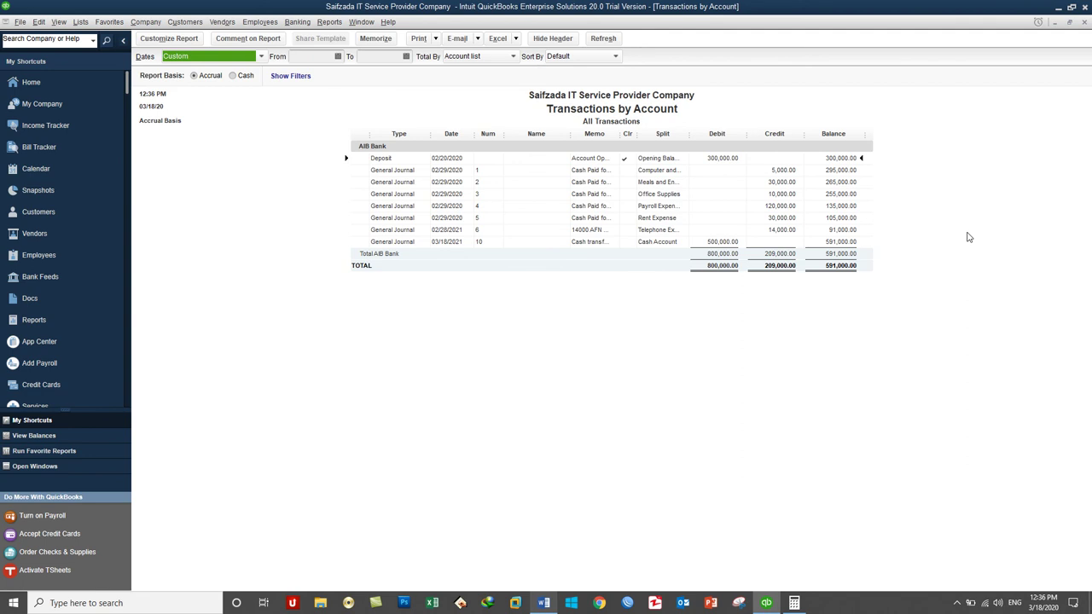
{"action": "left_click_drag", "start_coordinate": [693, 134], "coordinate": [798, 135]}
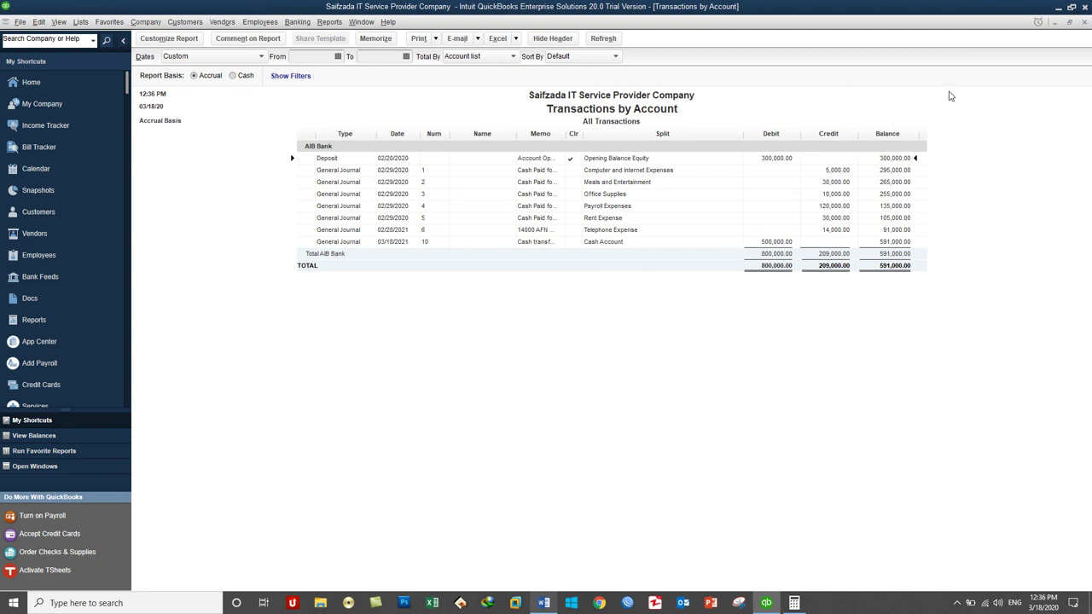
{"action": "left_click", "coordinate": [1084, 22]}
{"action": "left_click", "coordinate": [627, 259]}
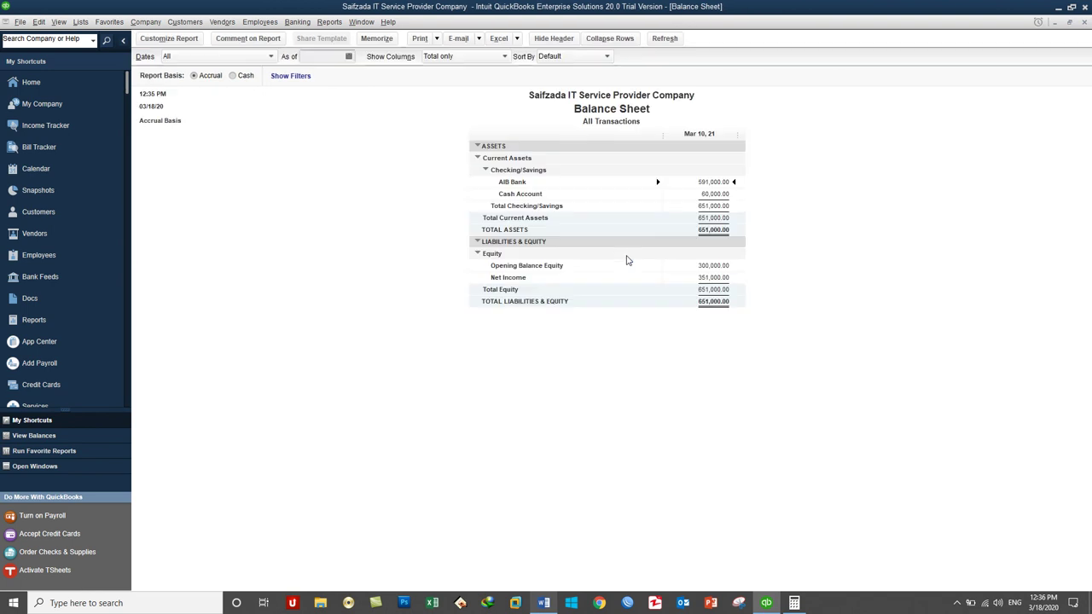